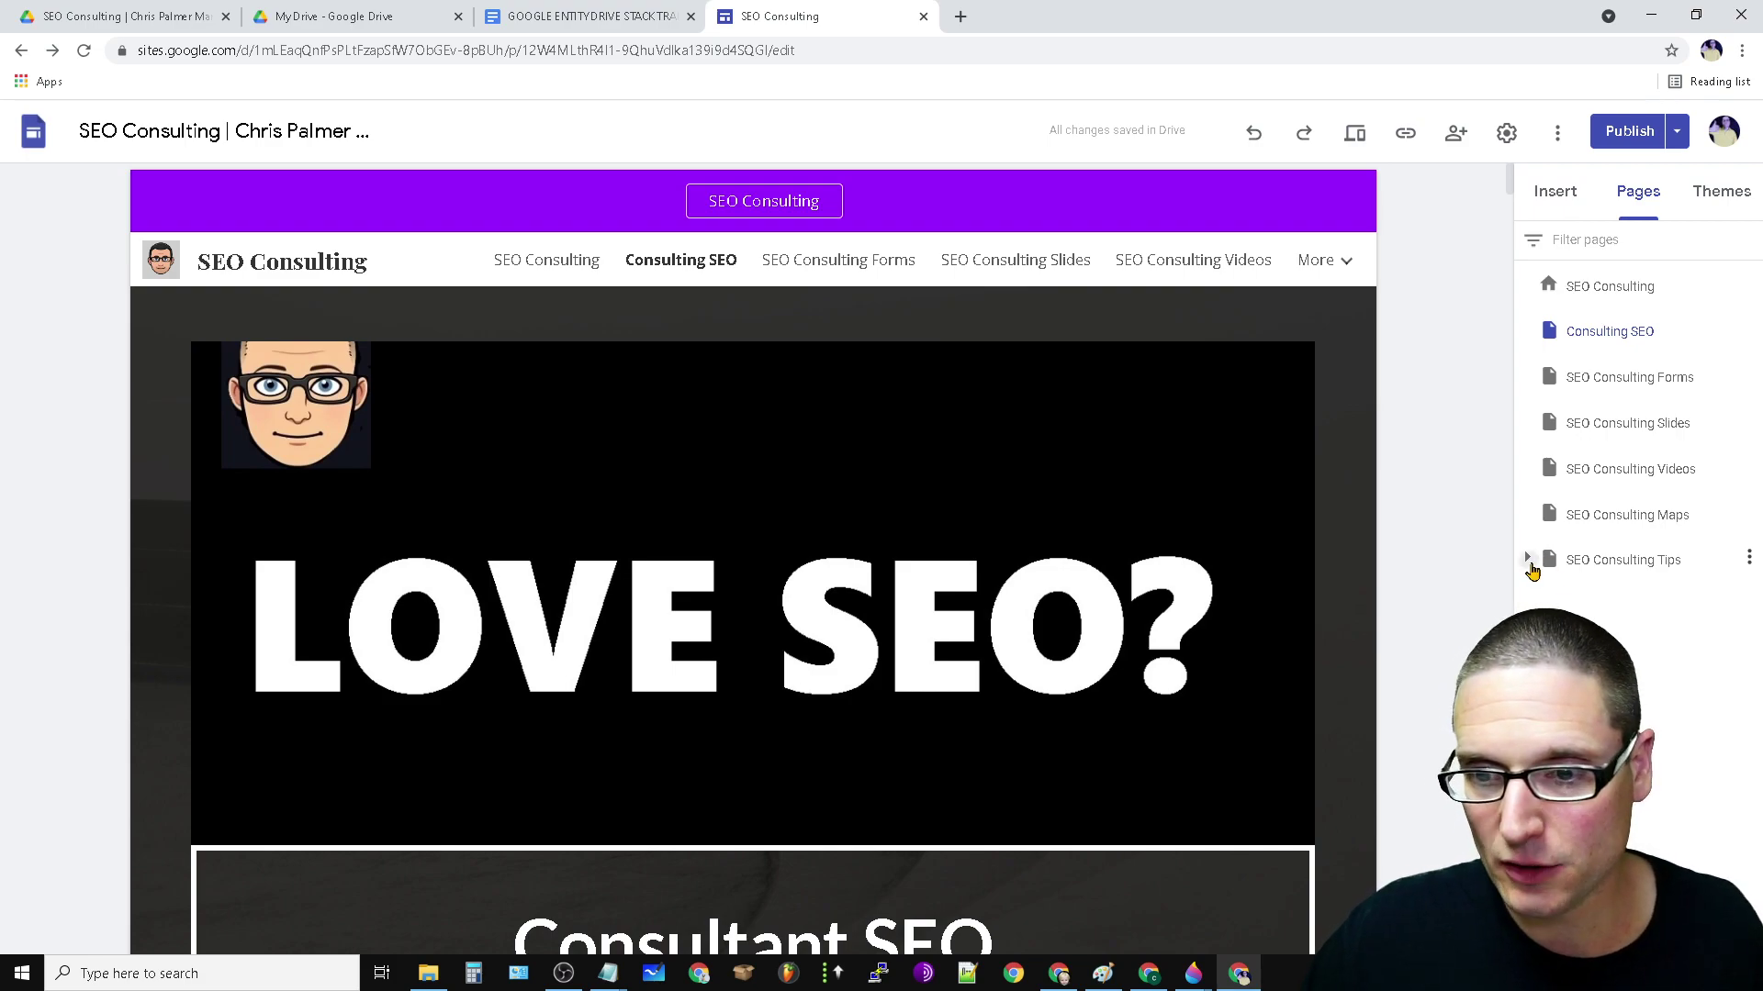
Expand SEO Consulting Tips to list its subpages, open the home page and select the site title
left_click(1528, 560)
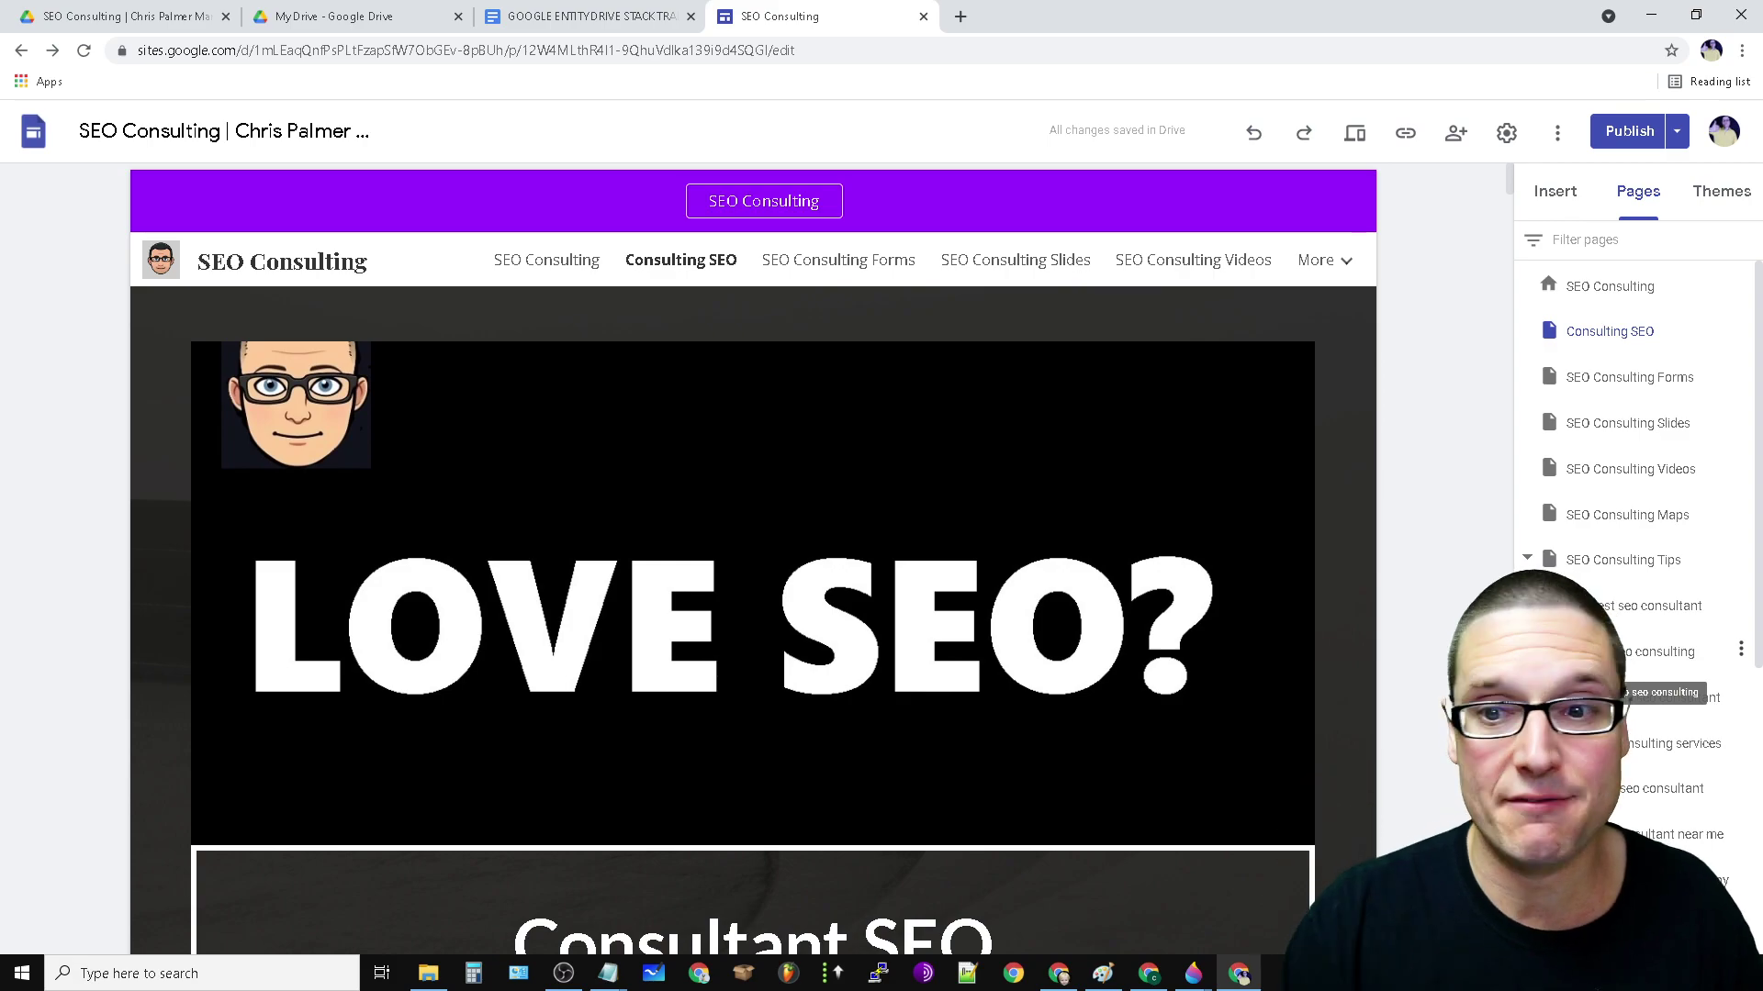
left_click(1612, 287)
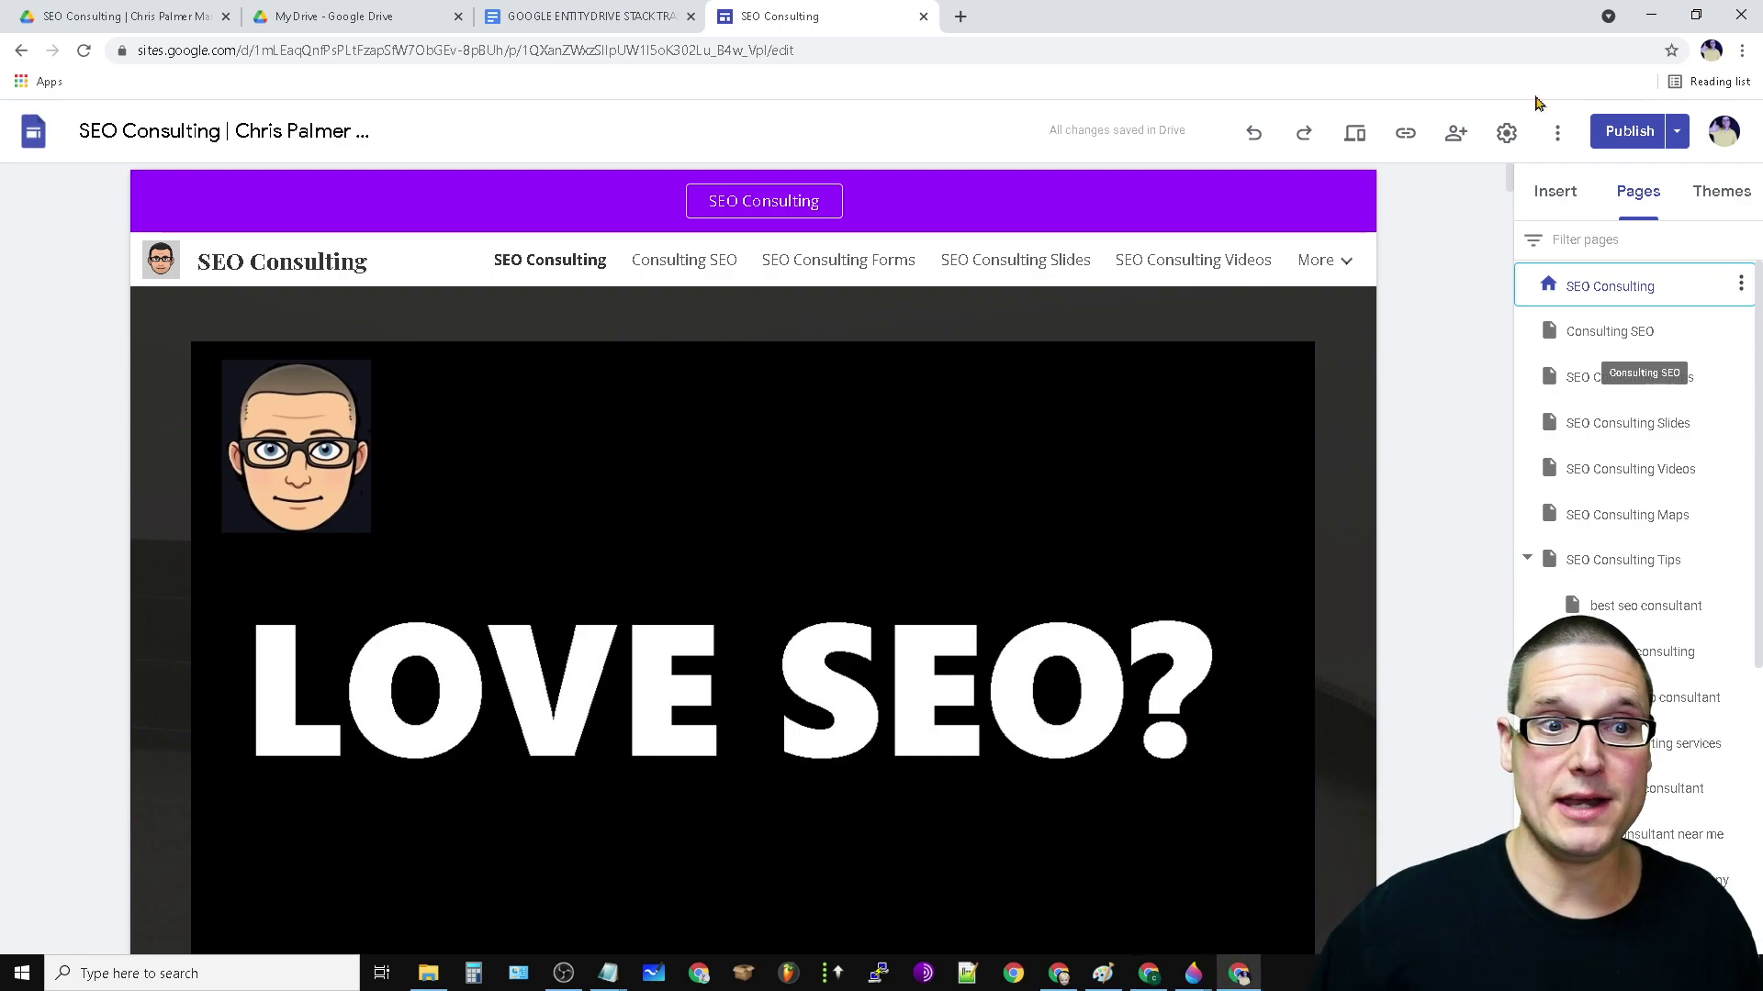
left_click(168, 133)
triple_click(168, 133)
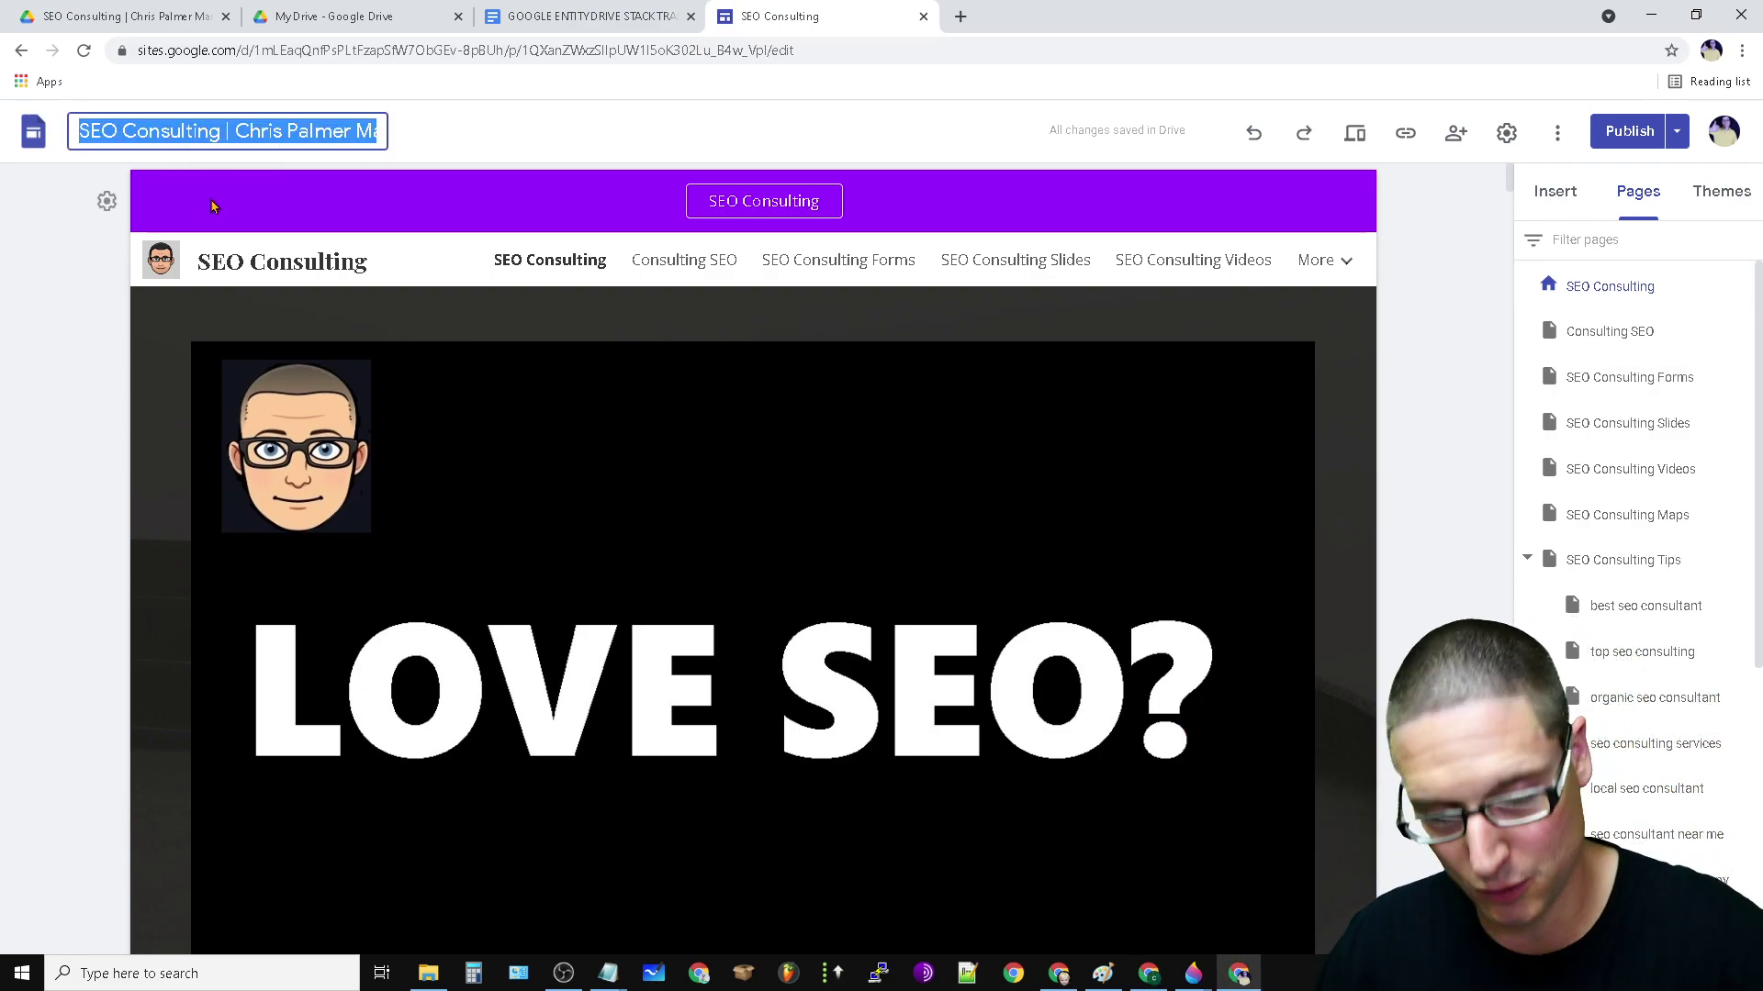
mouse_move(1731, 489)
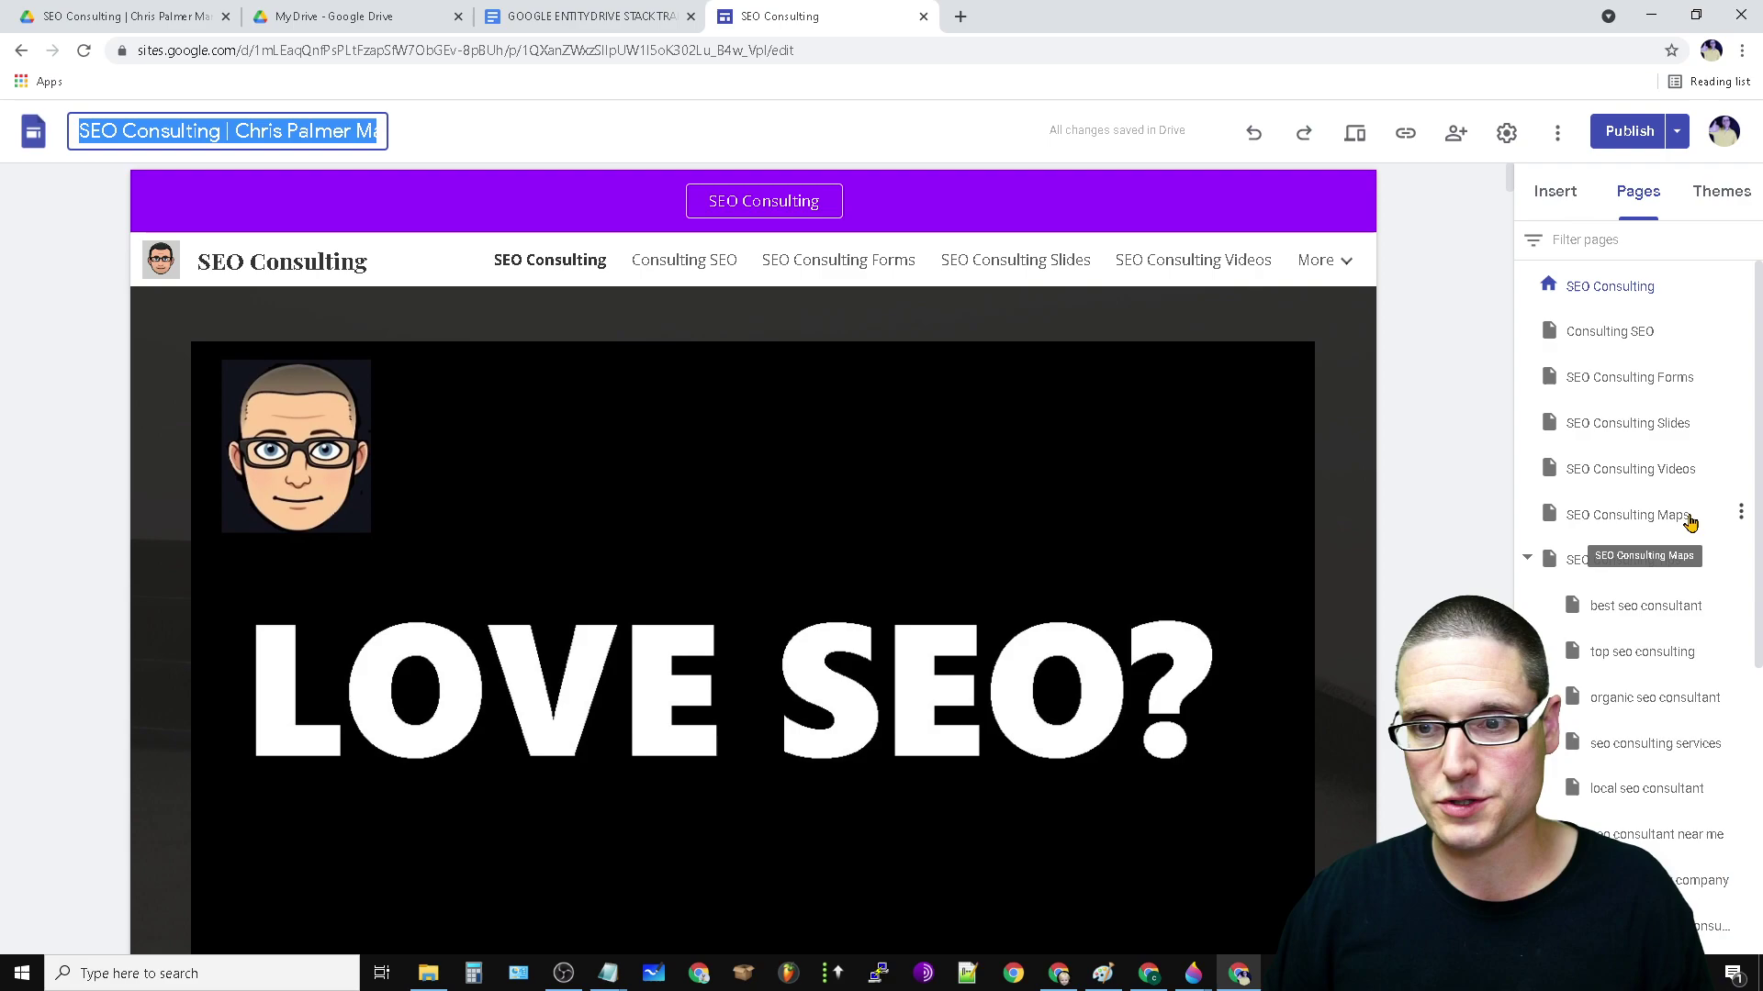
left_click(1604, 333)
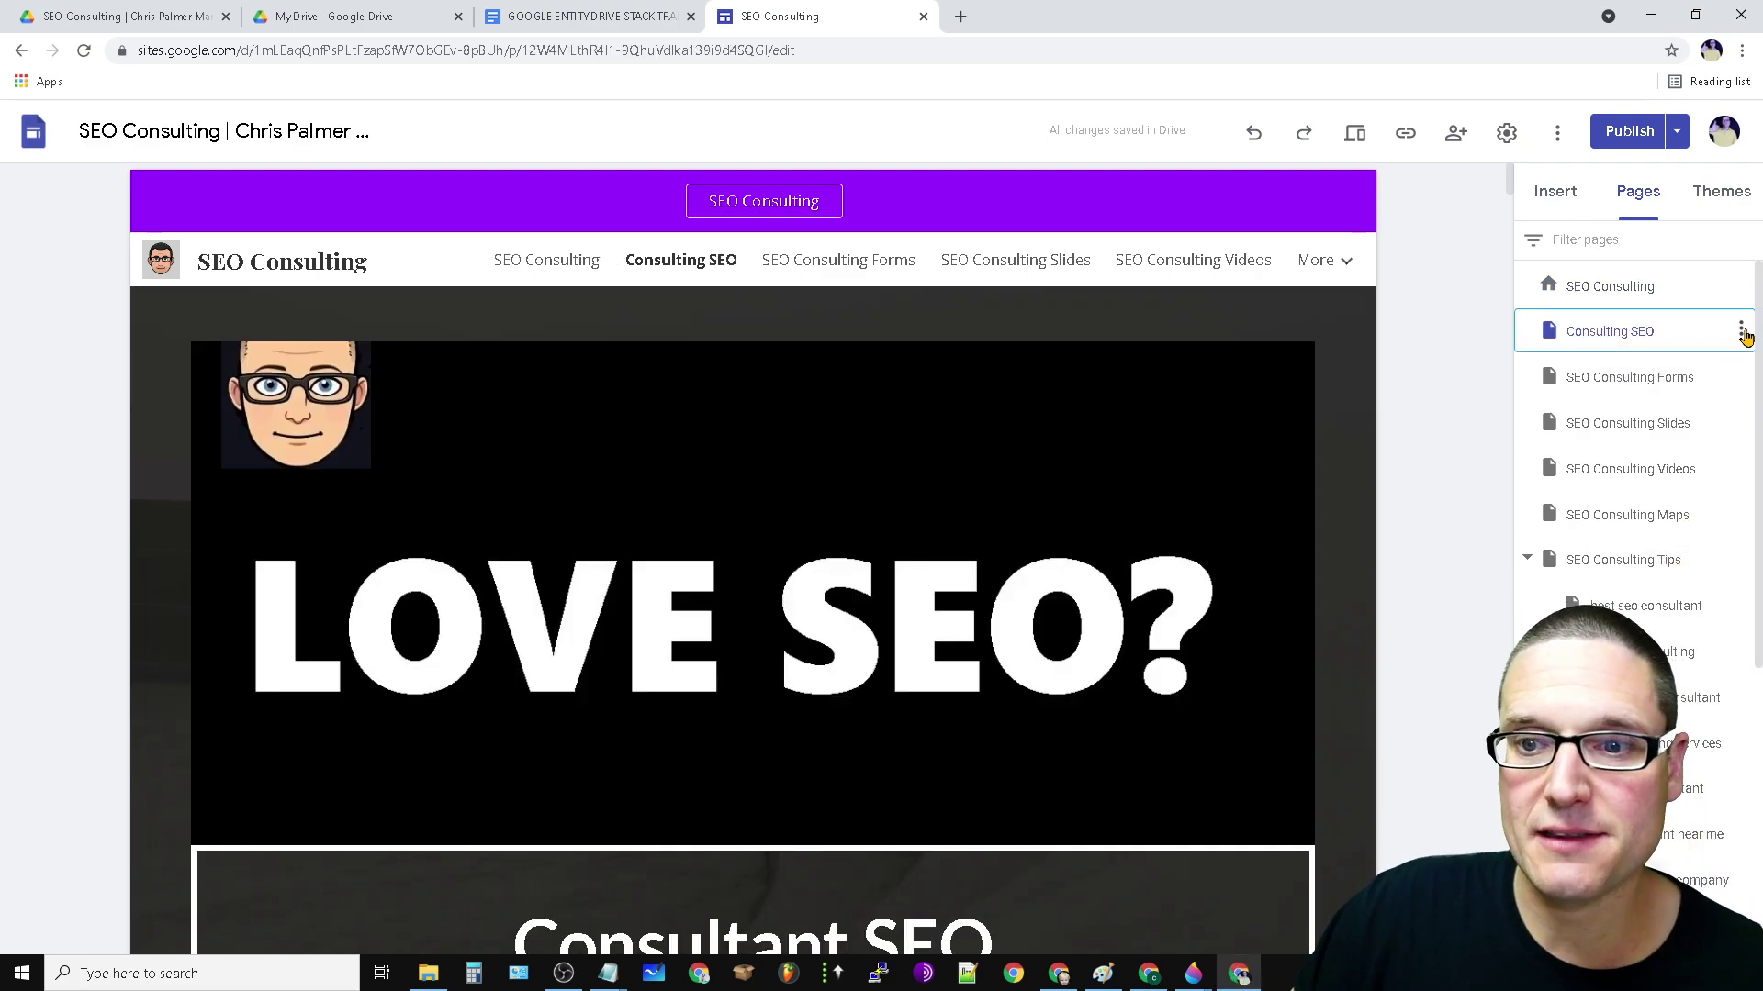
left_click(1741, 333)
left_click(1637, 434)
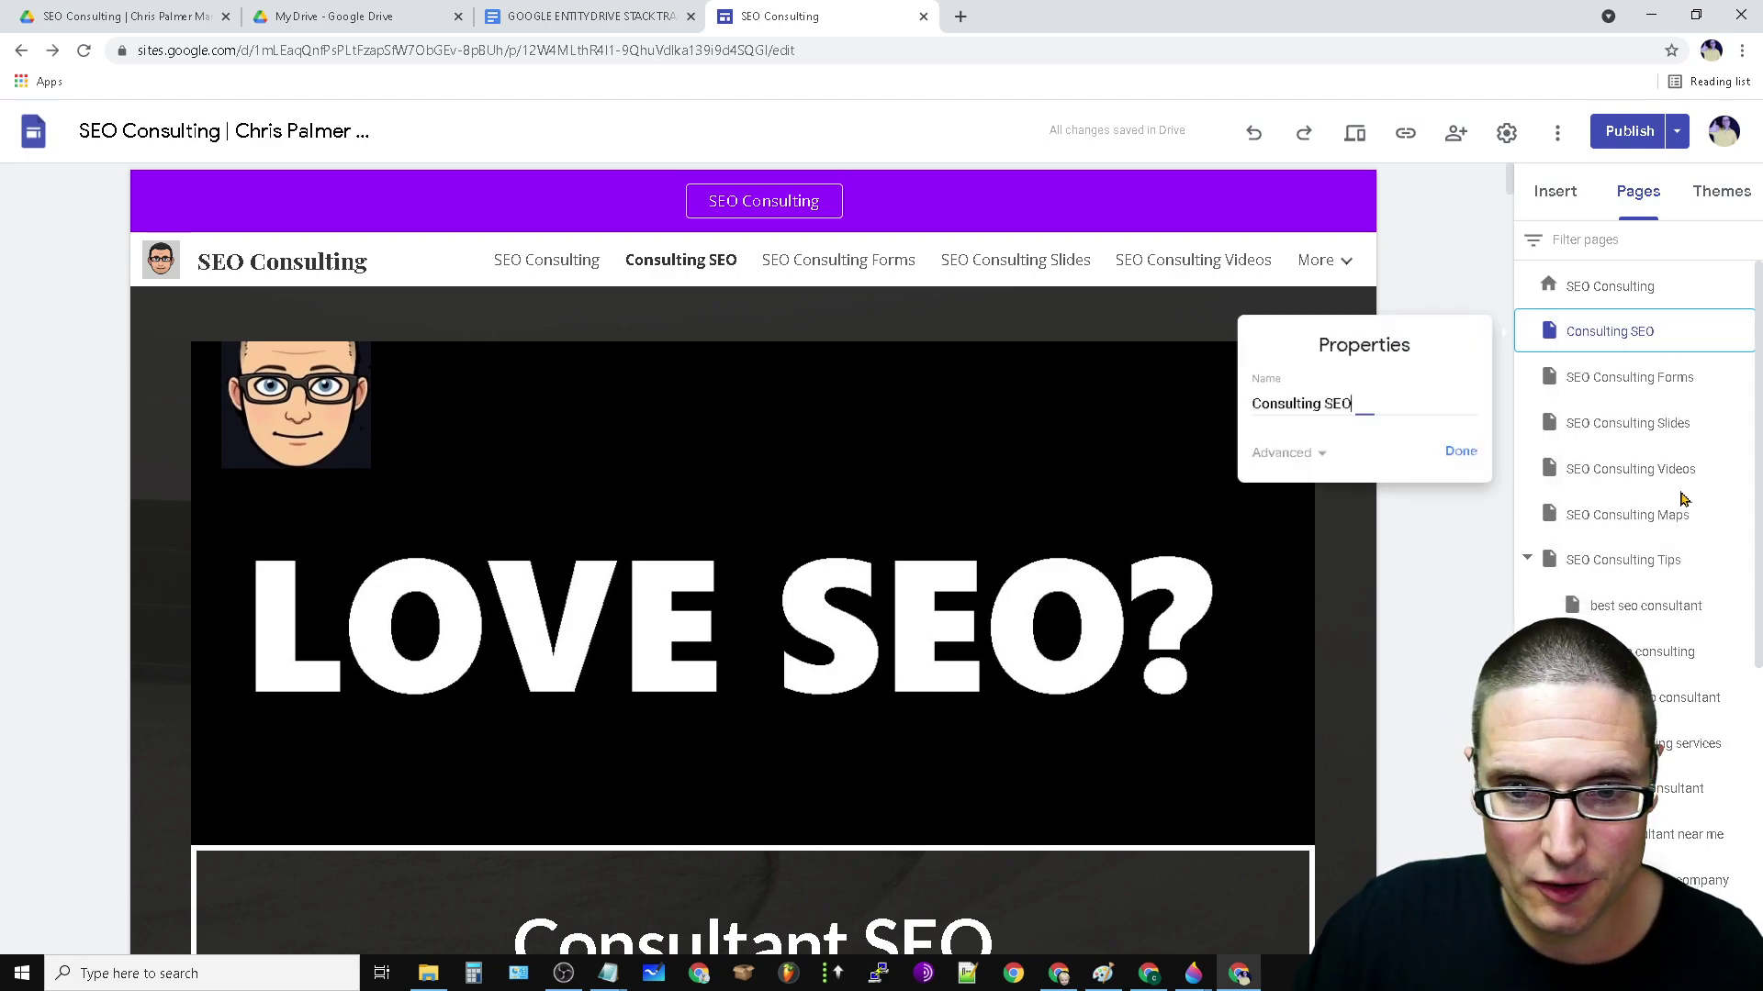
left_click(1304, 459)
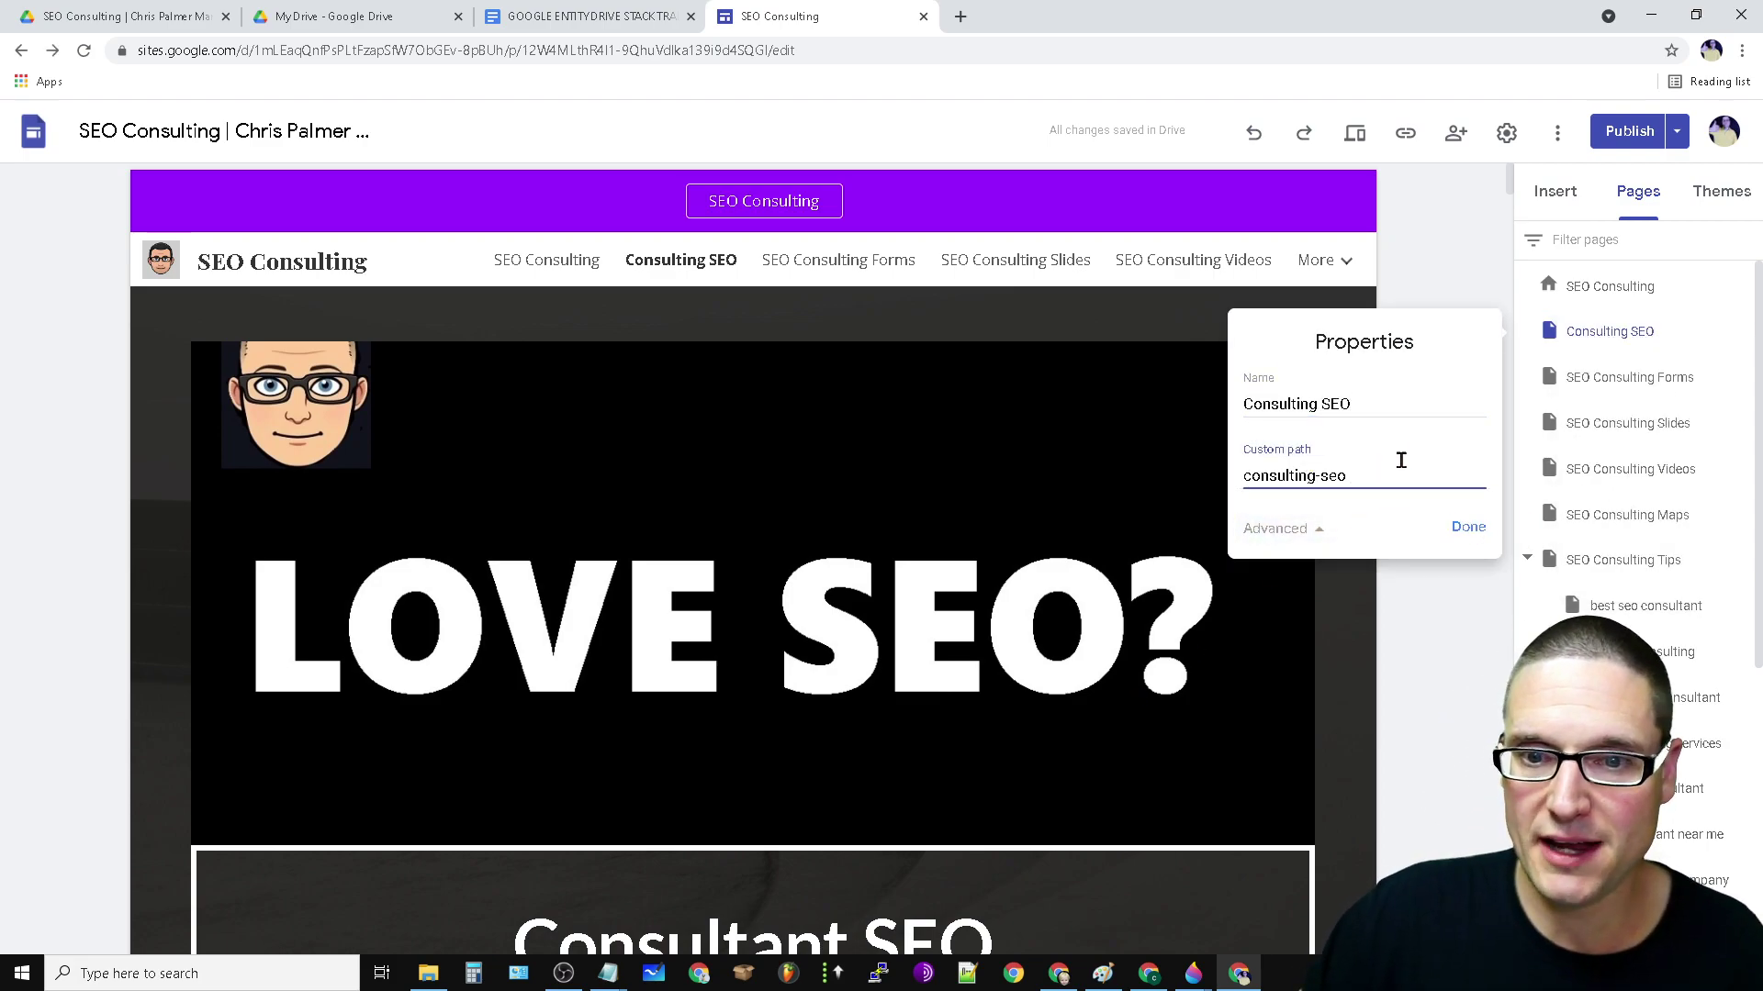
left_click_drag(1384, 471, 1314, 481)
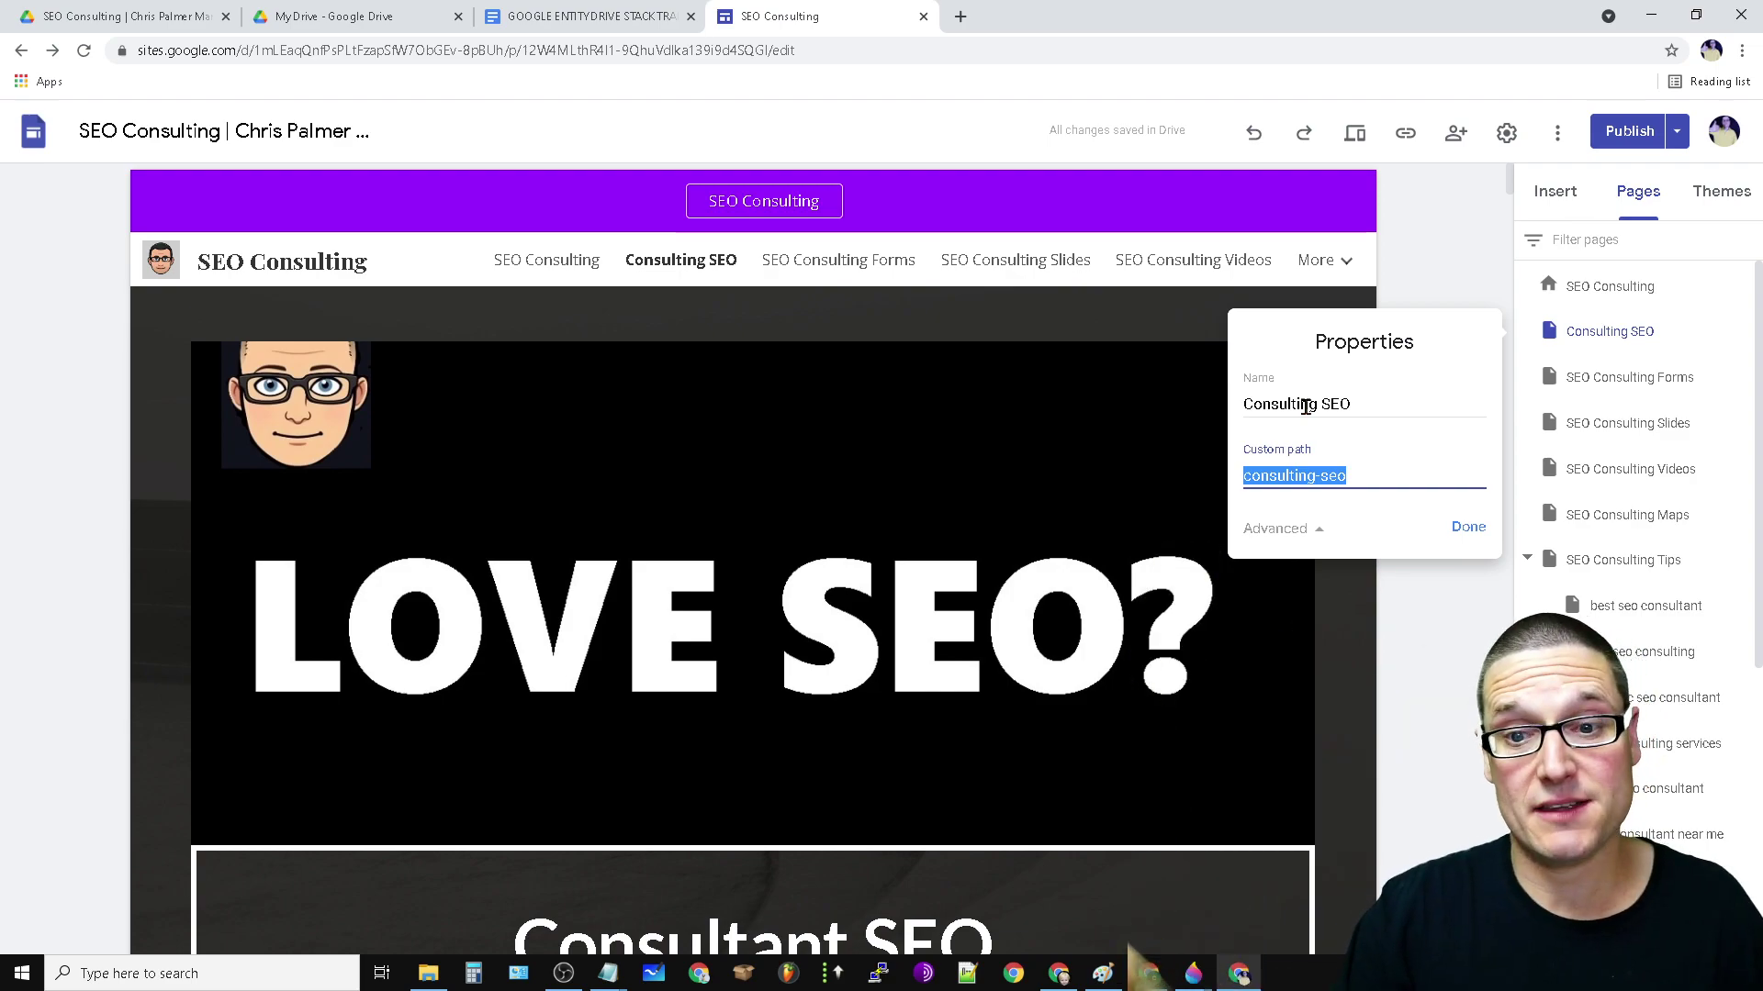
double_click(1328, 484)
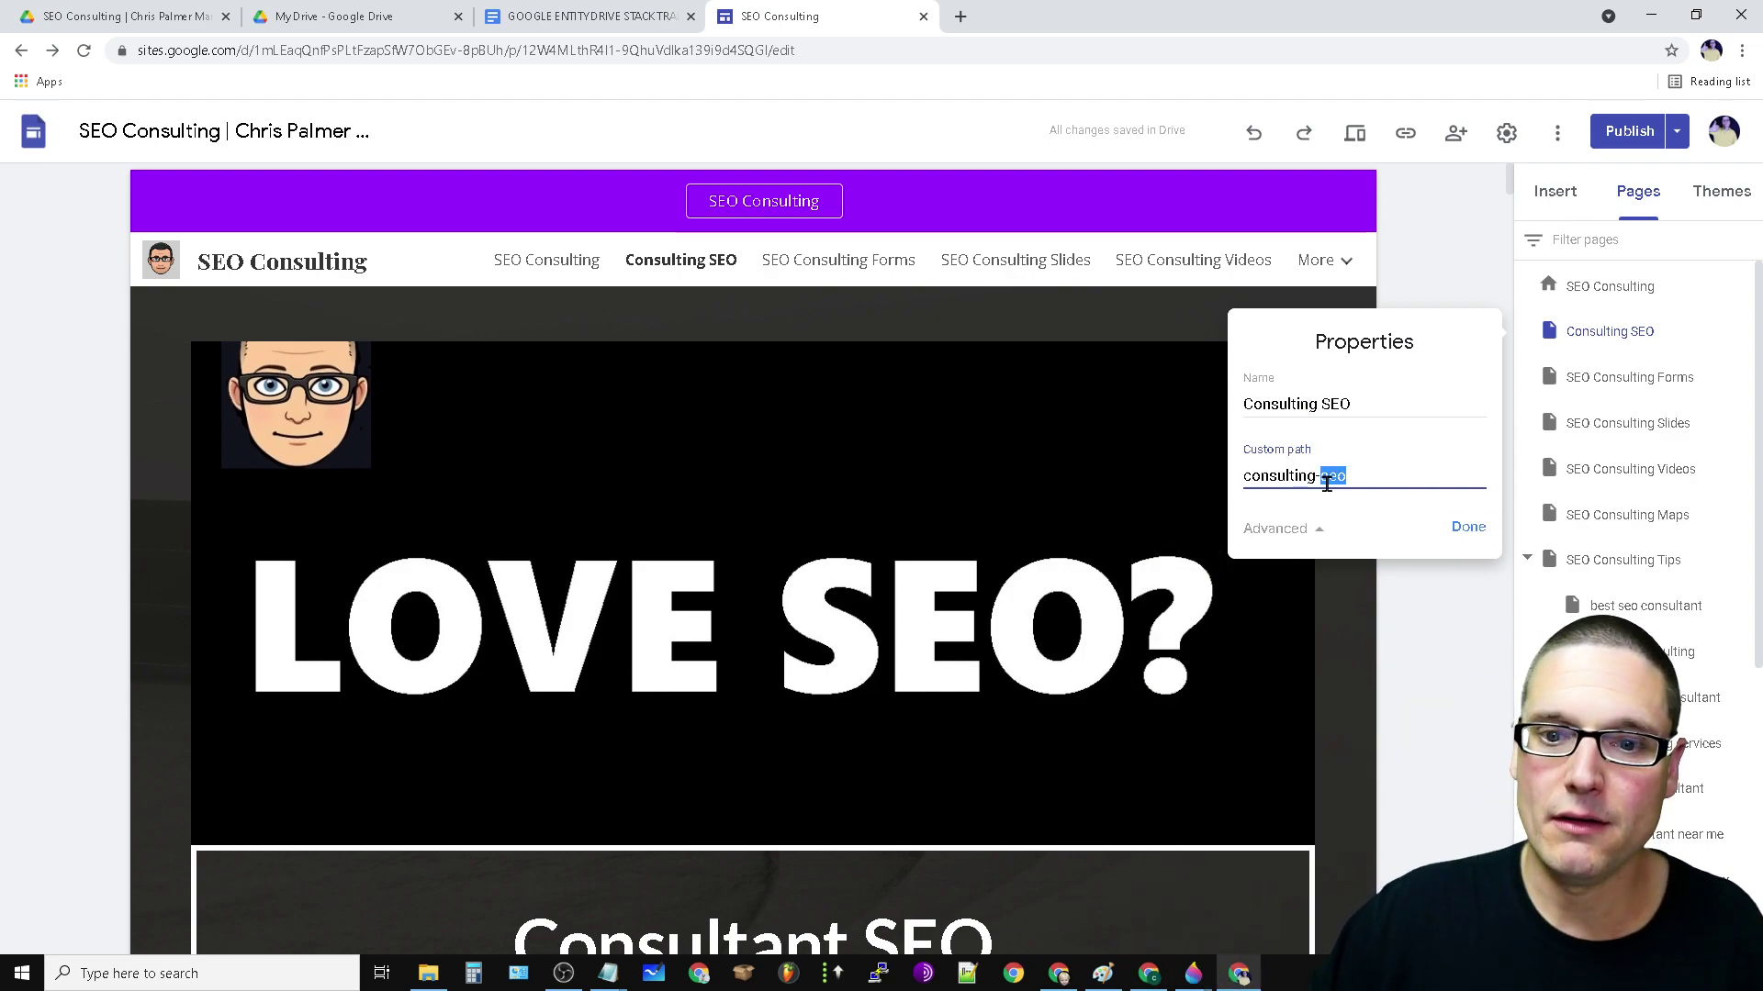
key("ctrl+a")
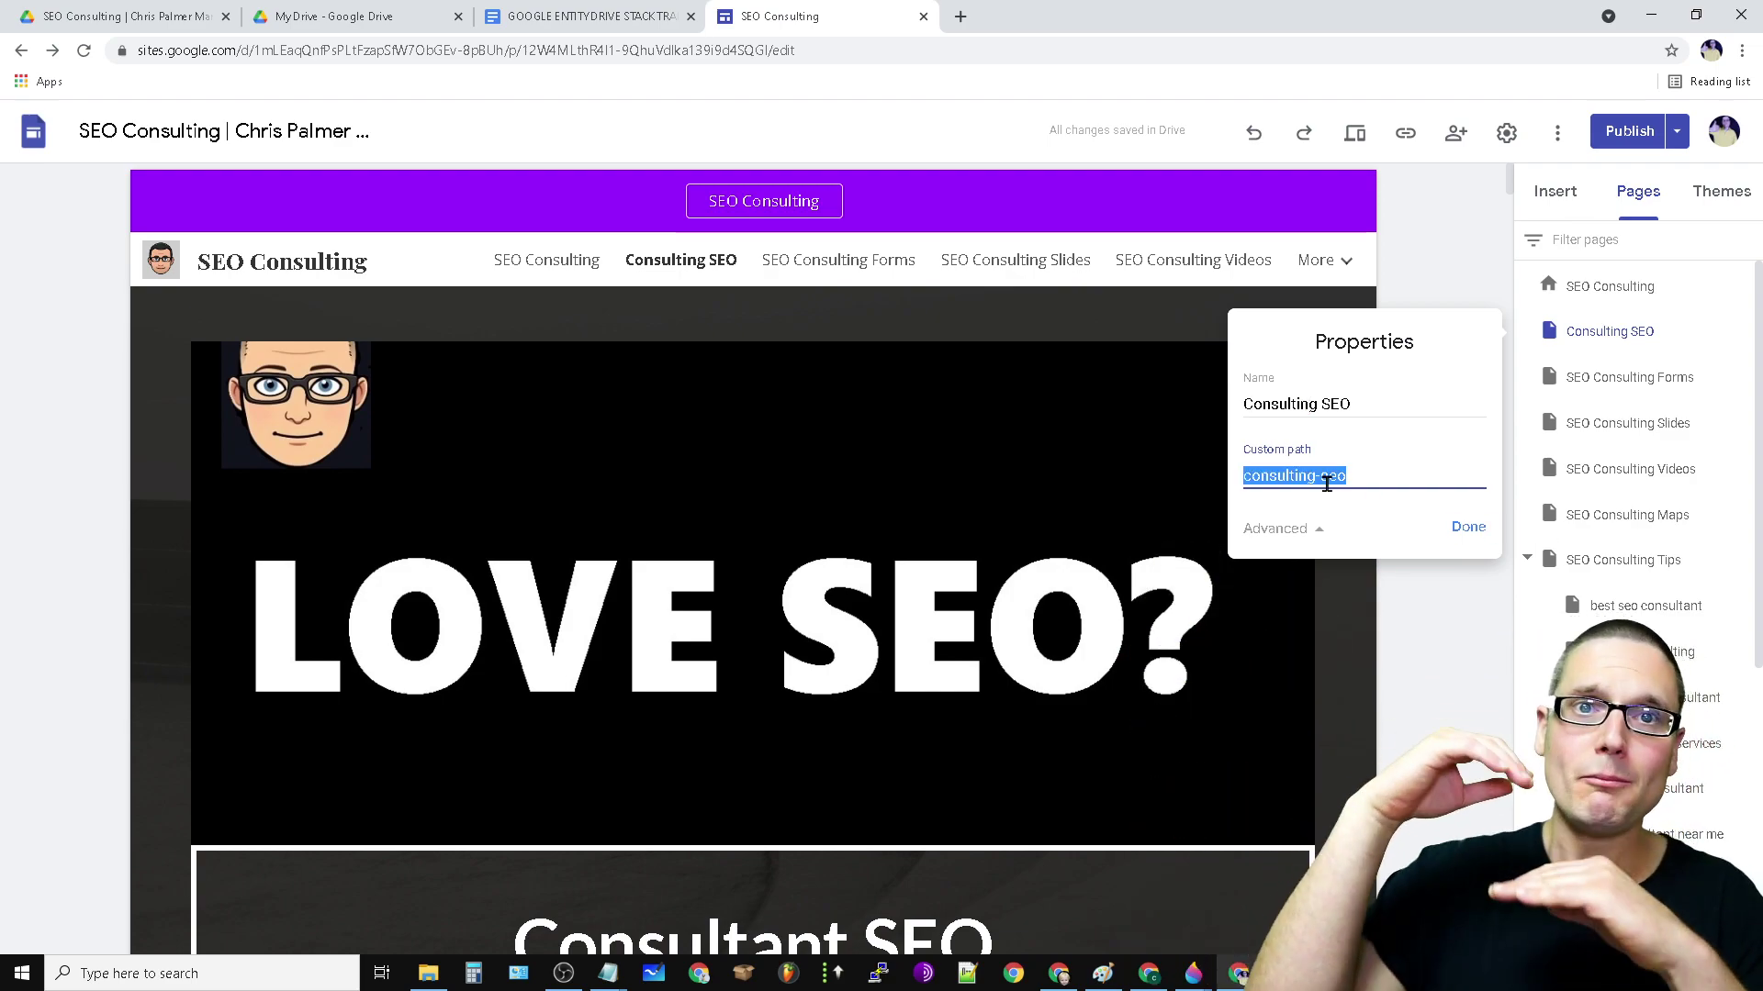
key("Escape")
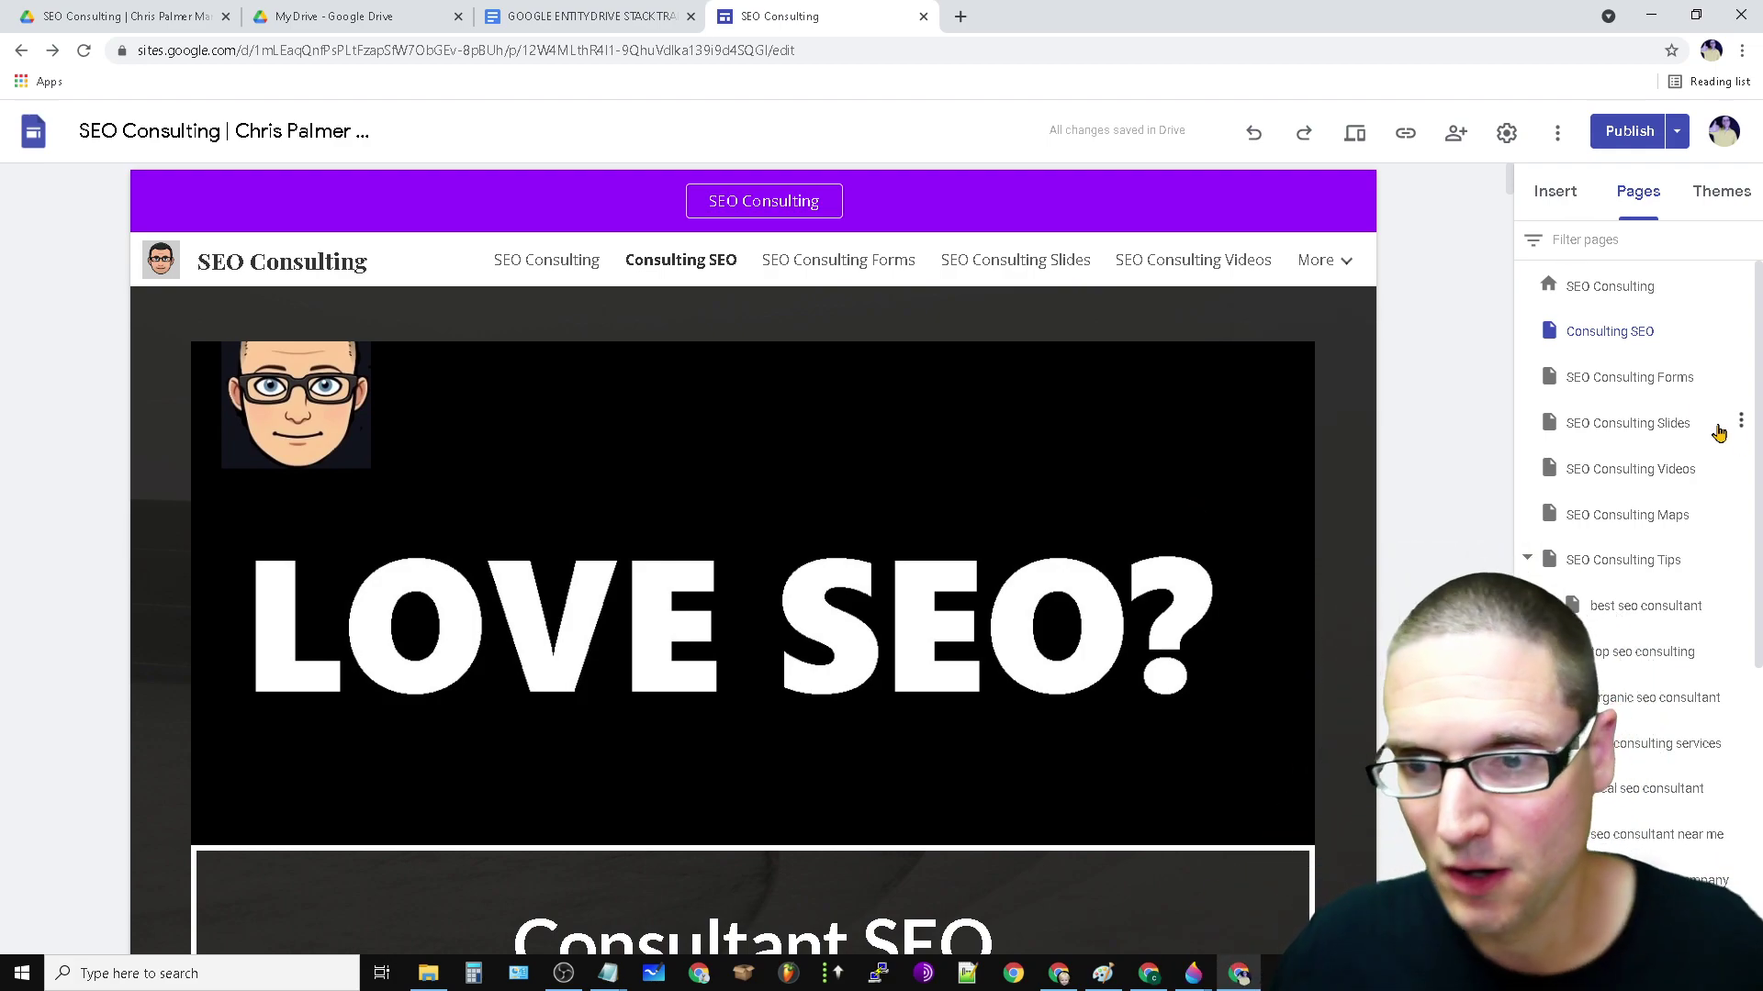
Open the SEO Consulting Forms page's properties and confirm its custom path reads Consultation-Contact
left_click(1657, 383)
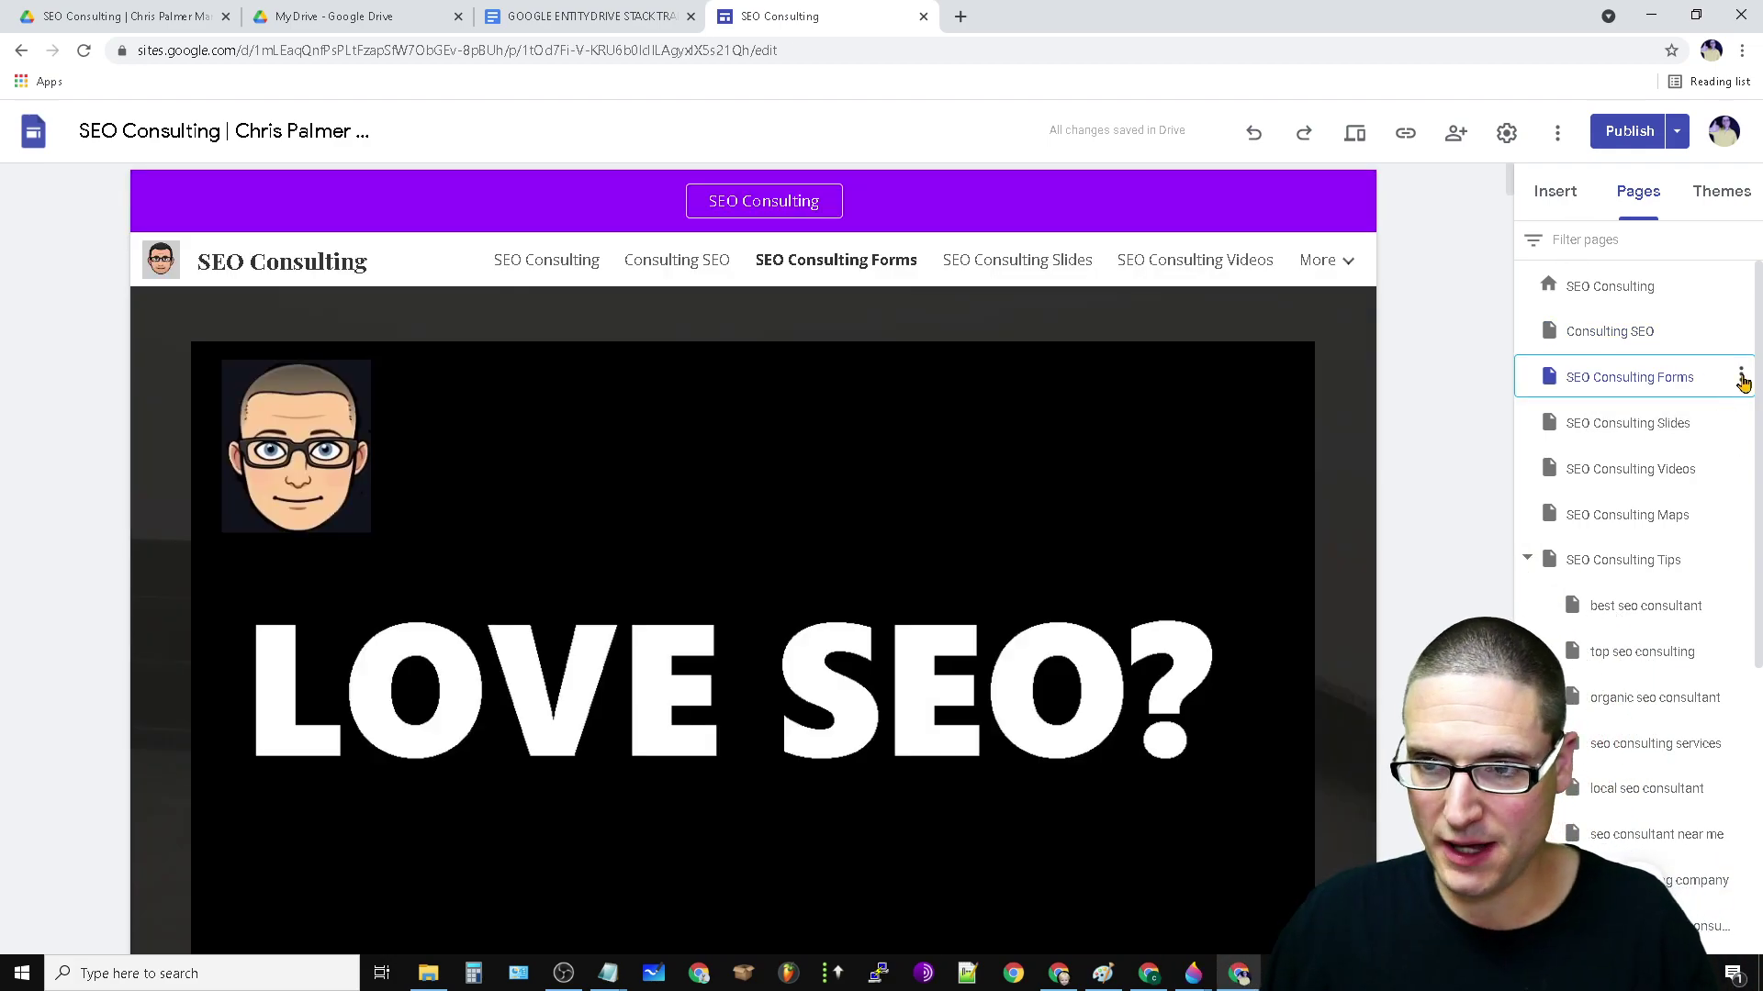
left_click(1742, 379)
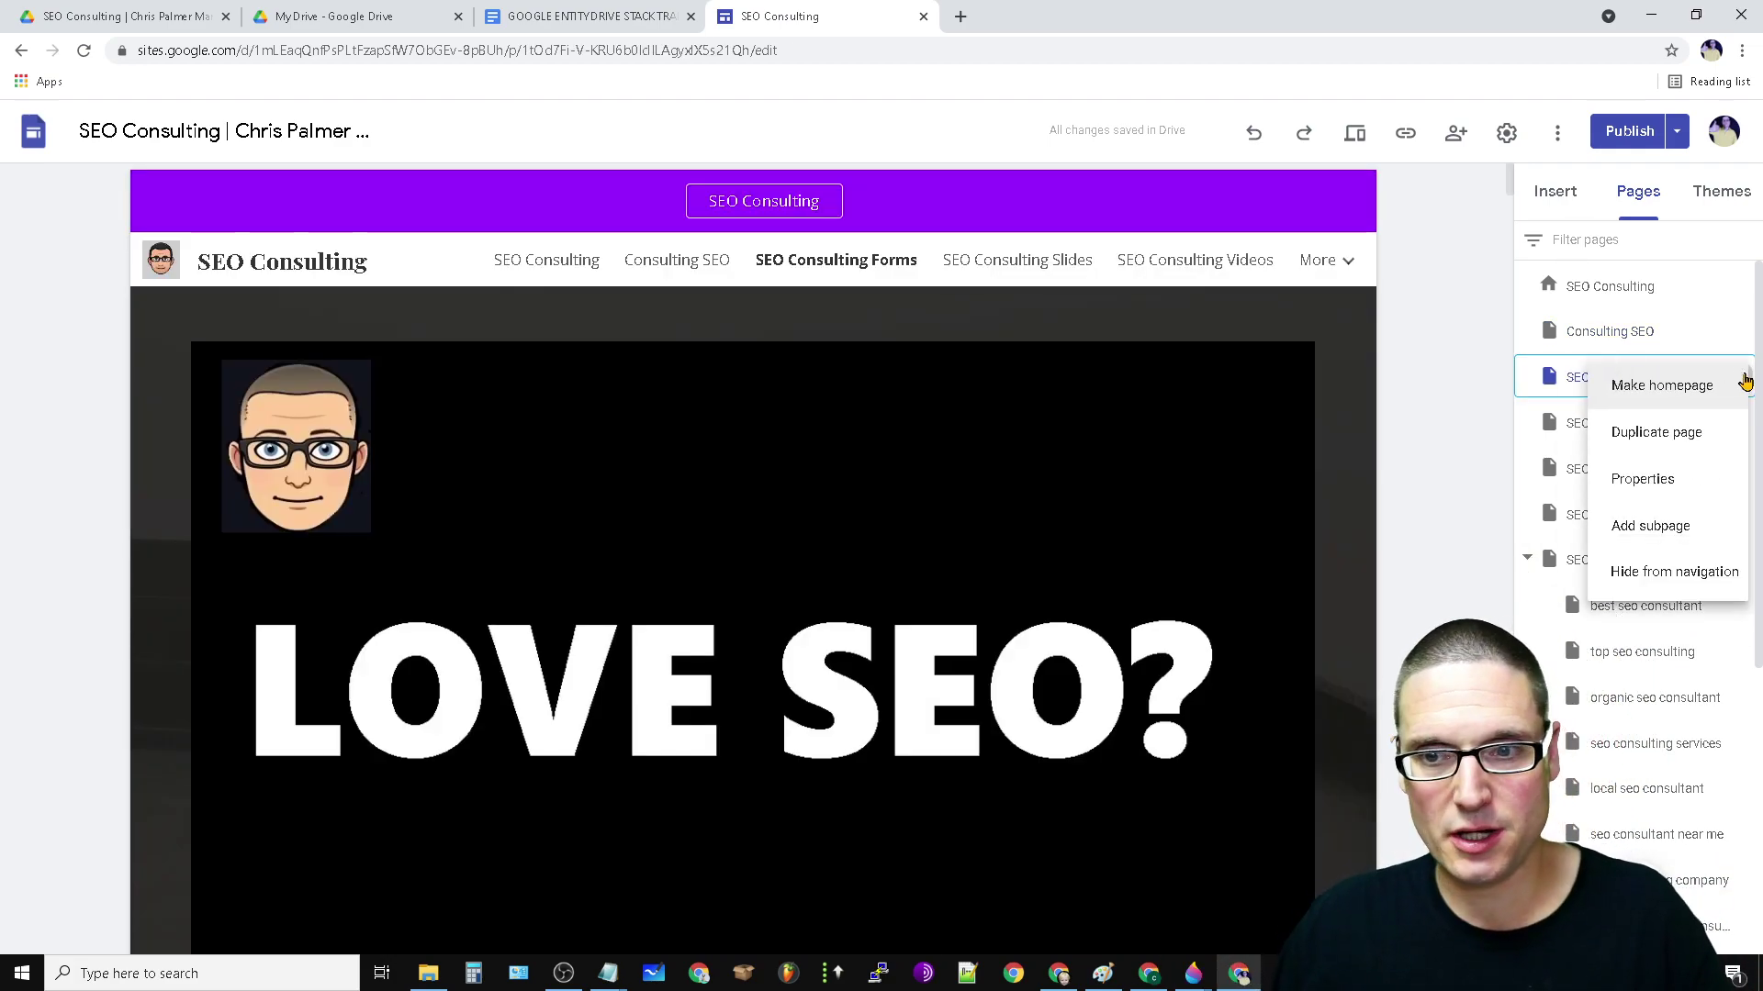
left_click(1652, 479)
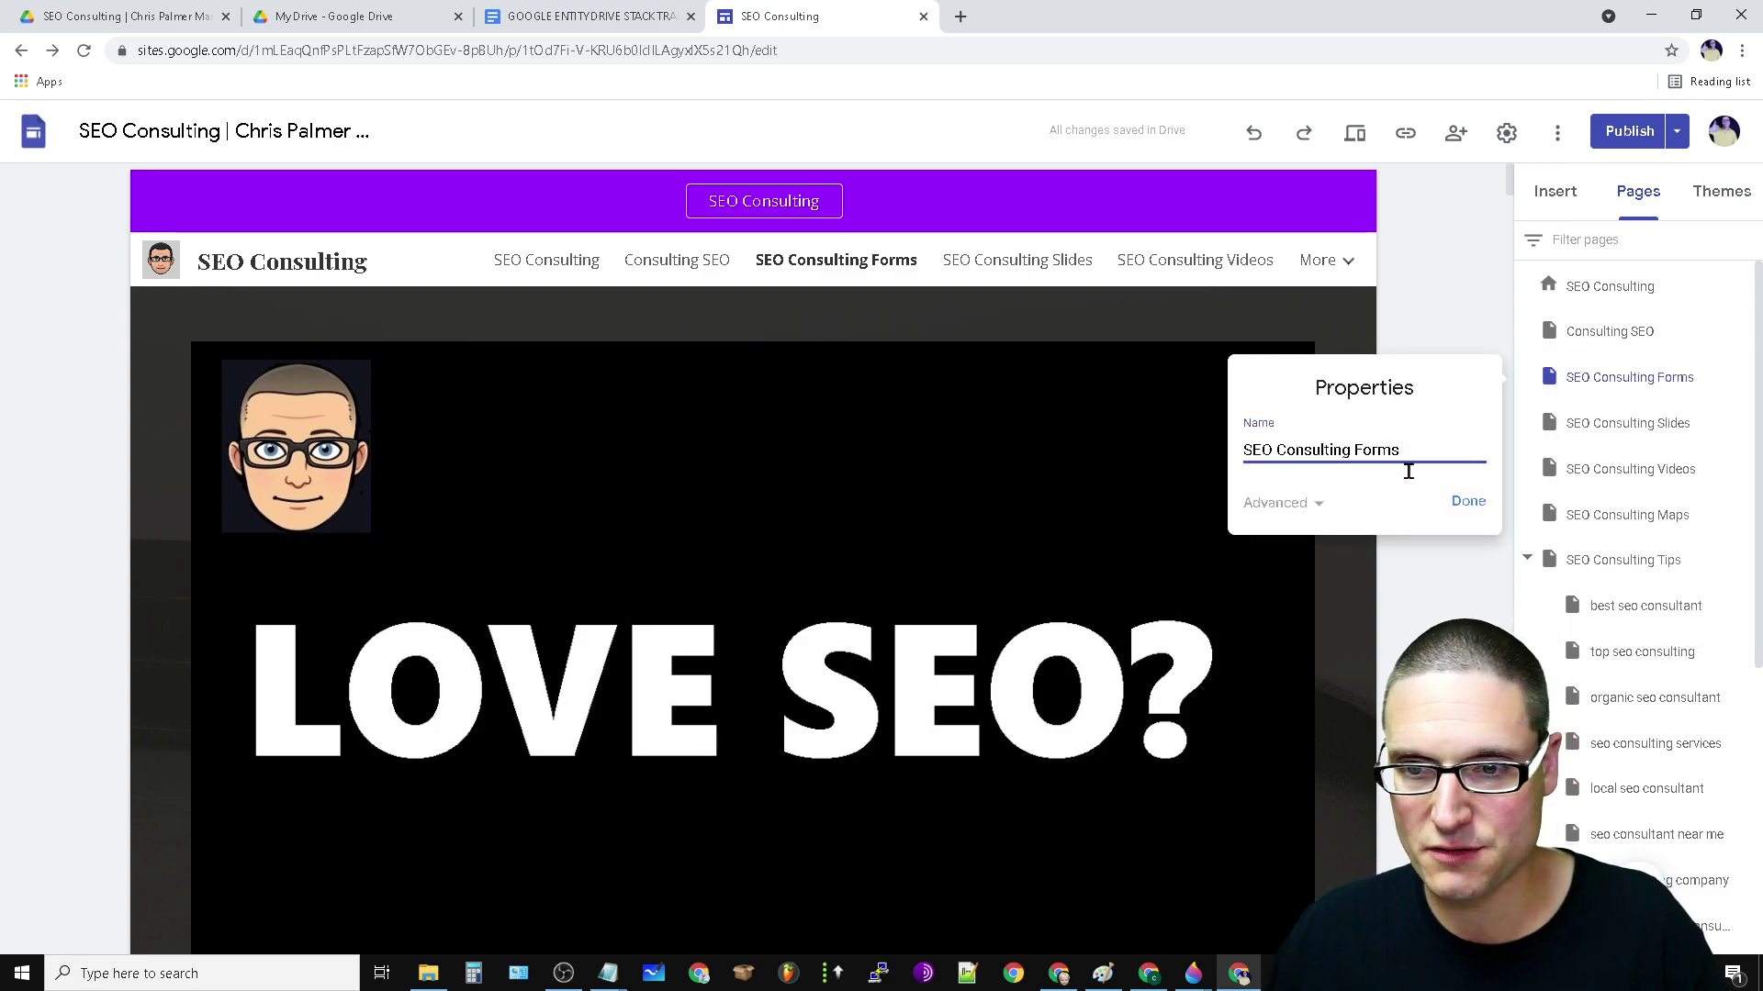
left_click(1285, 504)
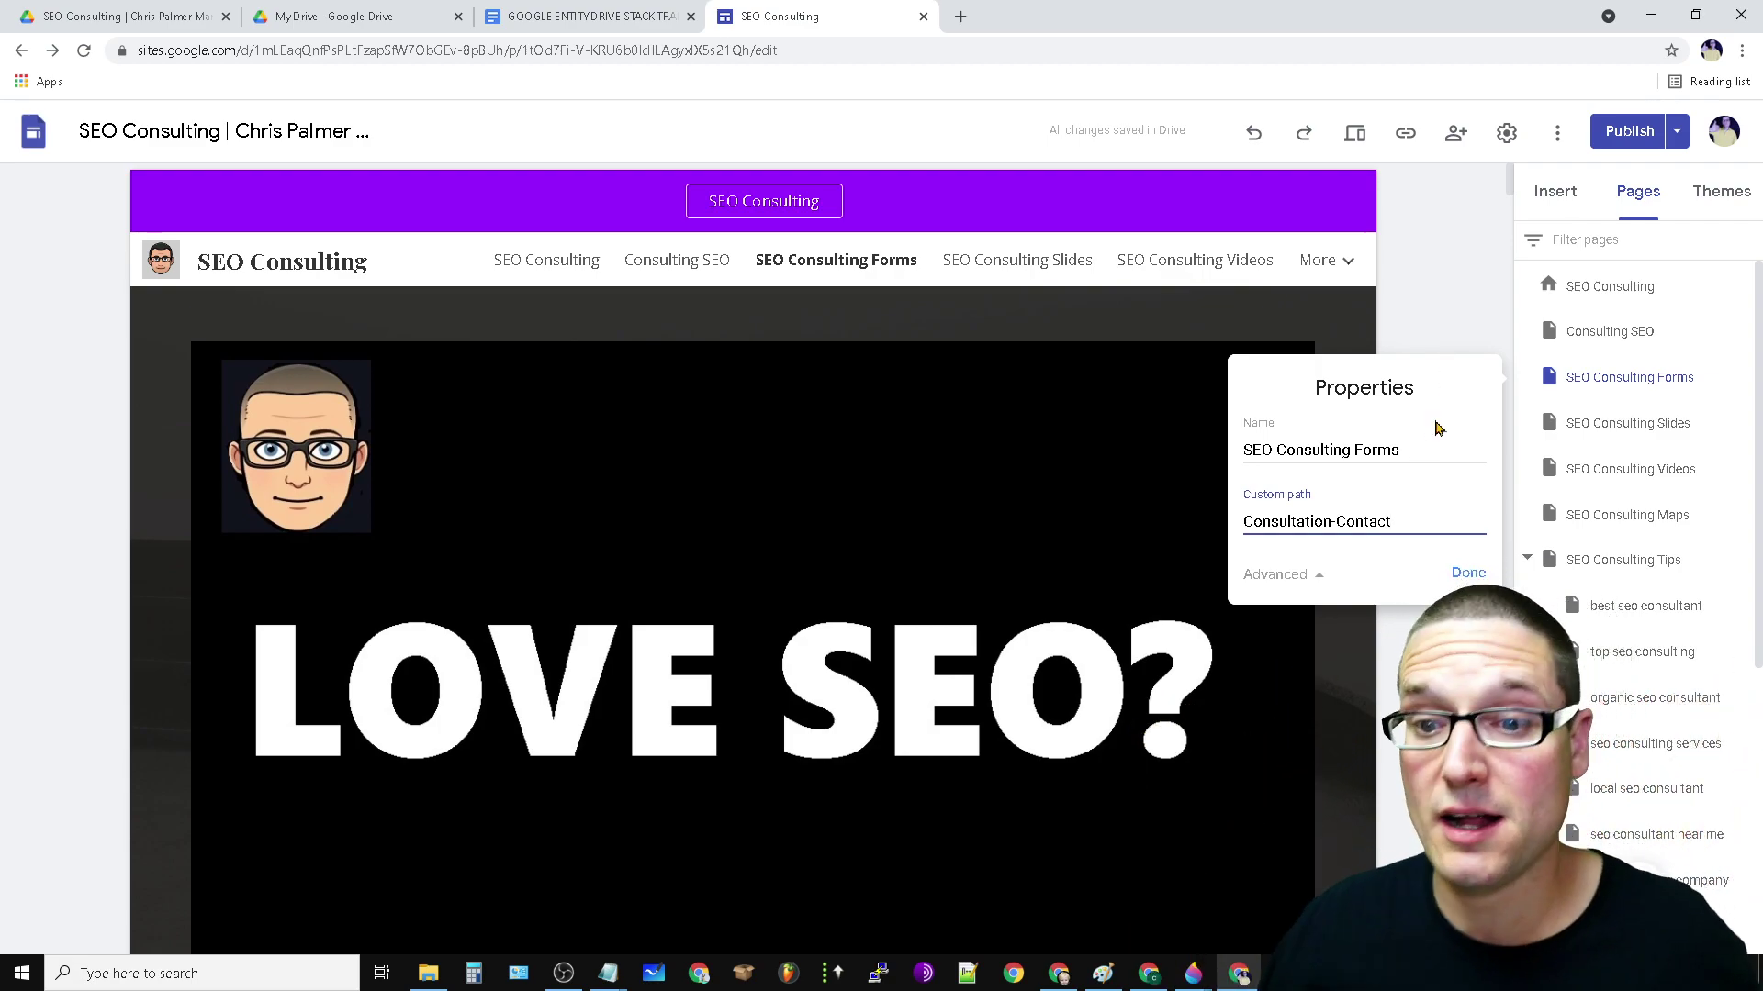
double_click(1273, 522)
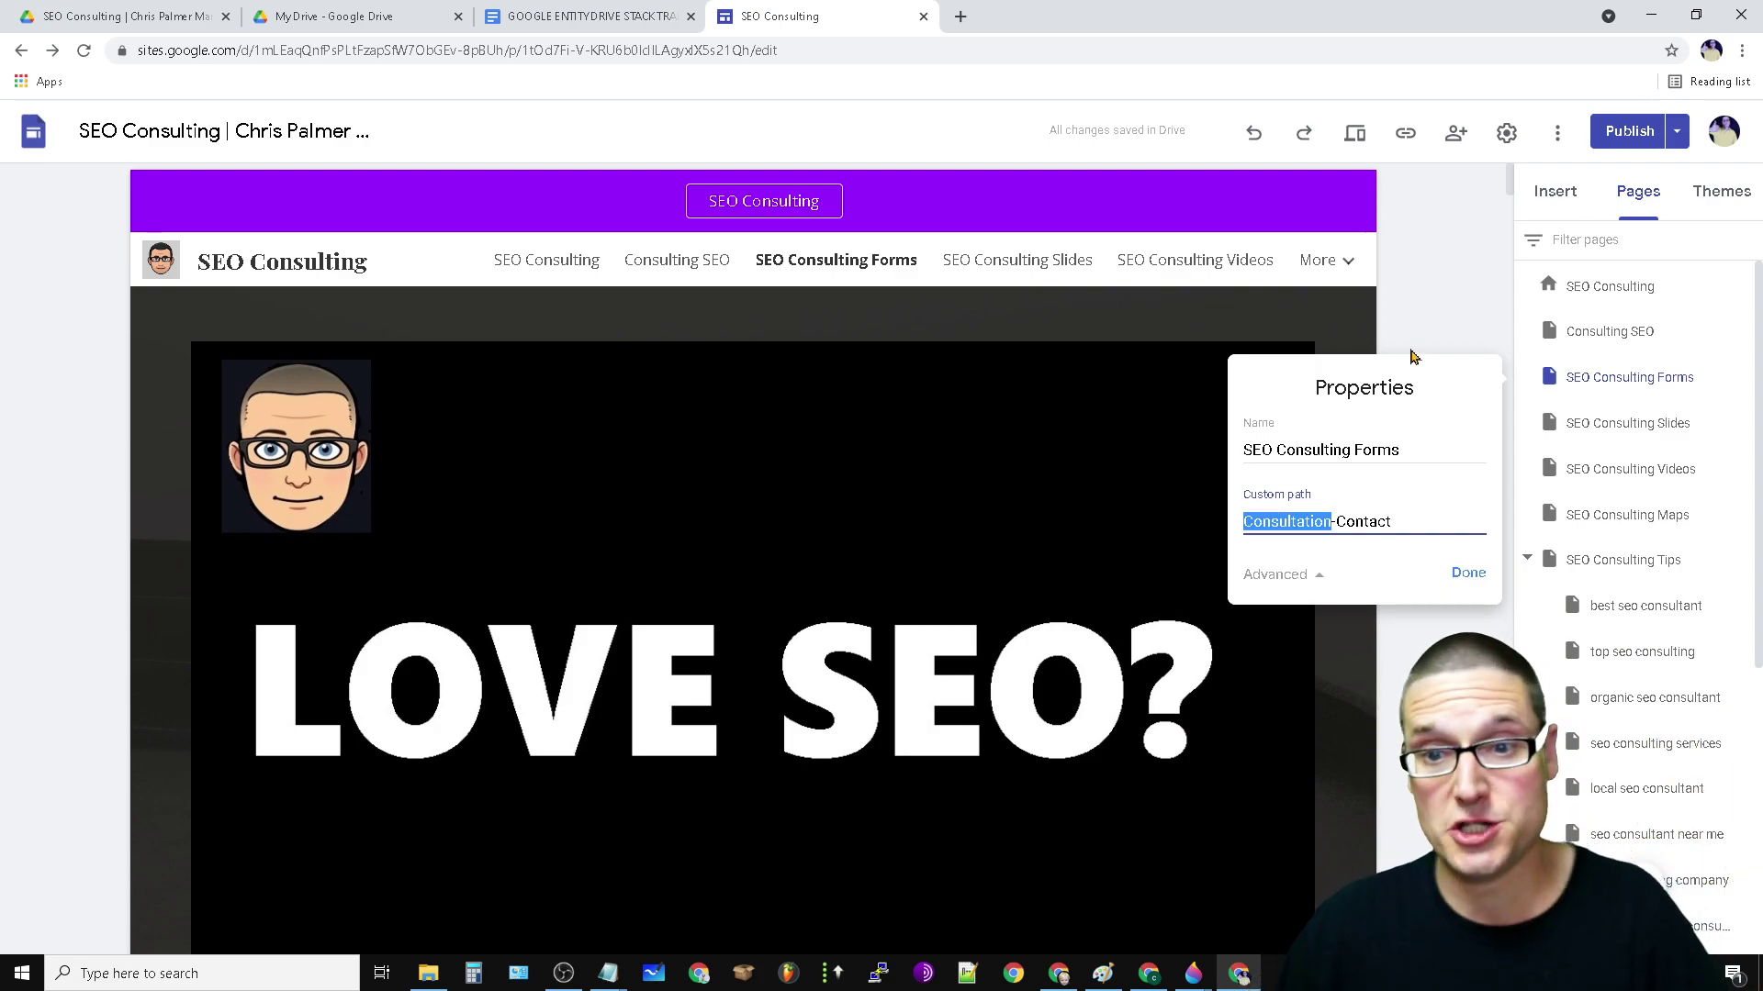
left_click(1424, 323)
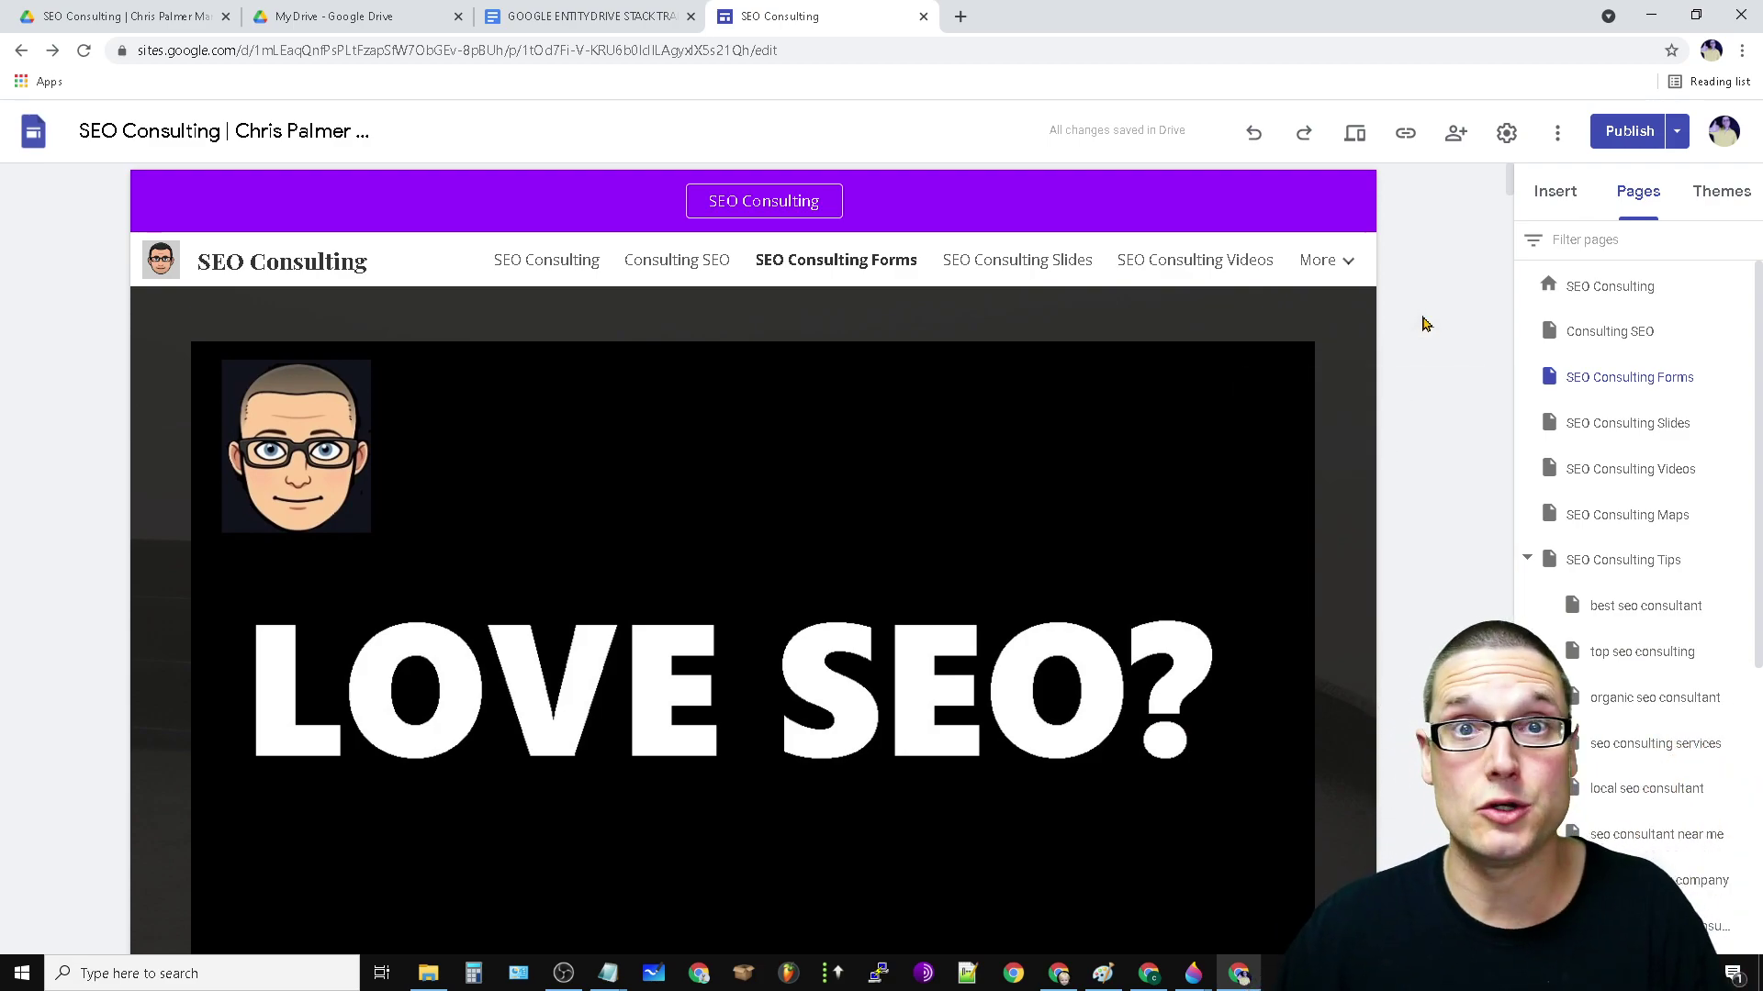
Open the SEO Consulting Slides page and review its custom path in Properties
left_click(1625, 426)
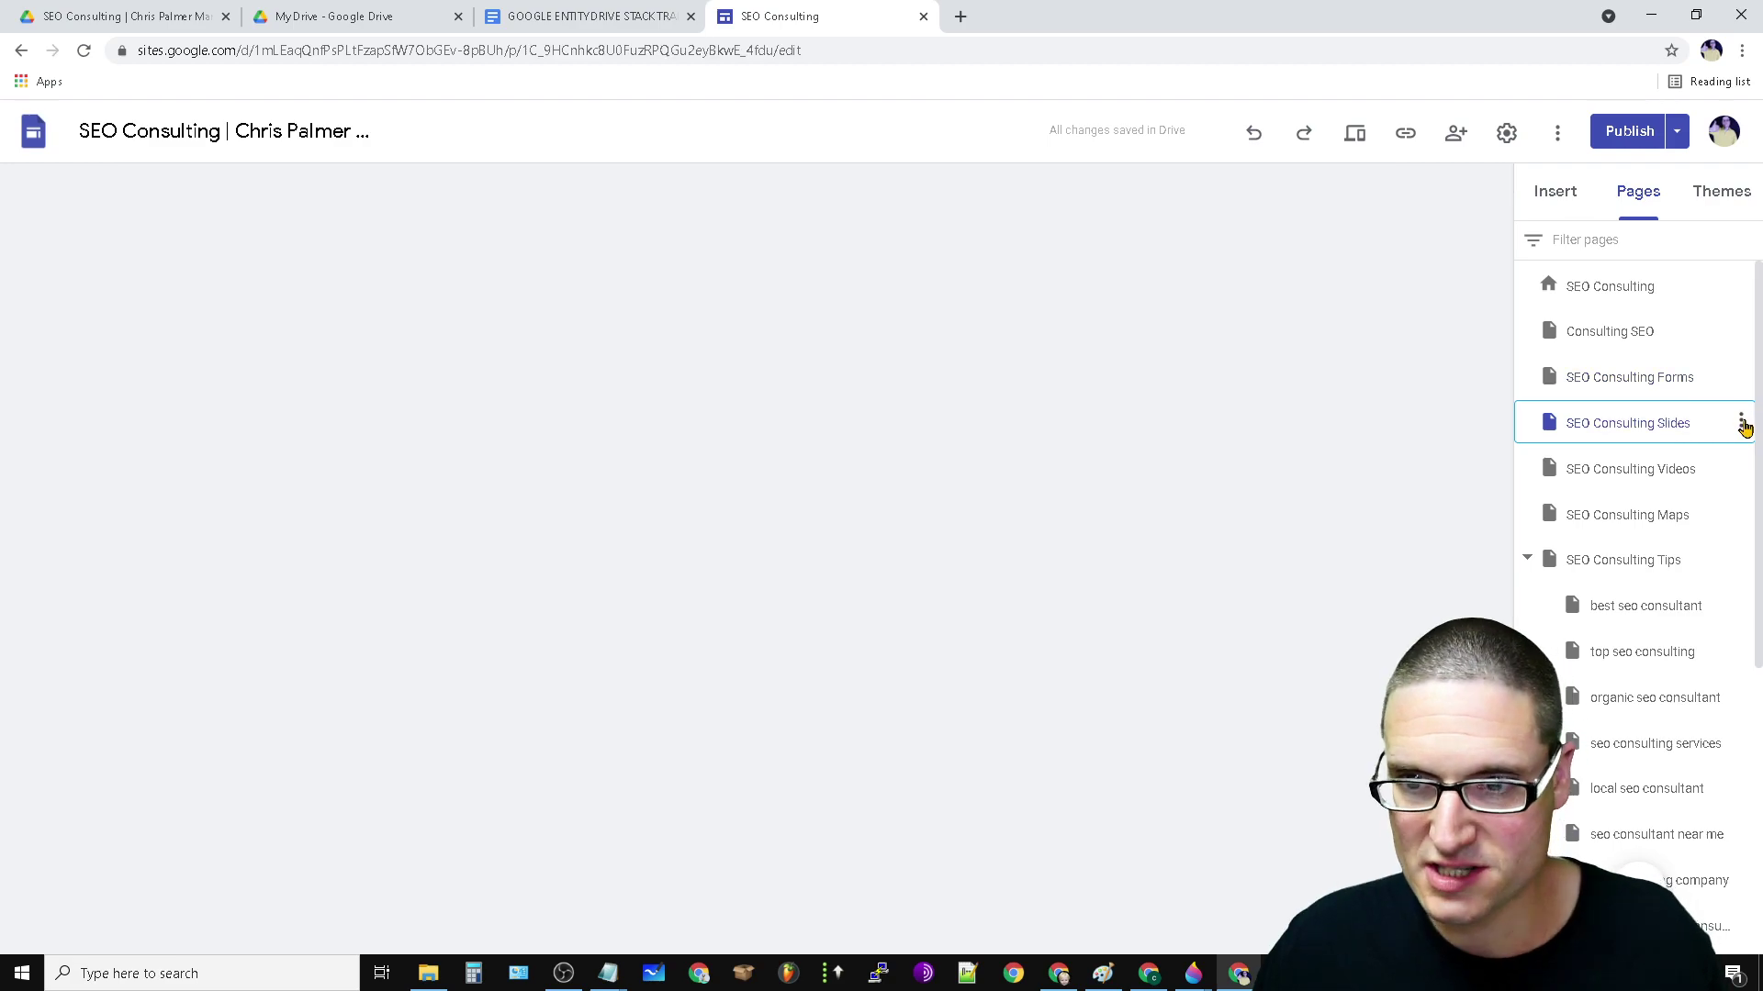
left_click(1741, 424)
left_click(1690, 521)
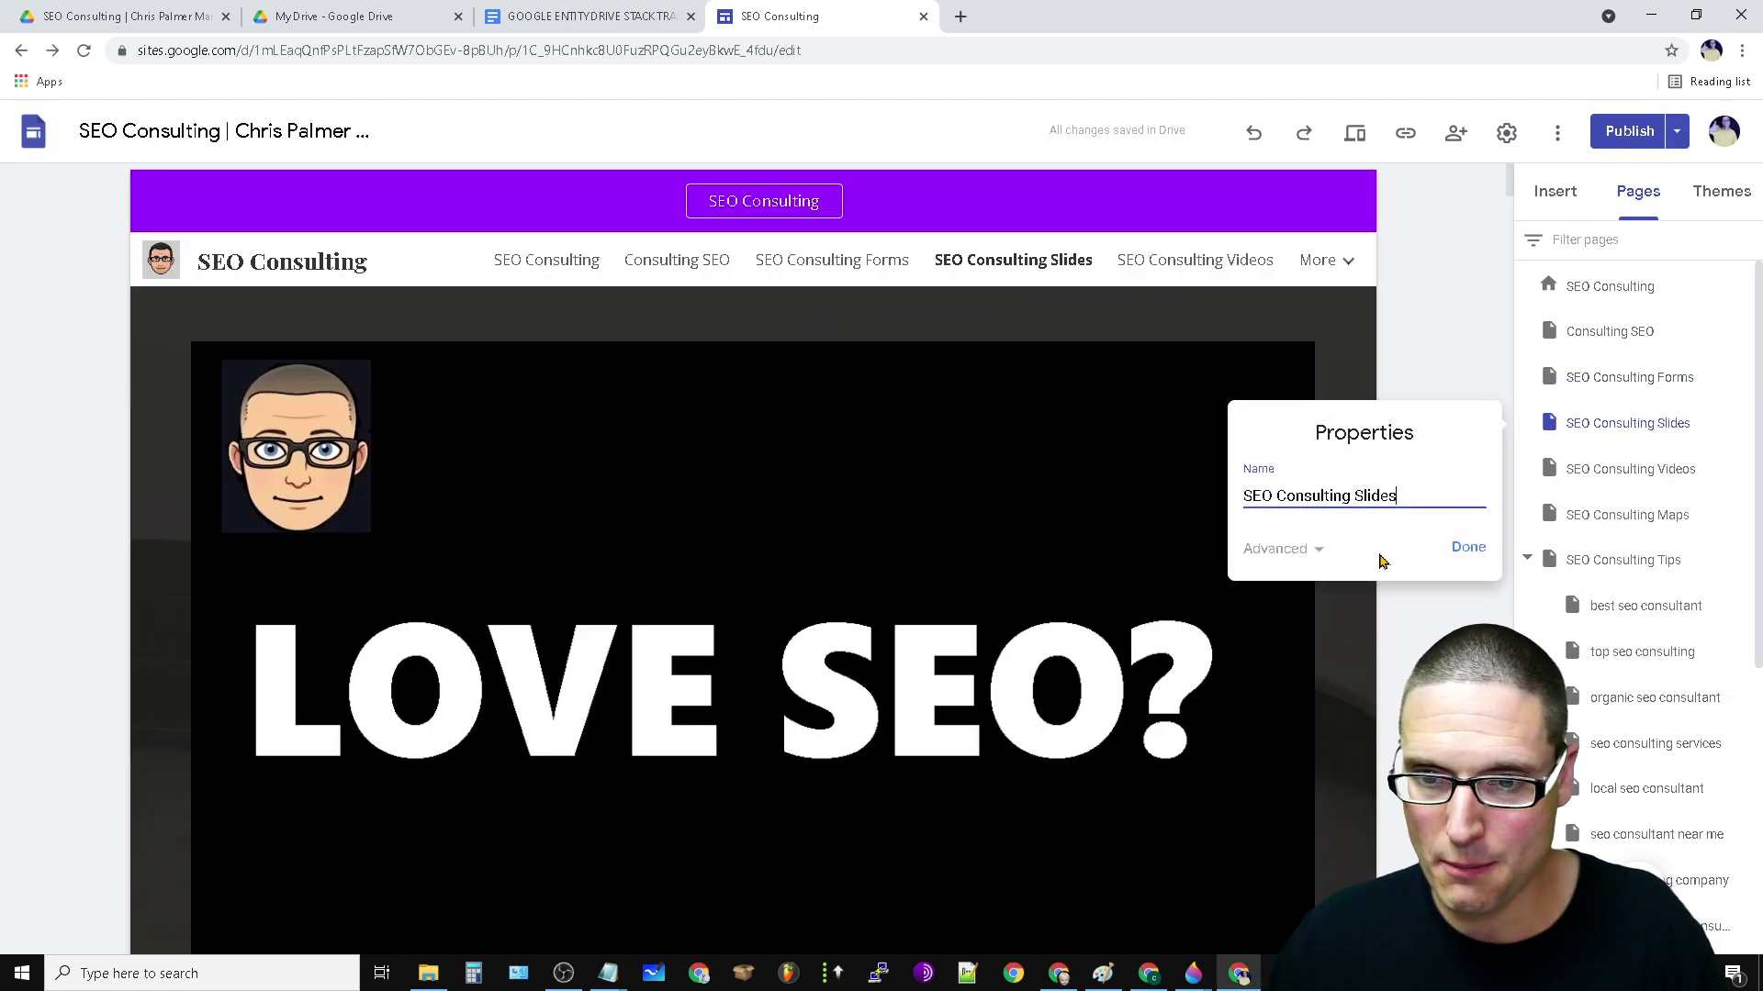
left_click(1320, 551)
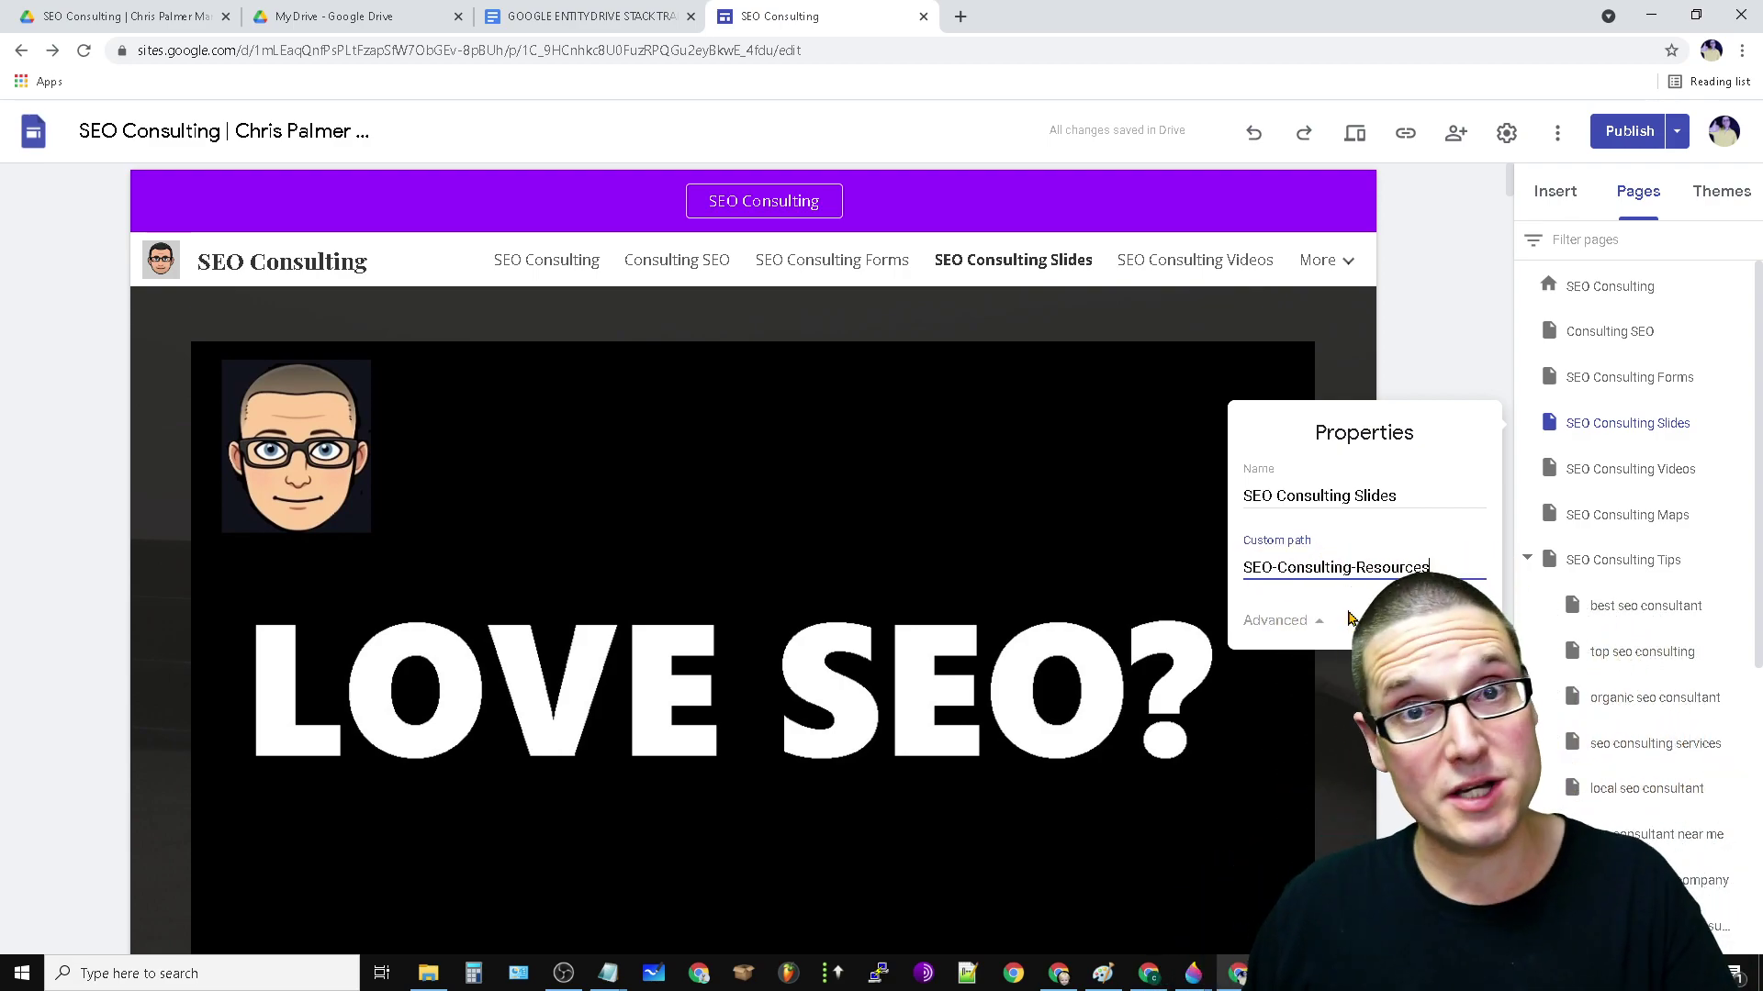
left_click(1460, 620)
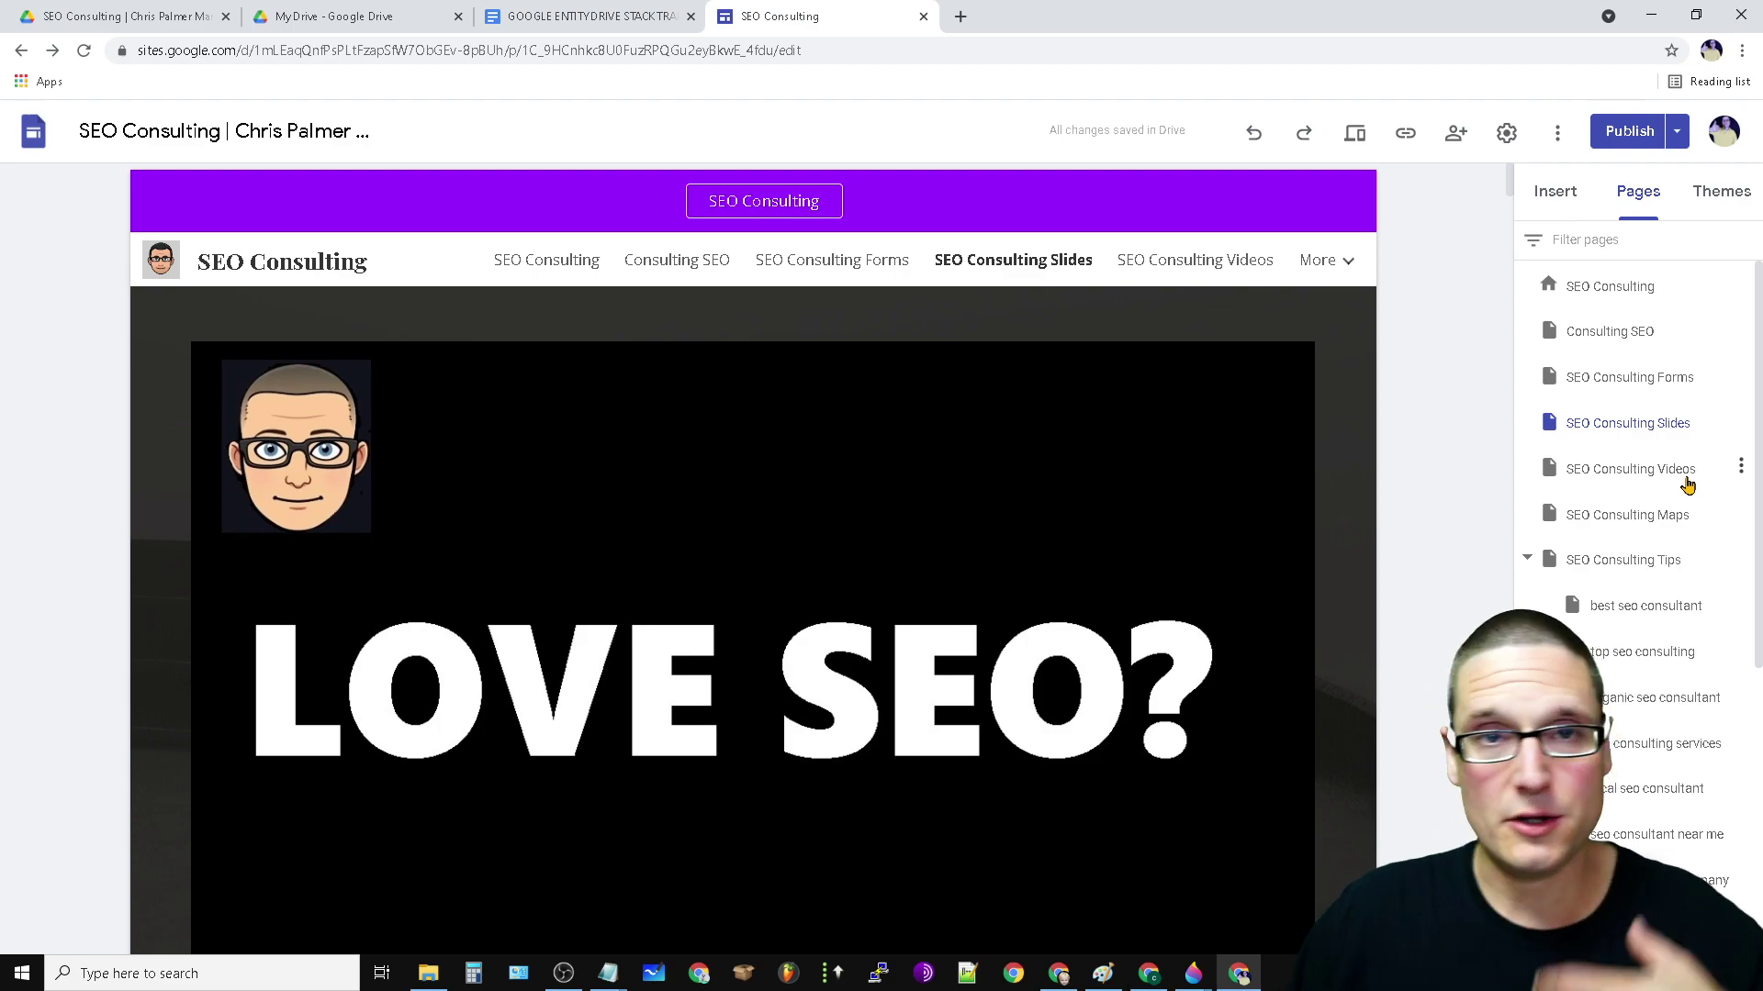
Confirm the Videos and Maps pages keep custom paths seo-consulting-videos and seo-consulting-maps
left_click(1741, 466)
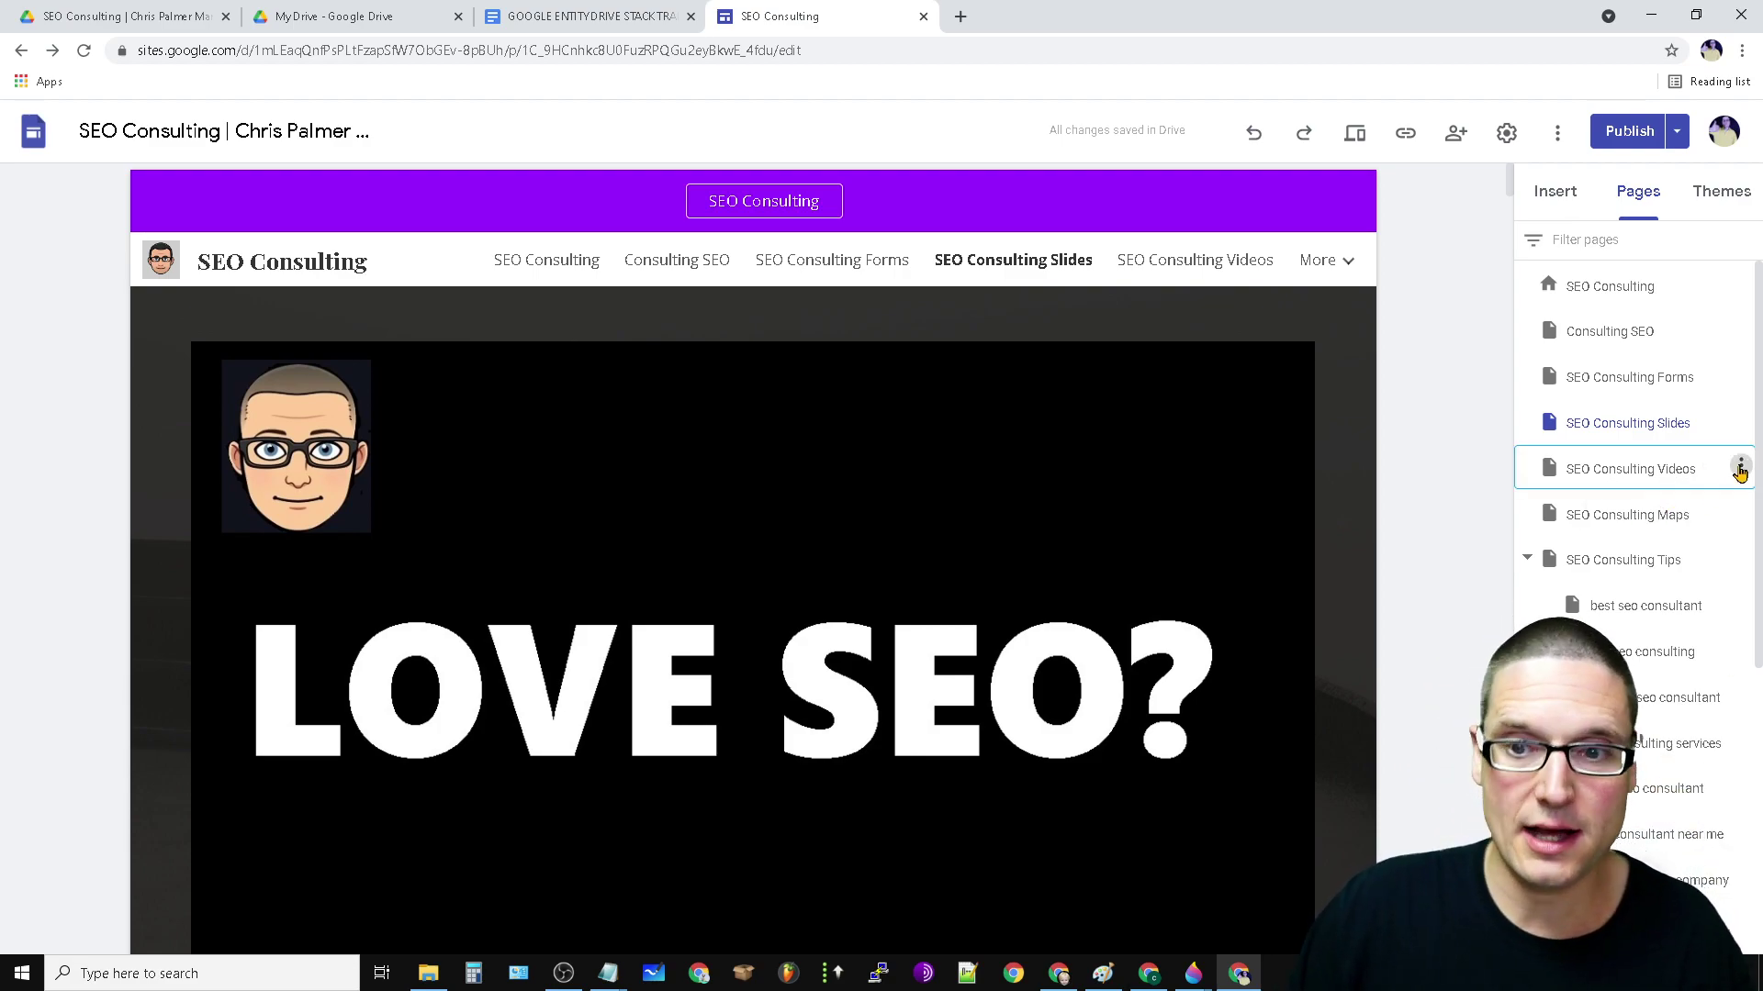
left_click(1643, 570)
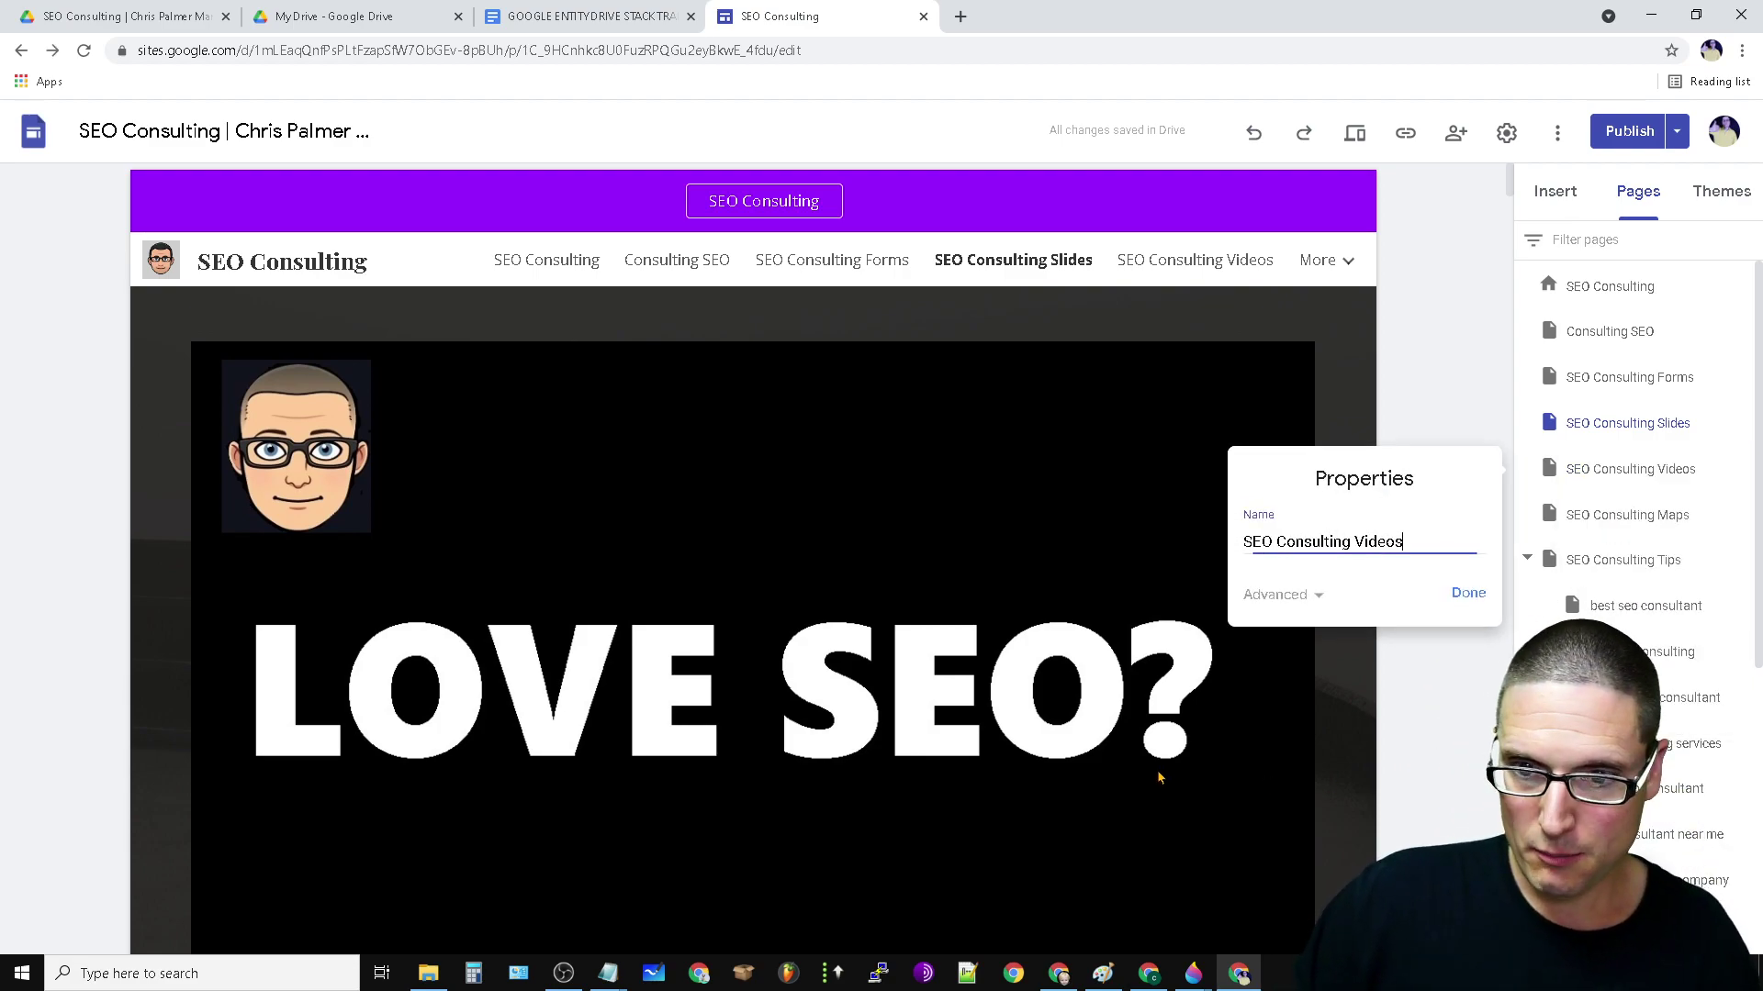
left_click(1285, 595)
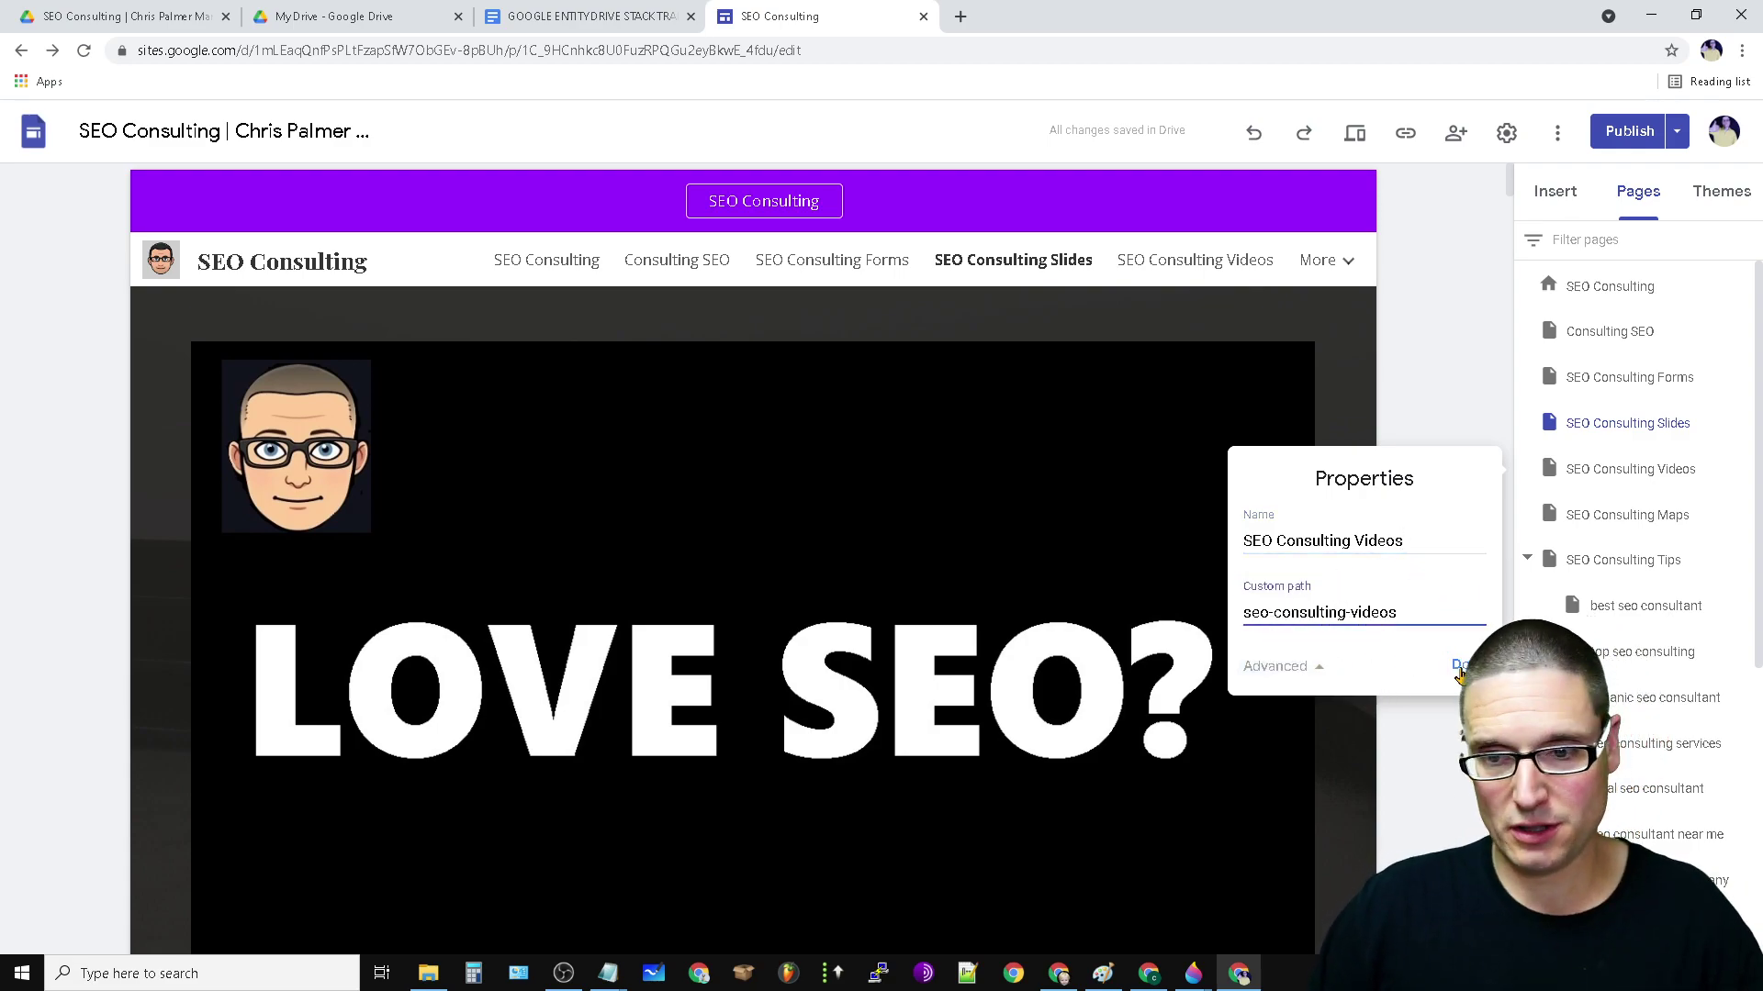
left_click(1462, 673)
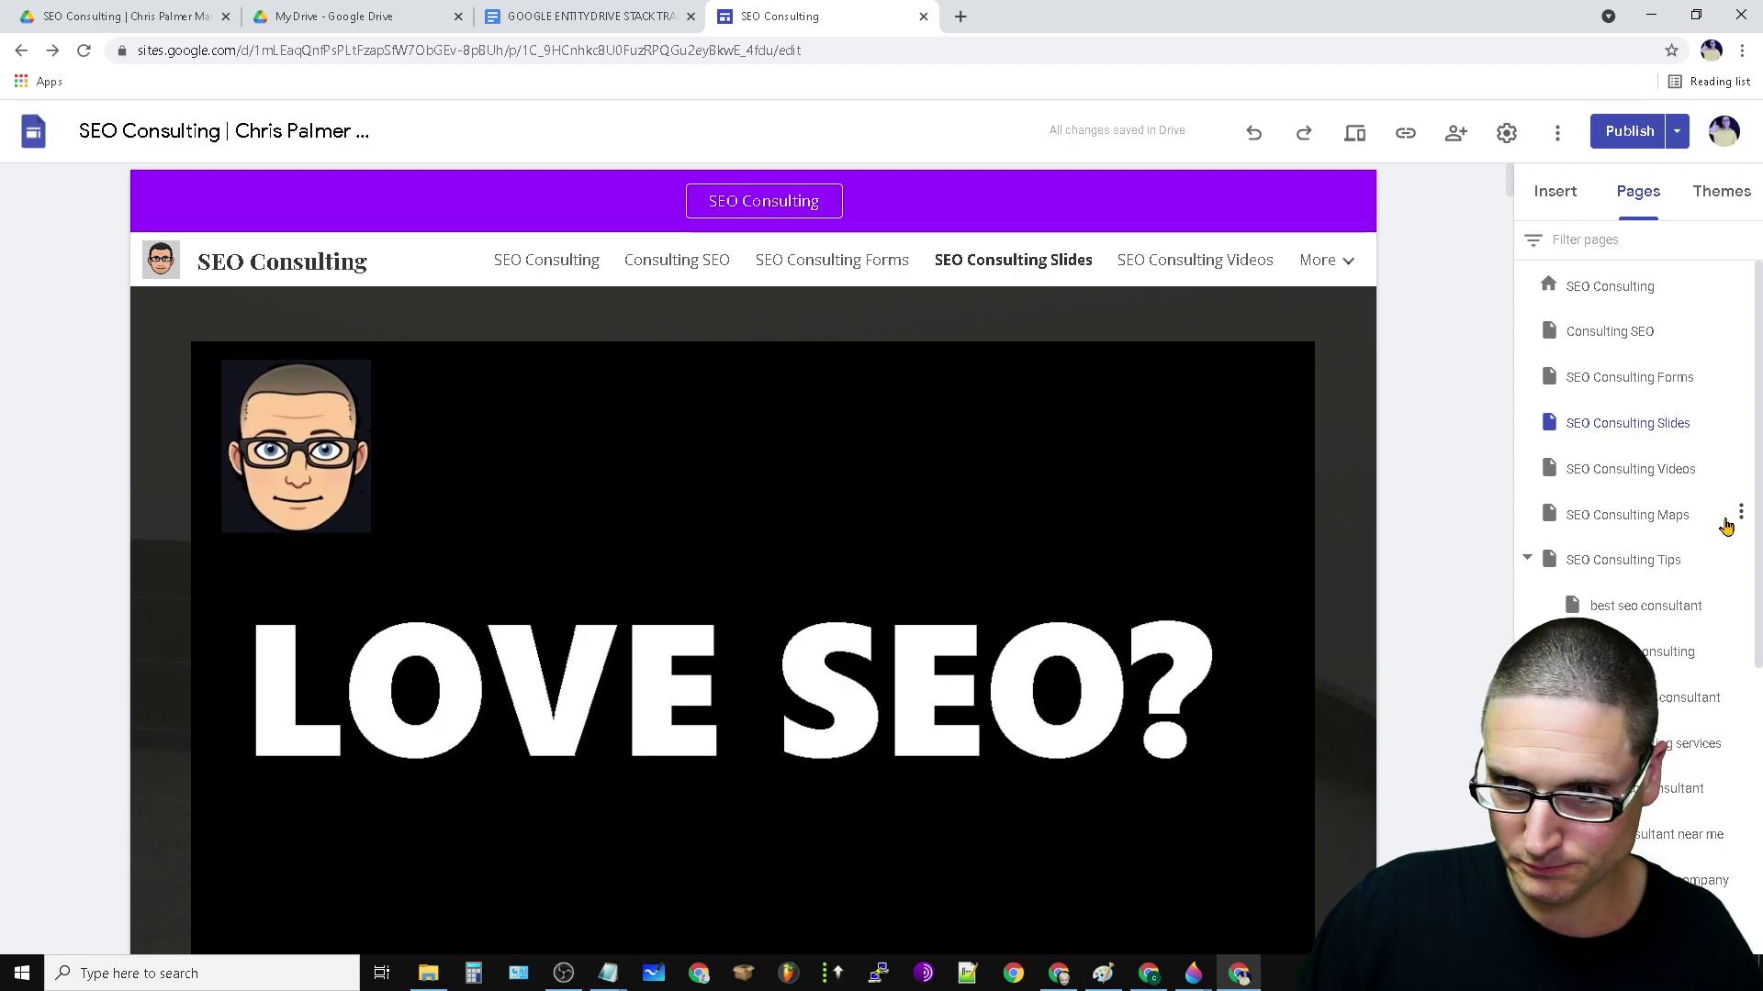
left_click(1740, 514)
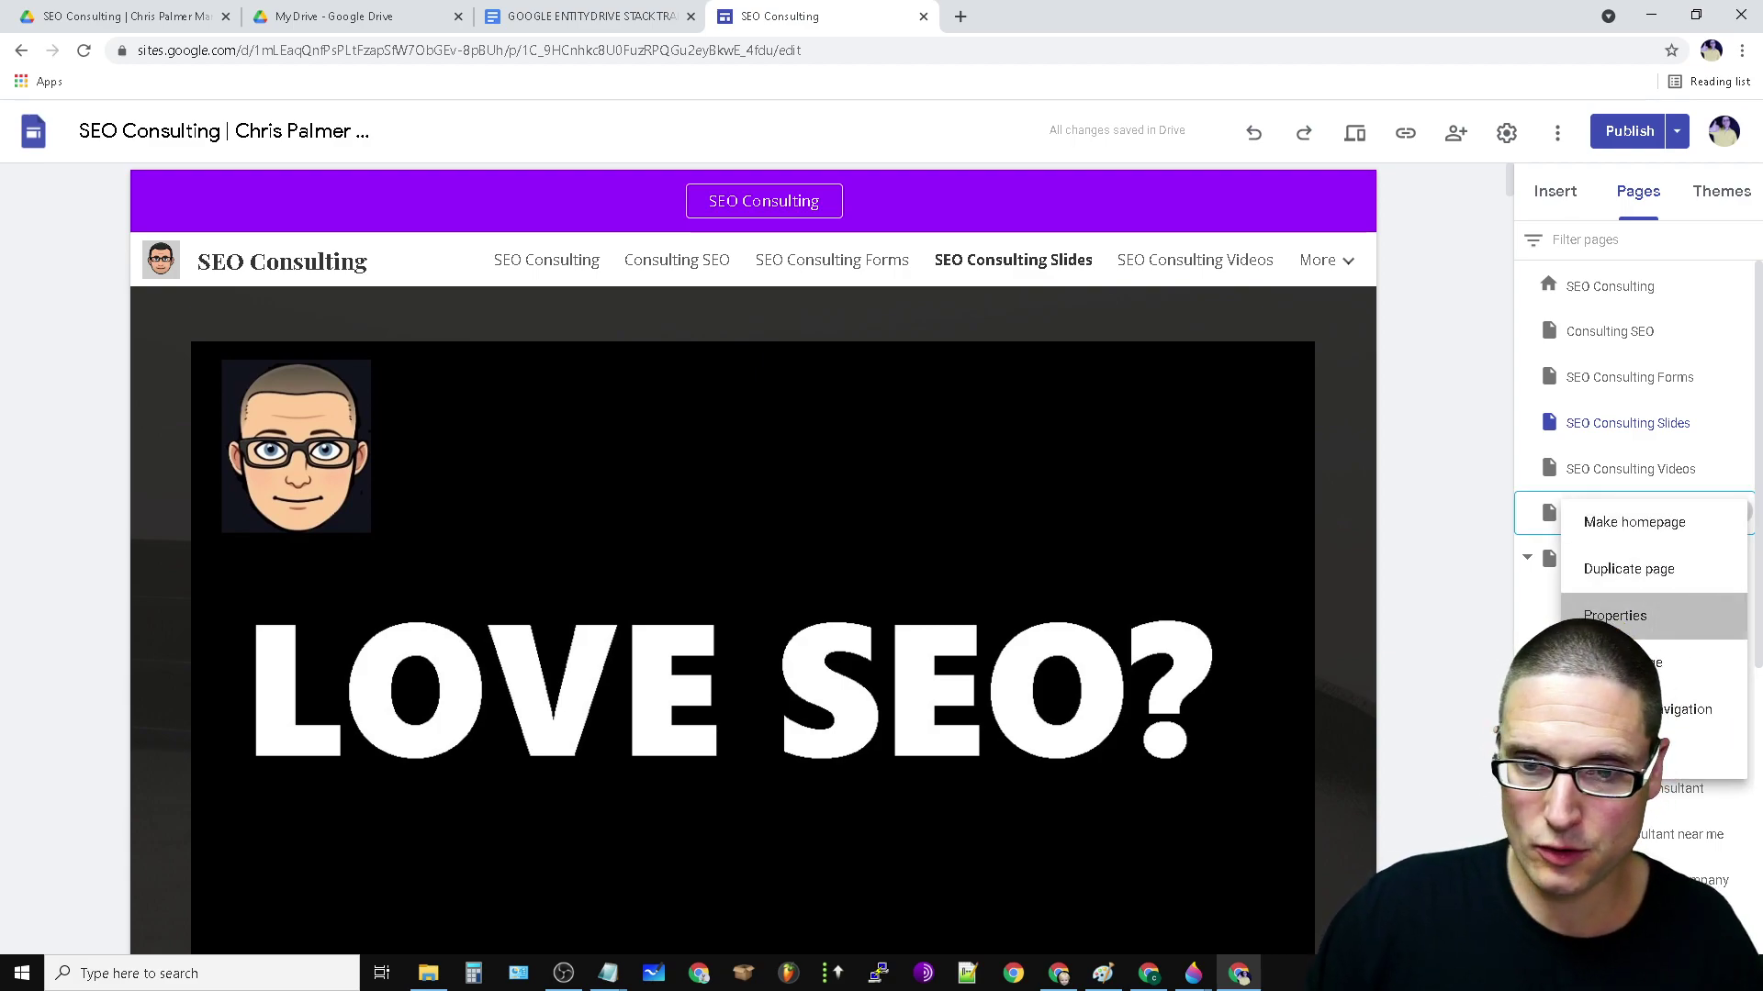
left_click(1636, 609)
left_click(1317, 653)
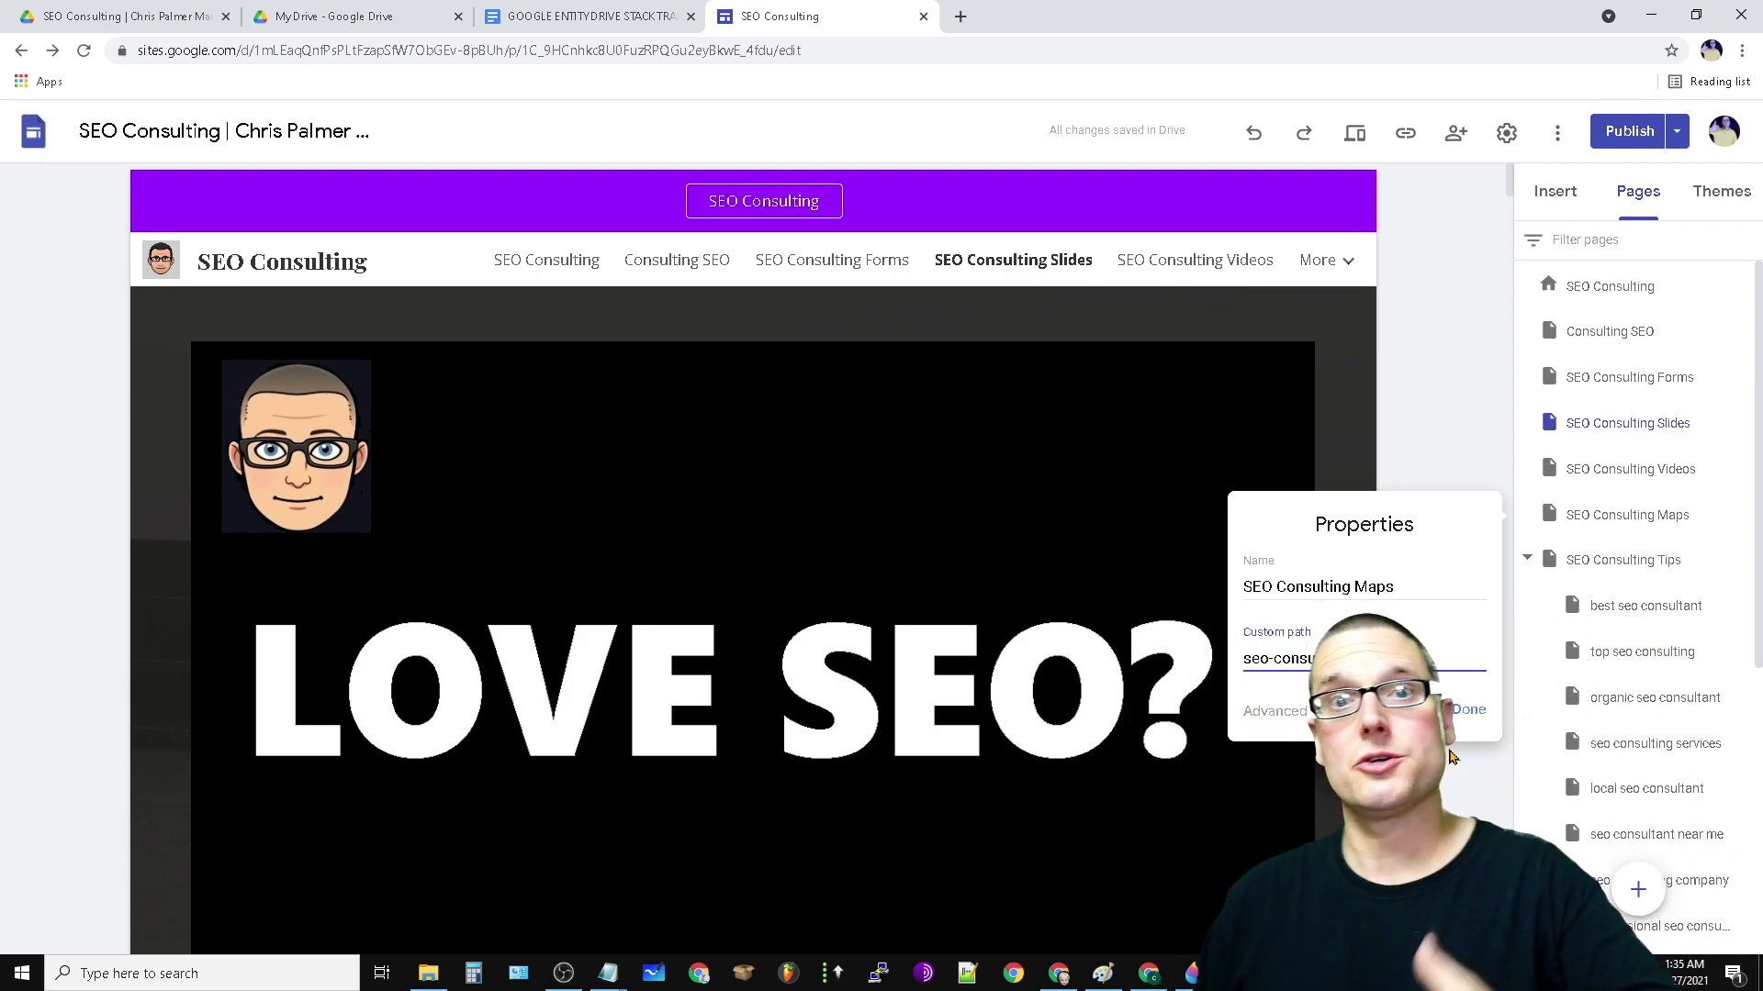
left_click(1468, 709)
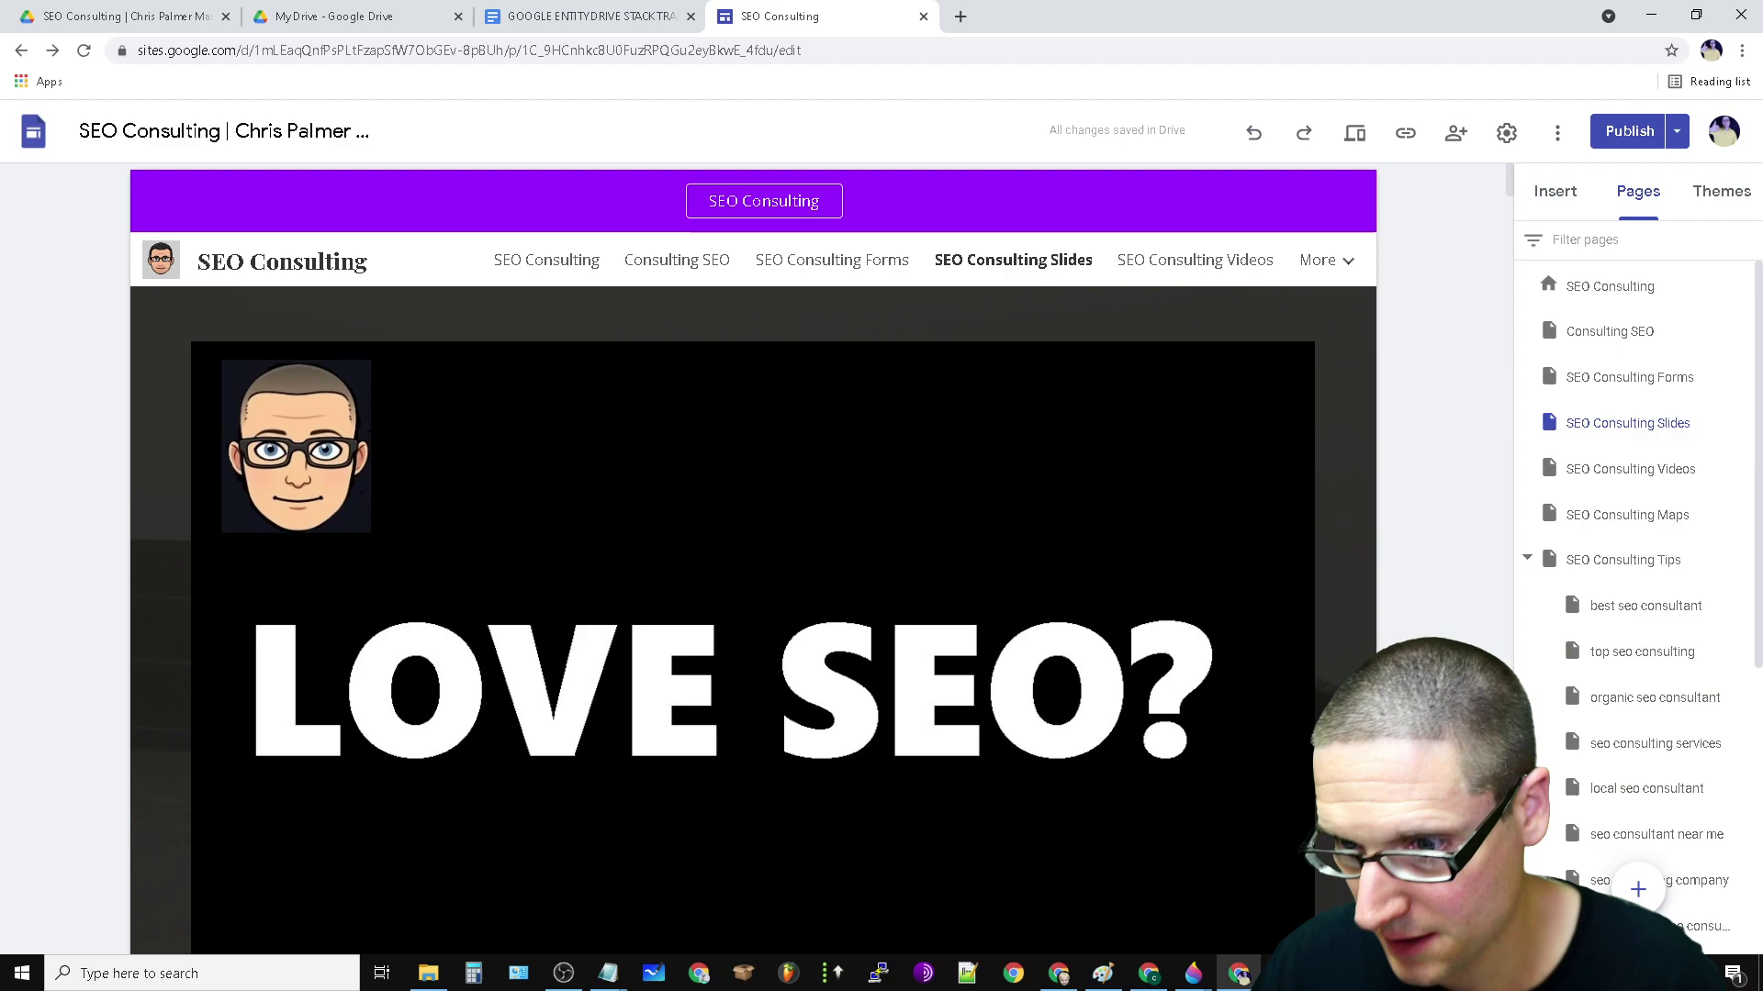
scroll(753, 551, "down", 3)
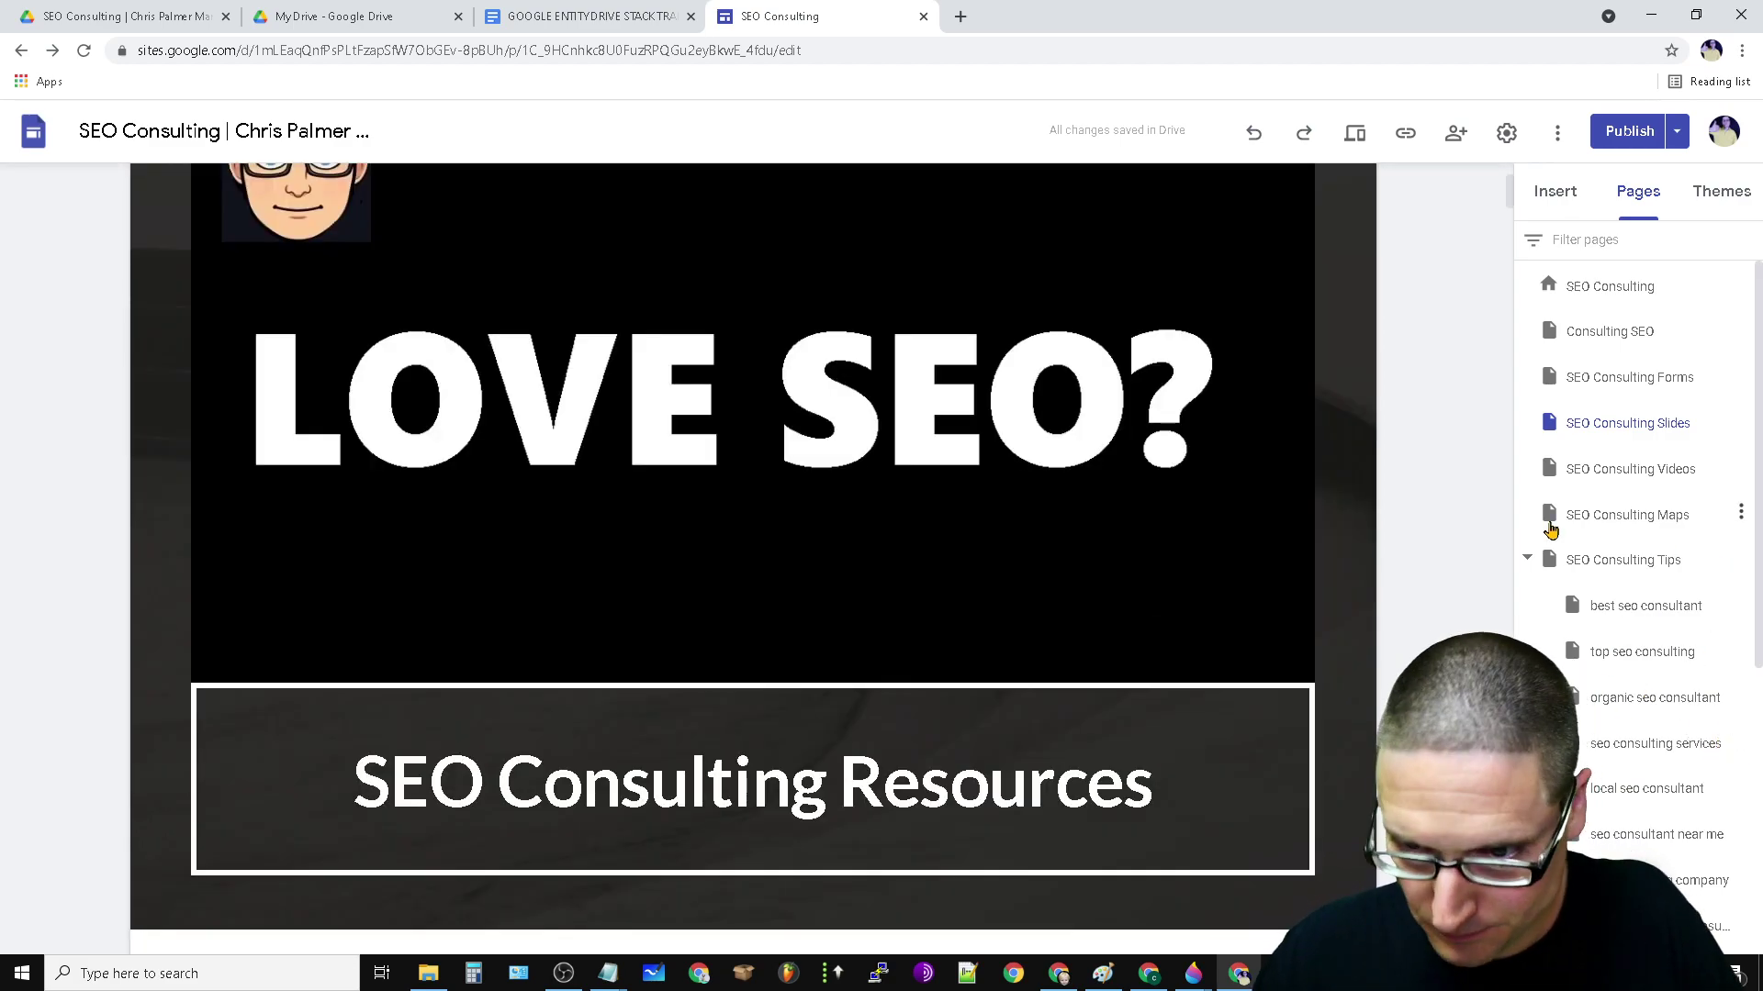
left_click(1740, 564)
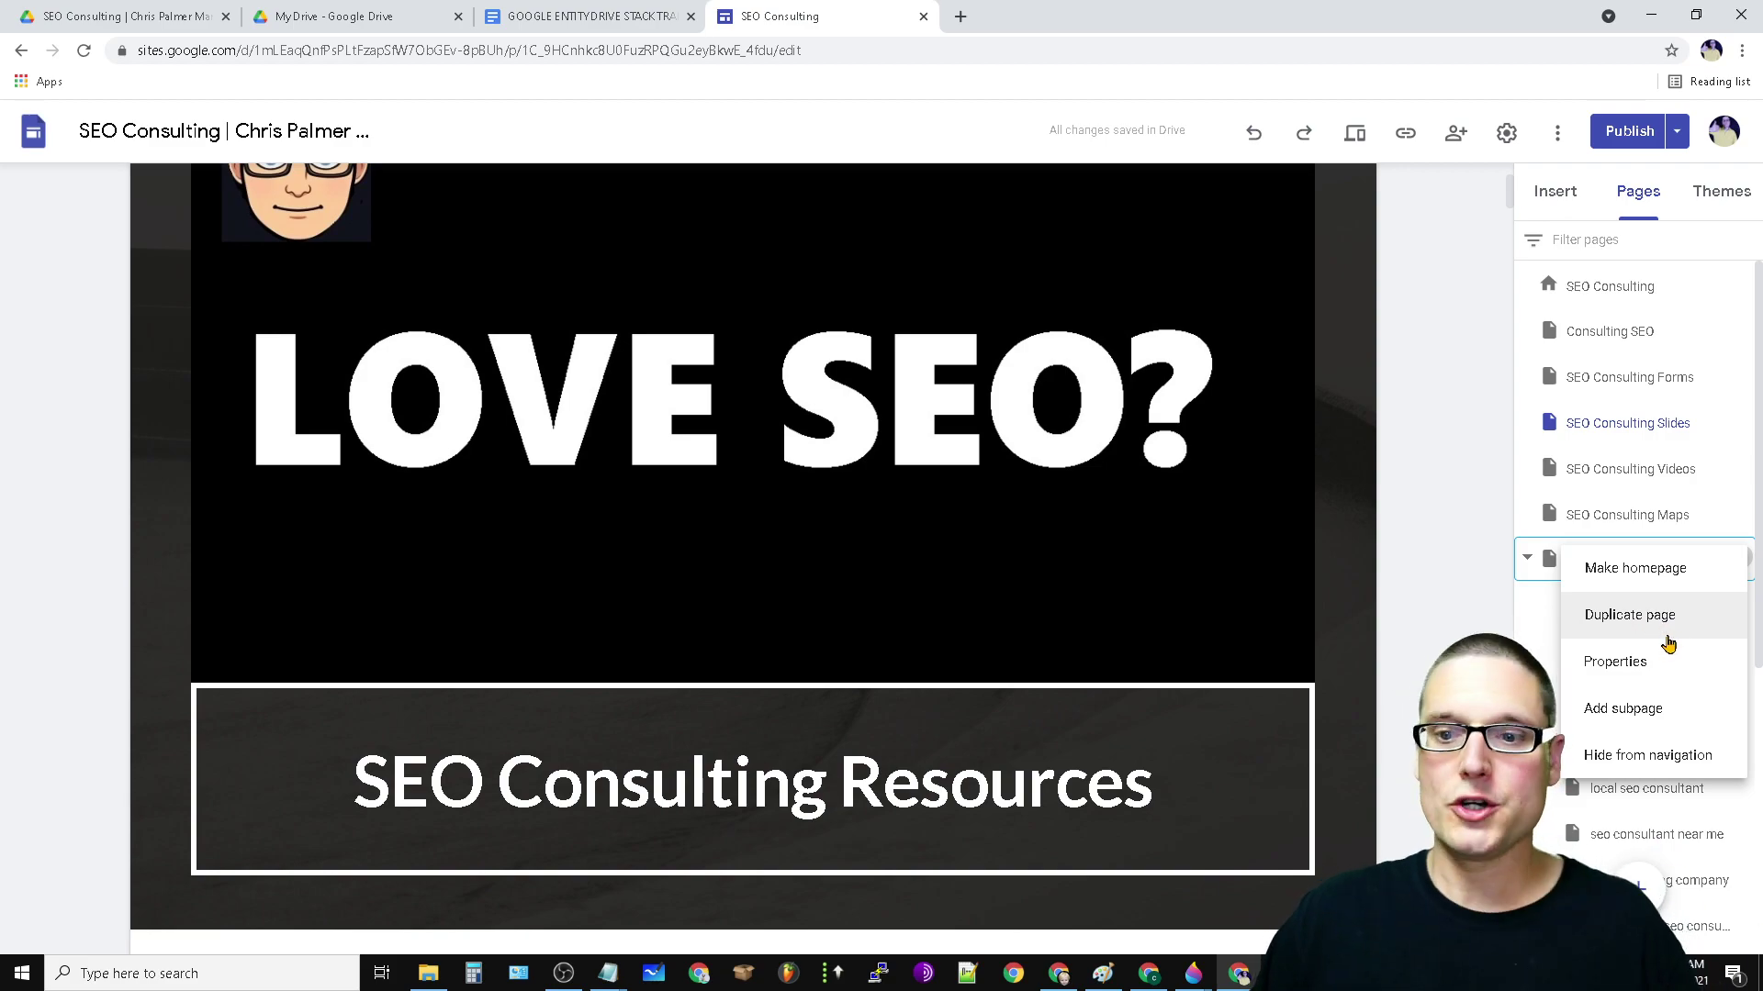
left_click(1652, 662)
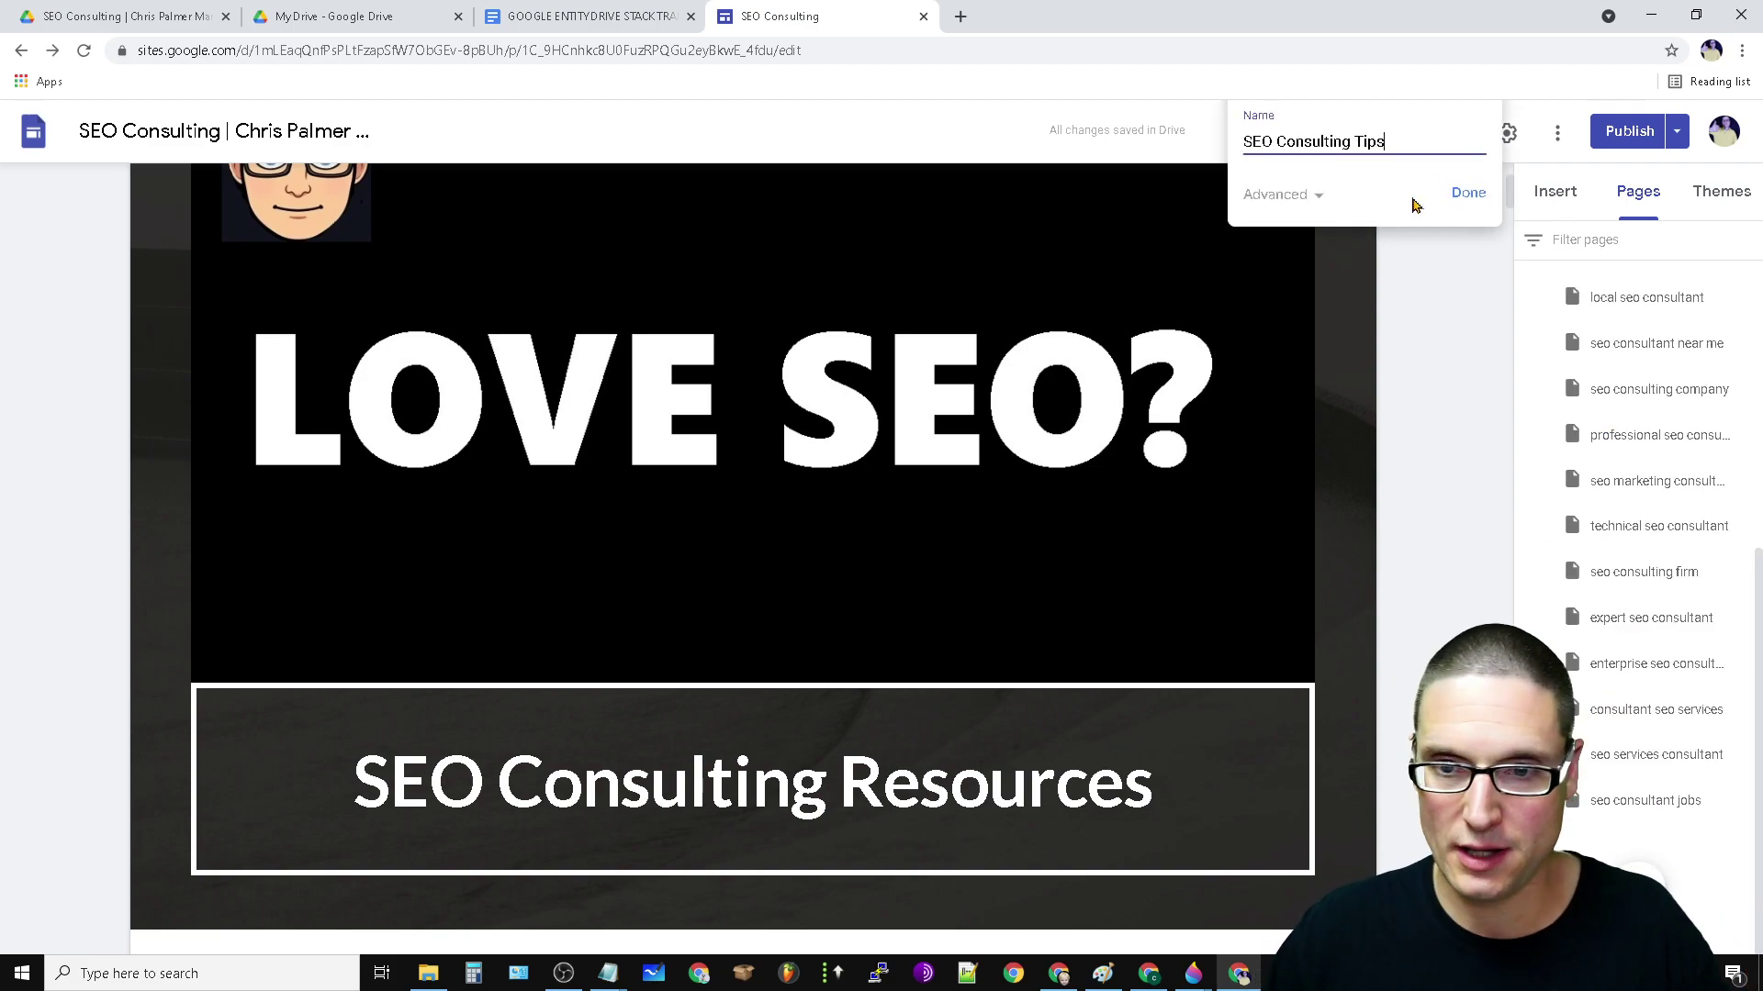
left_click(1336, 196)
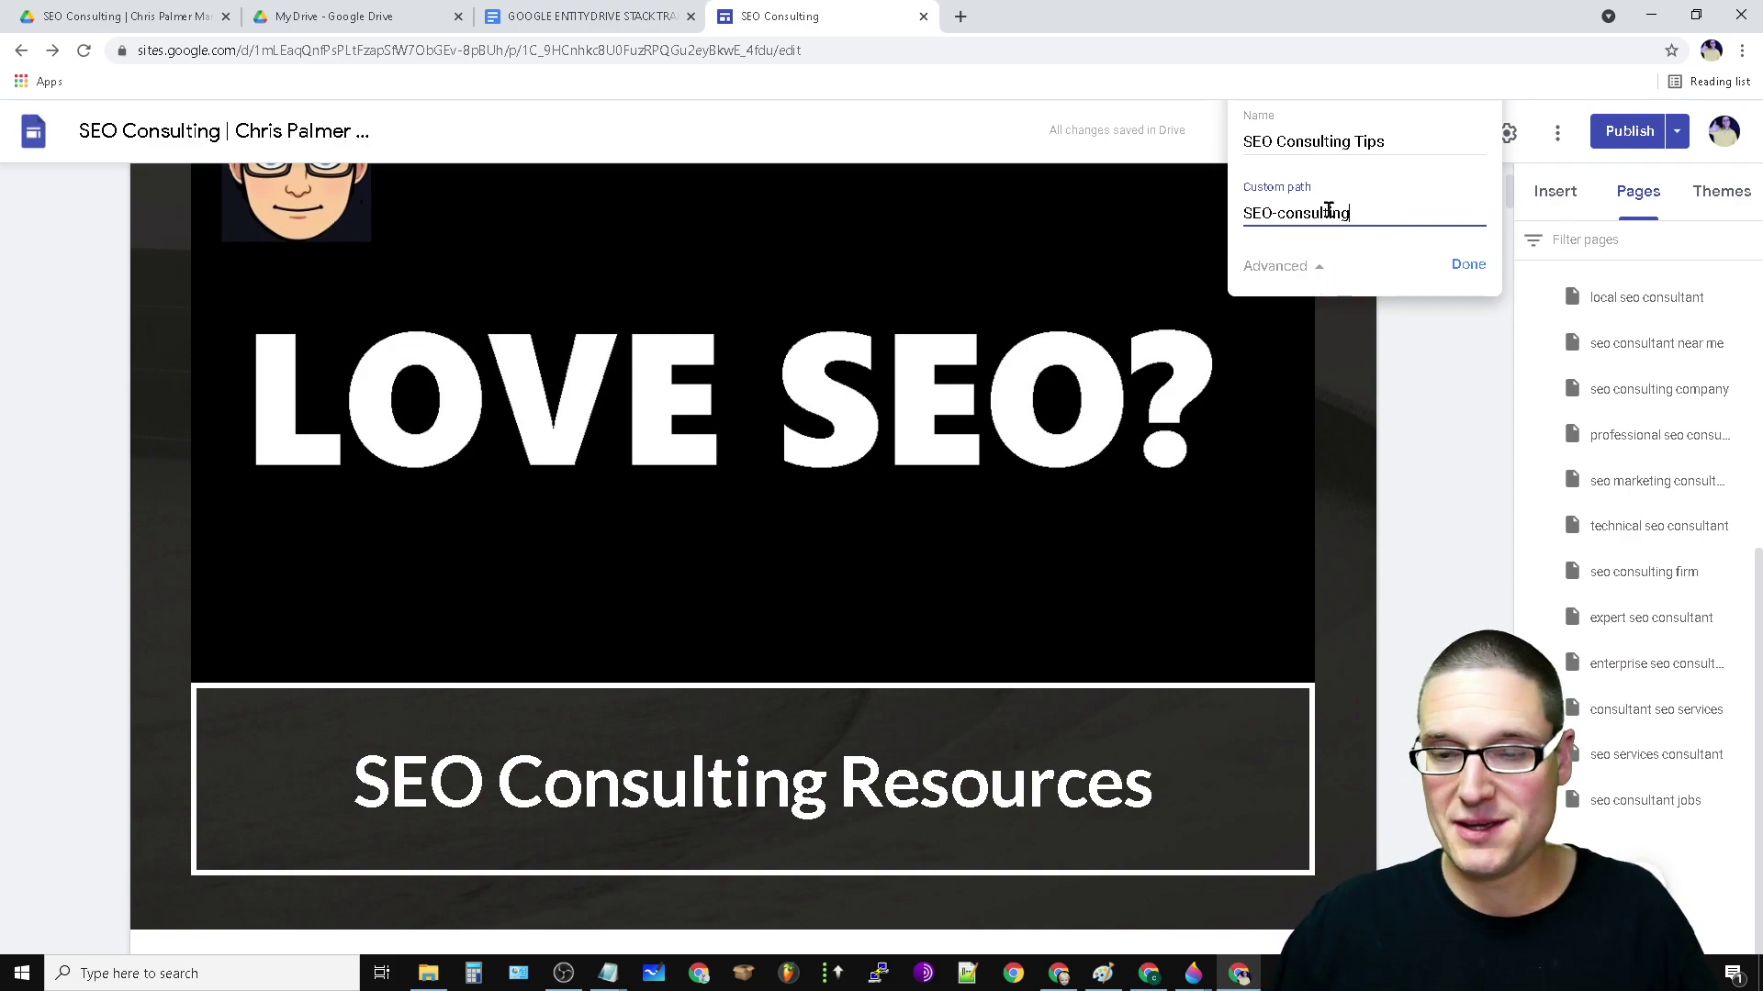
left_click_drag(1350, 213, 1251, 213)
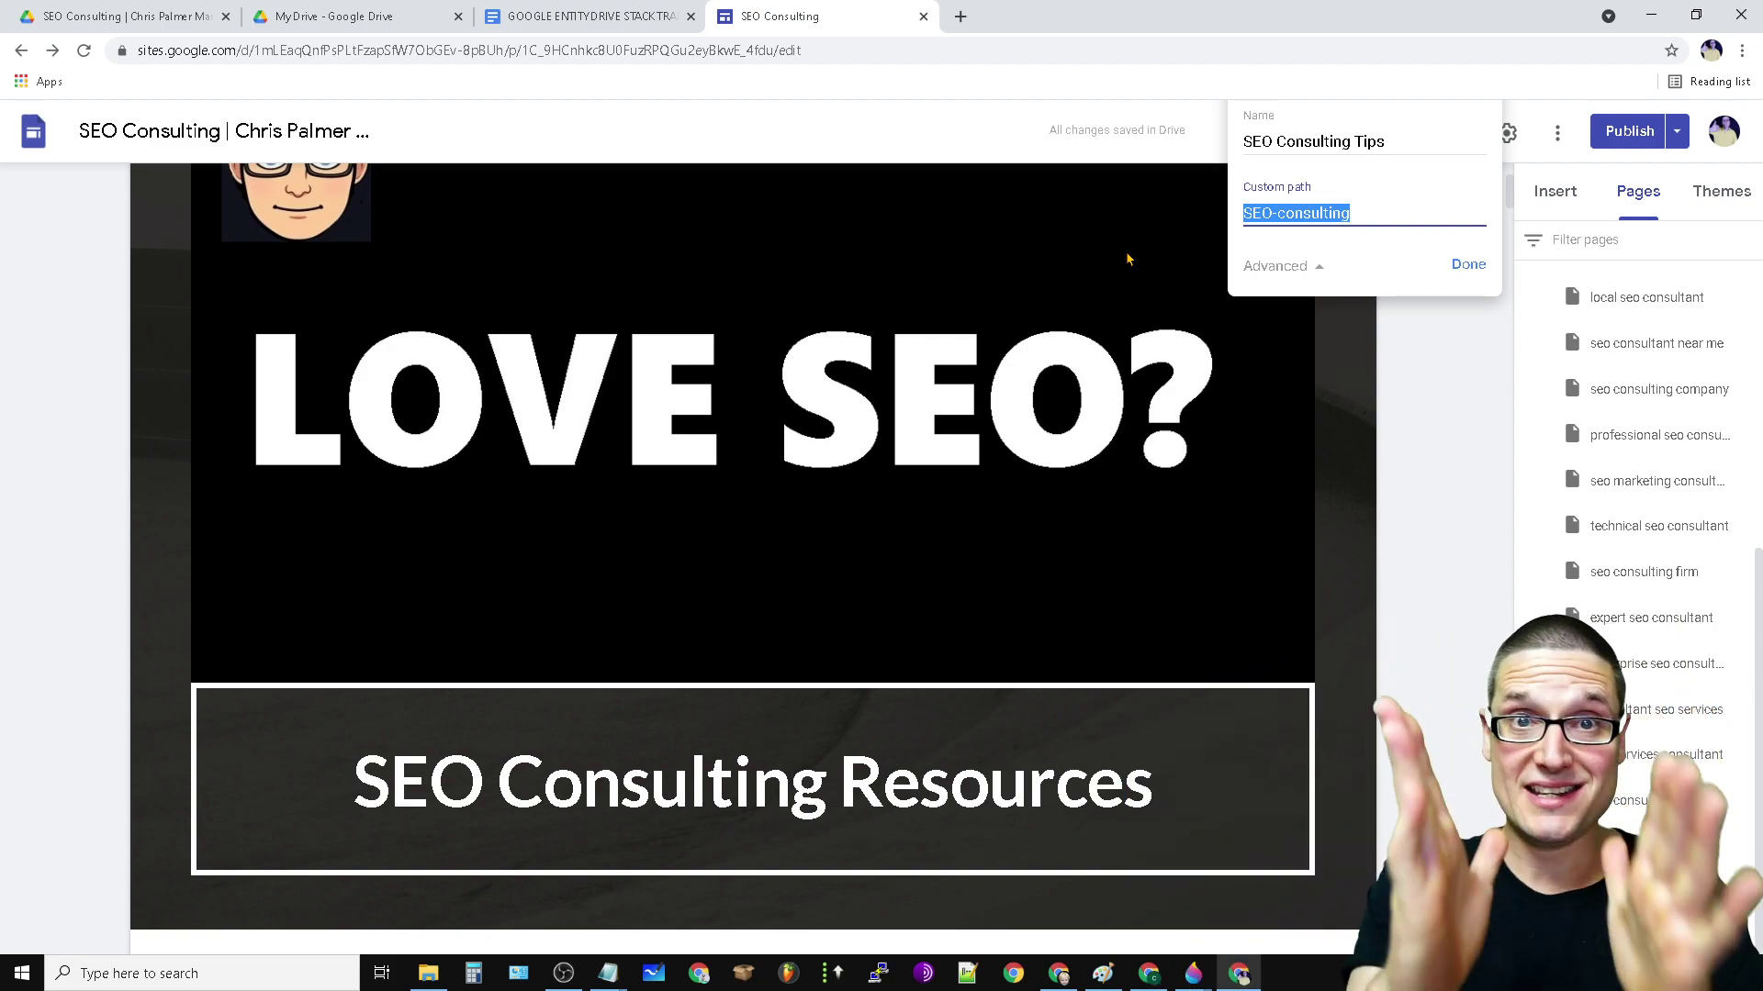
left_click(1395, 221)
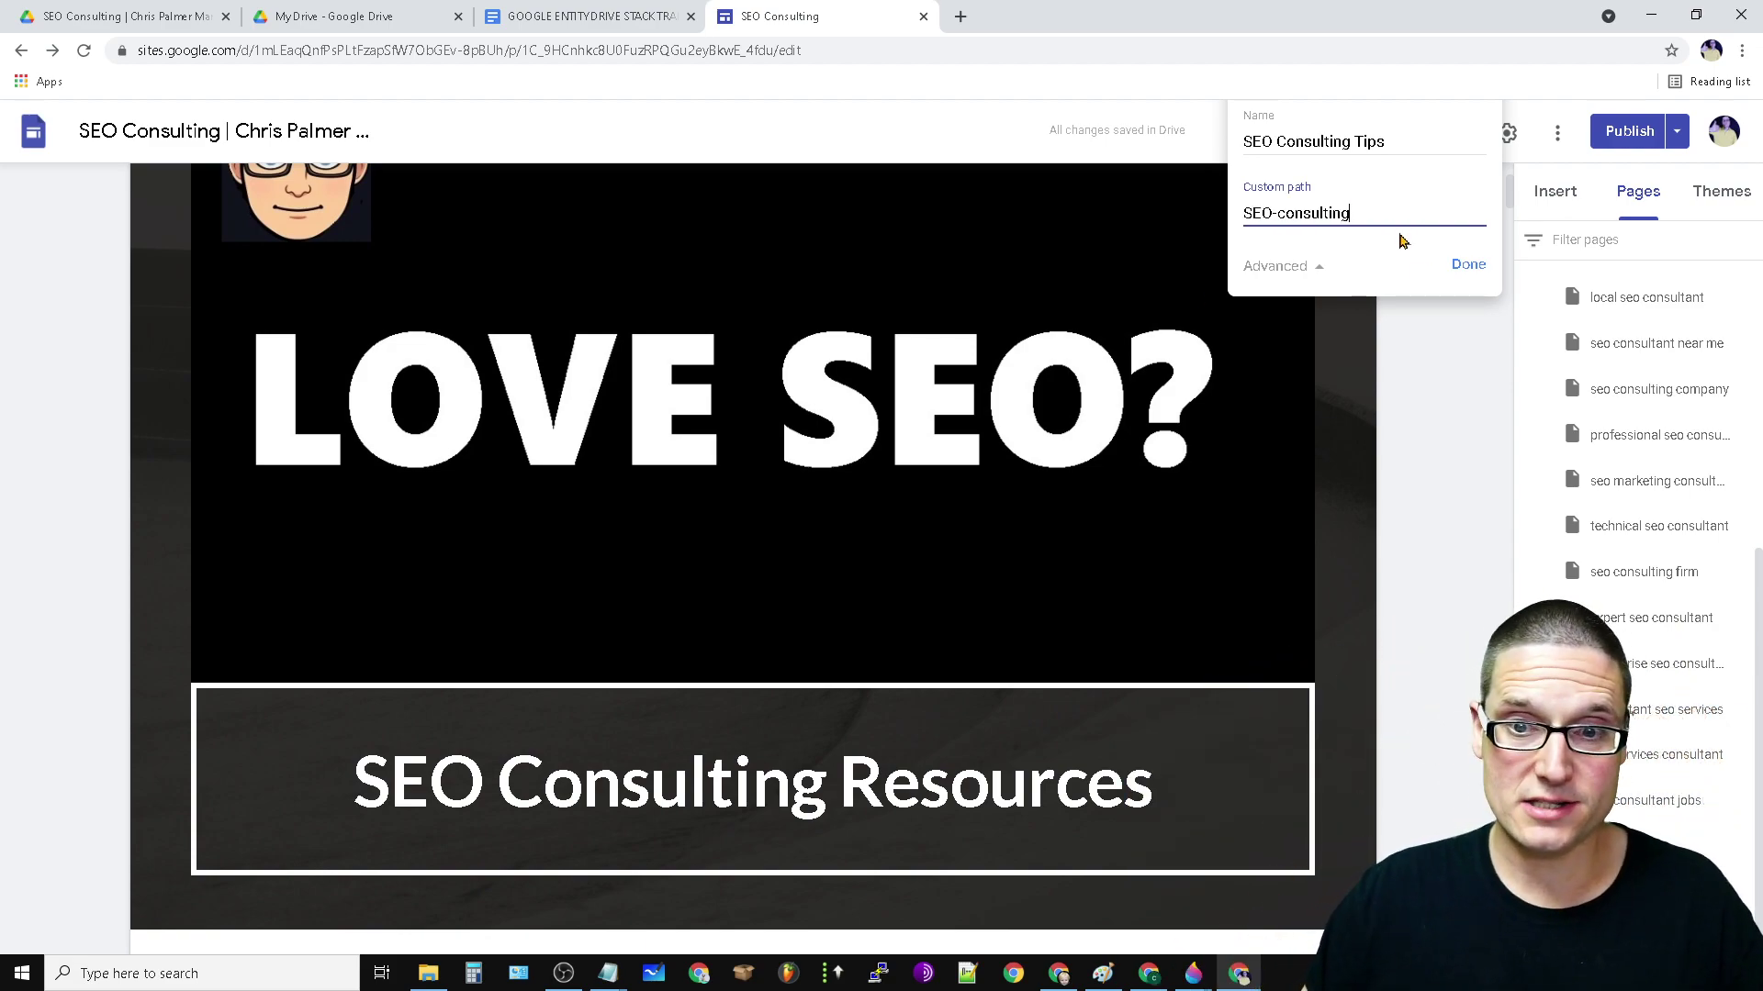
type("/blogpost-1")
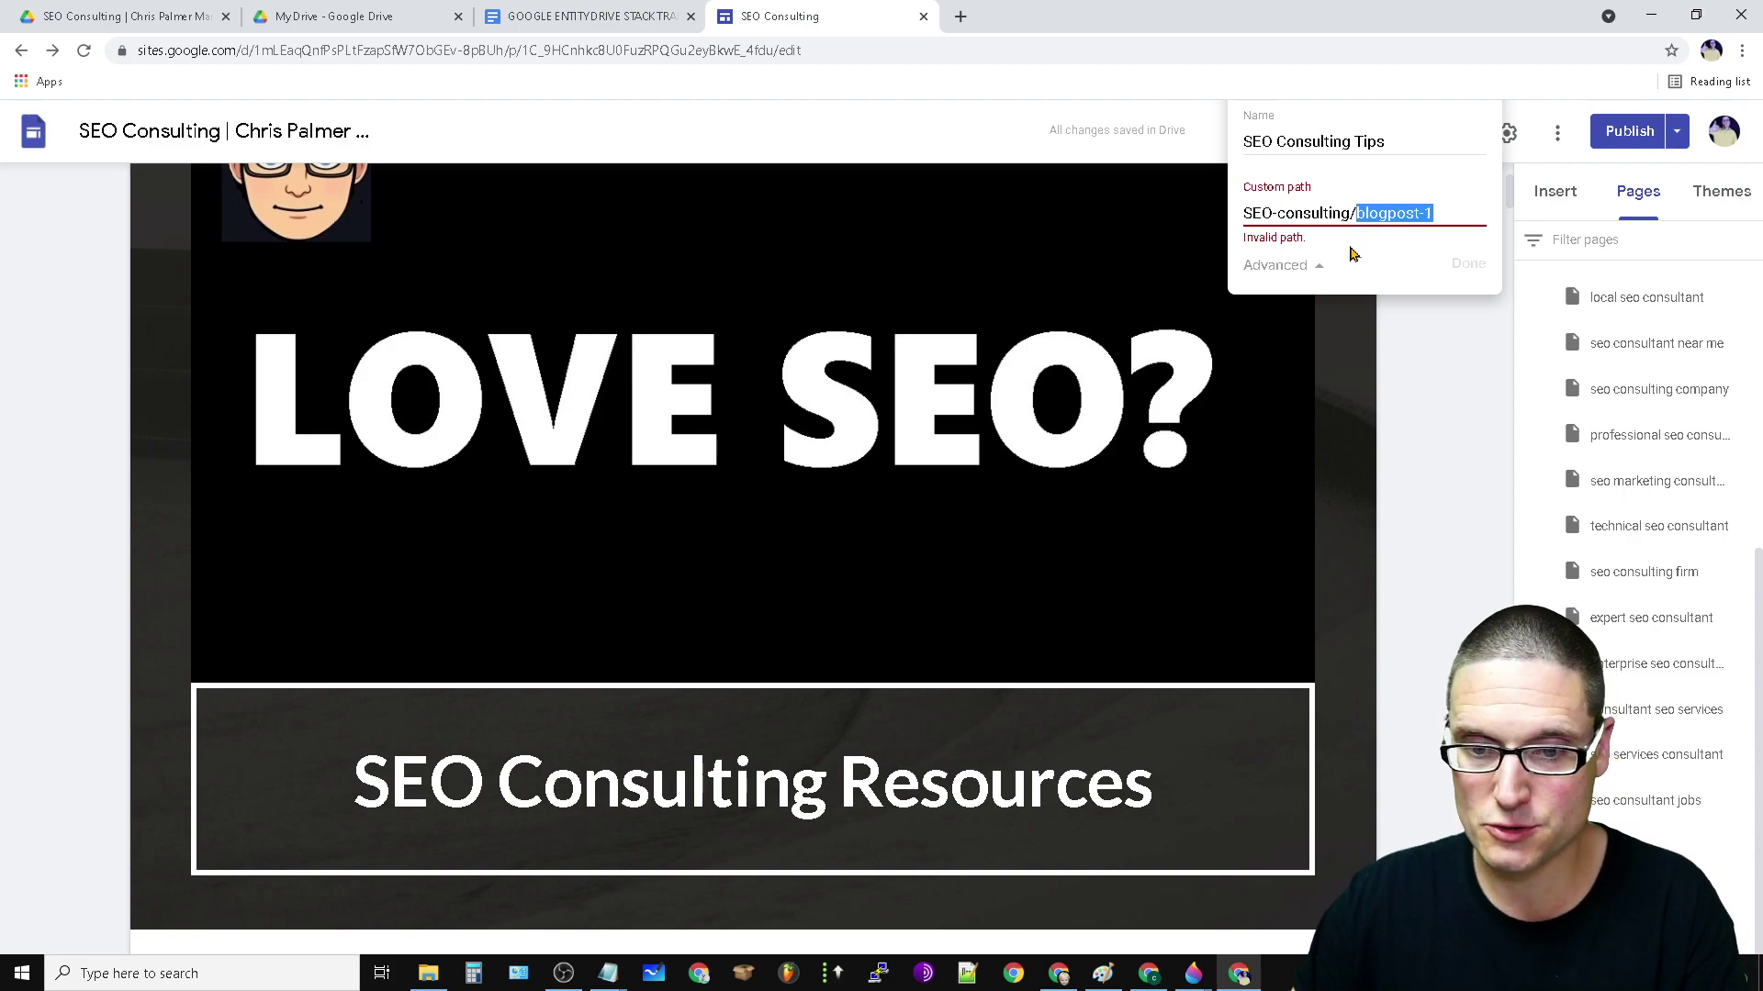
key("BackSpace")
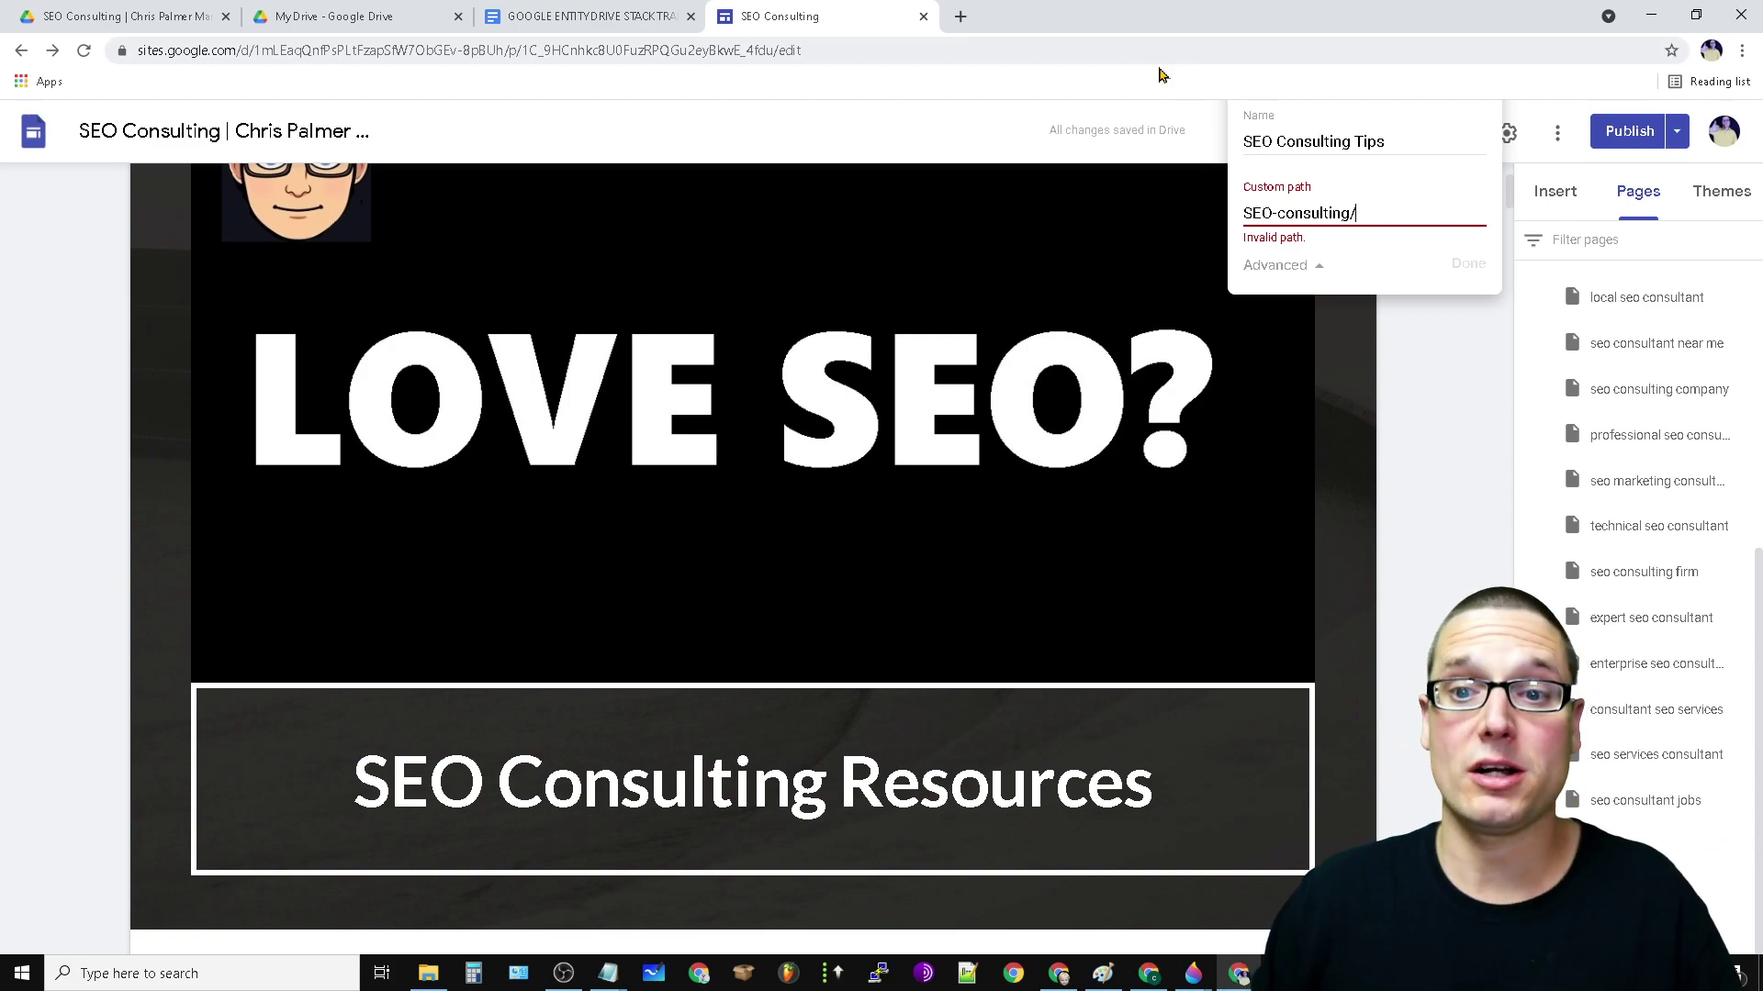
left_click(1475, 437)
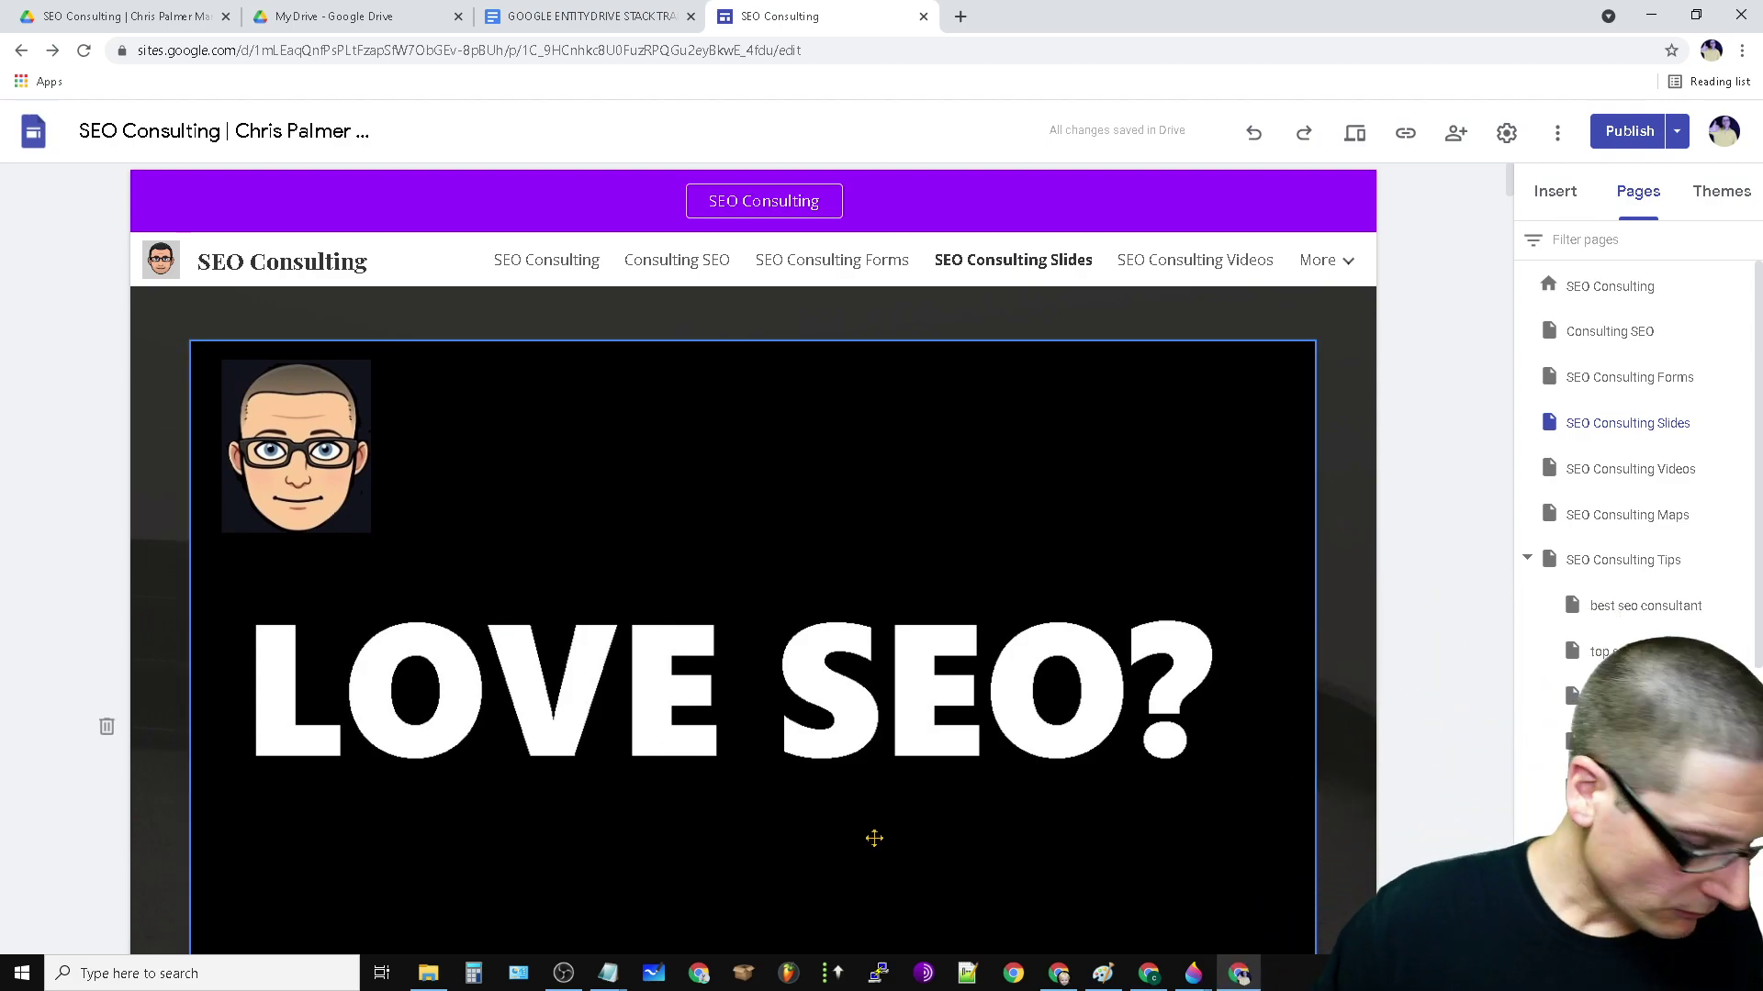
scroll(1009, 697, "down", 3)
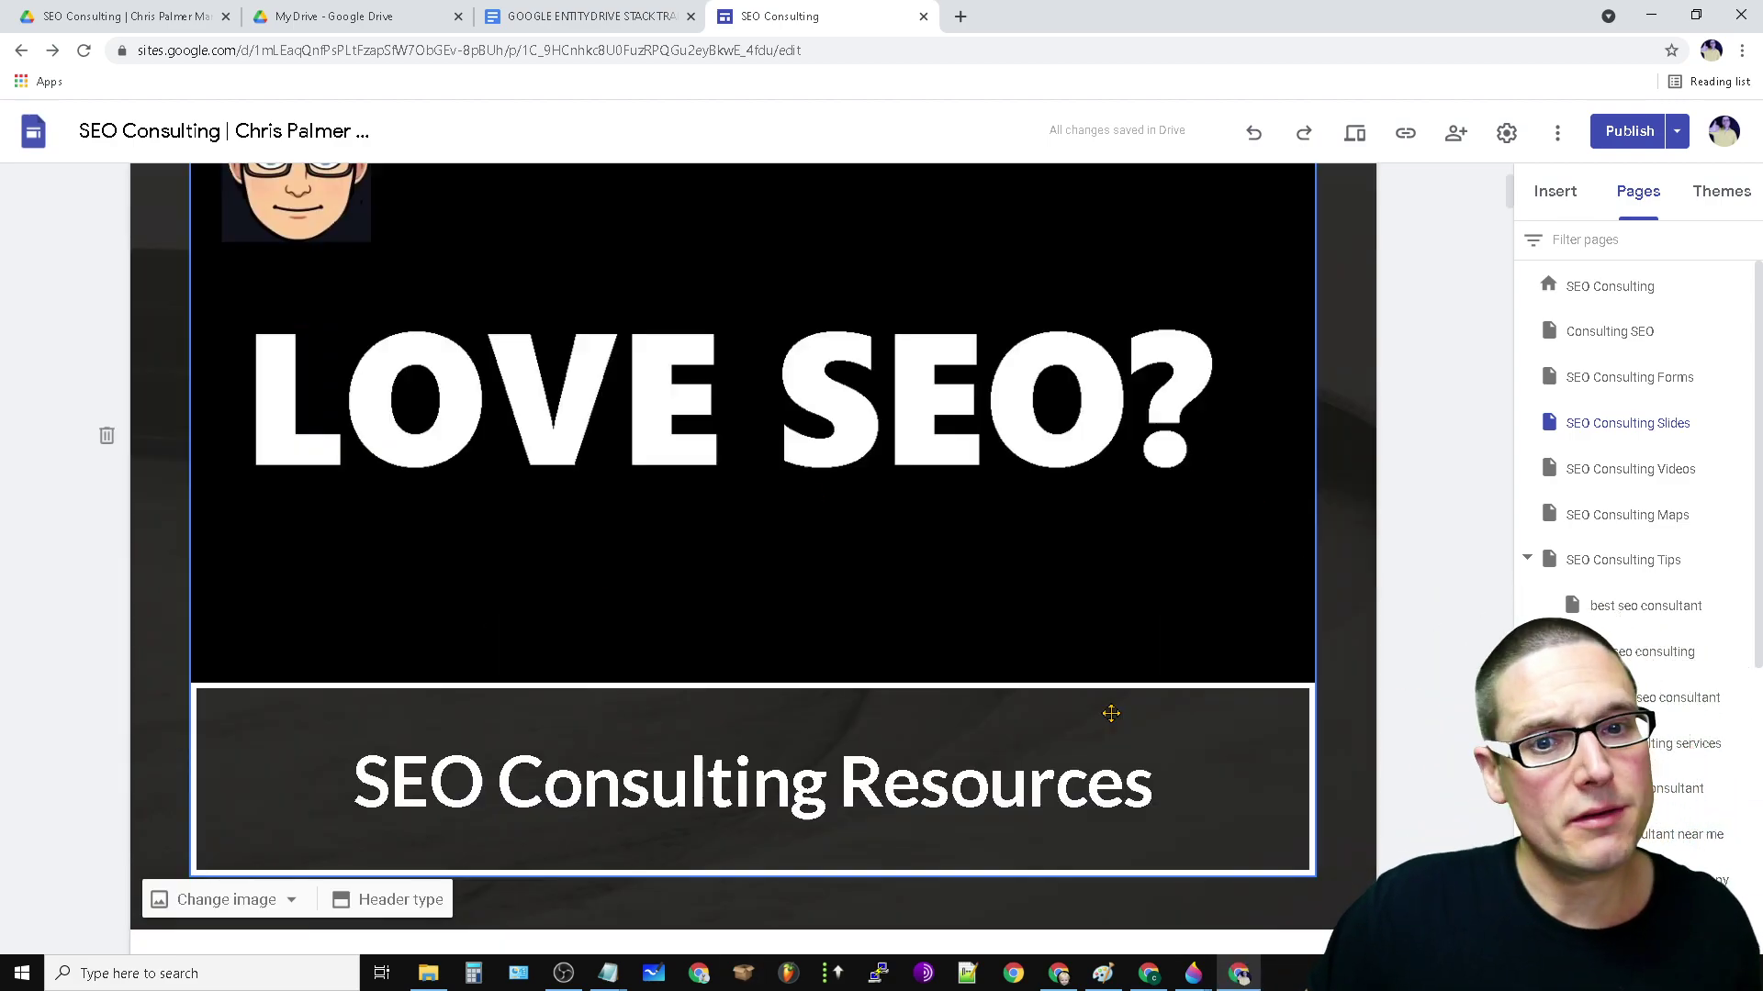
scroll(426, 347, "up", 3)
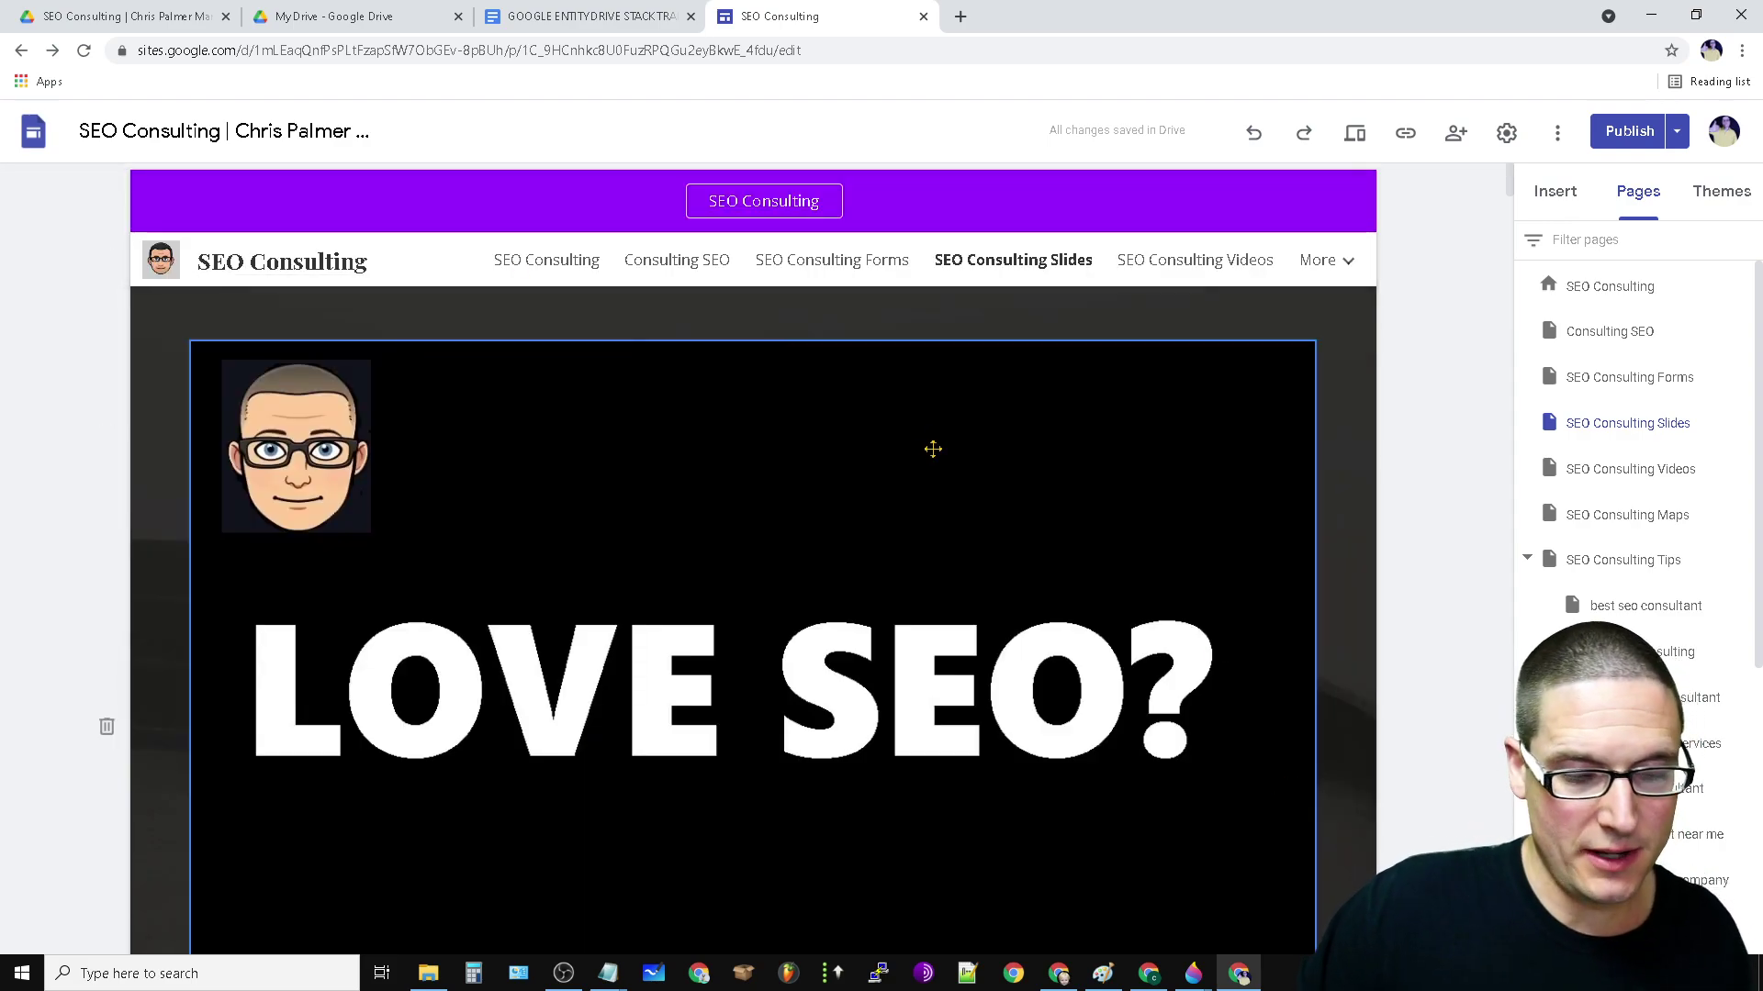
scroll(719, 637, "down", 5)
scroll(681, 643, "up", 5)
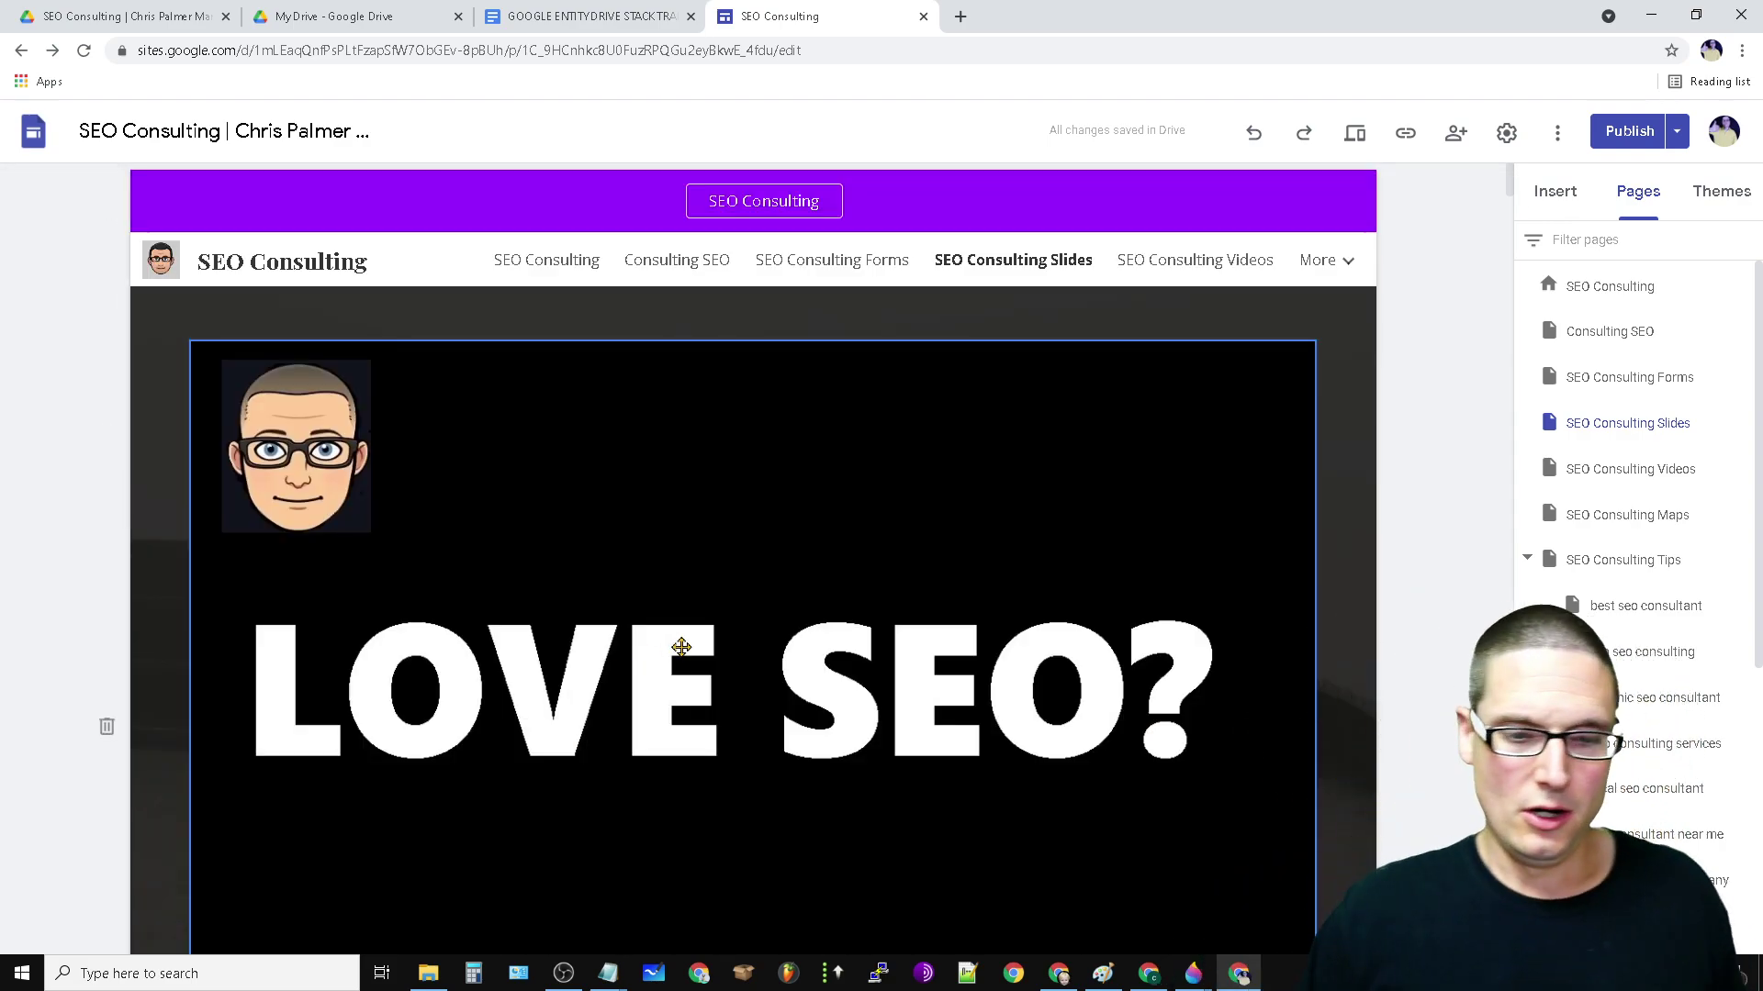
scroll(728, 568, "down", 5)
scroll(916, 680, "up", 5)
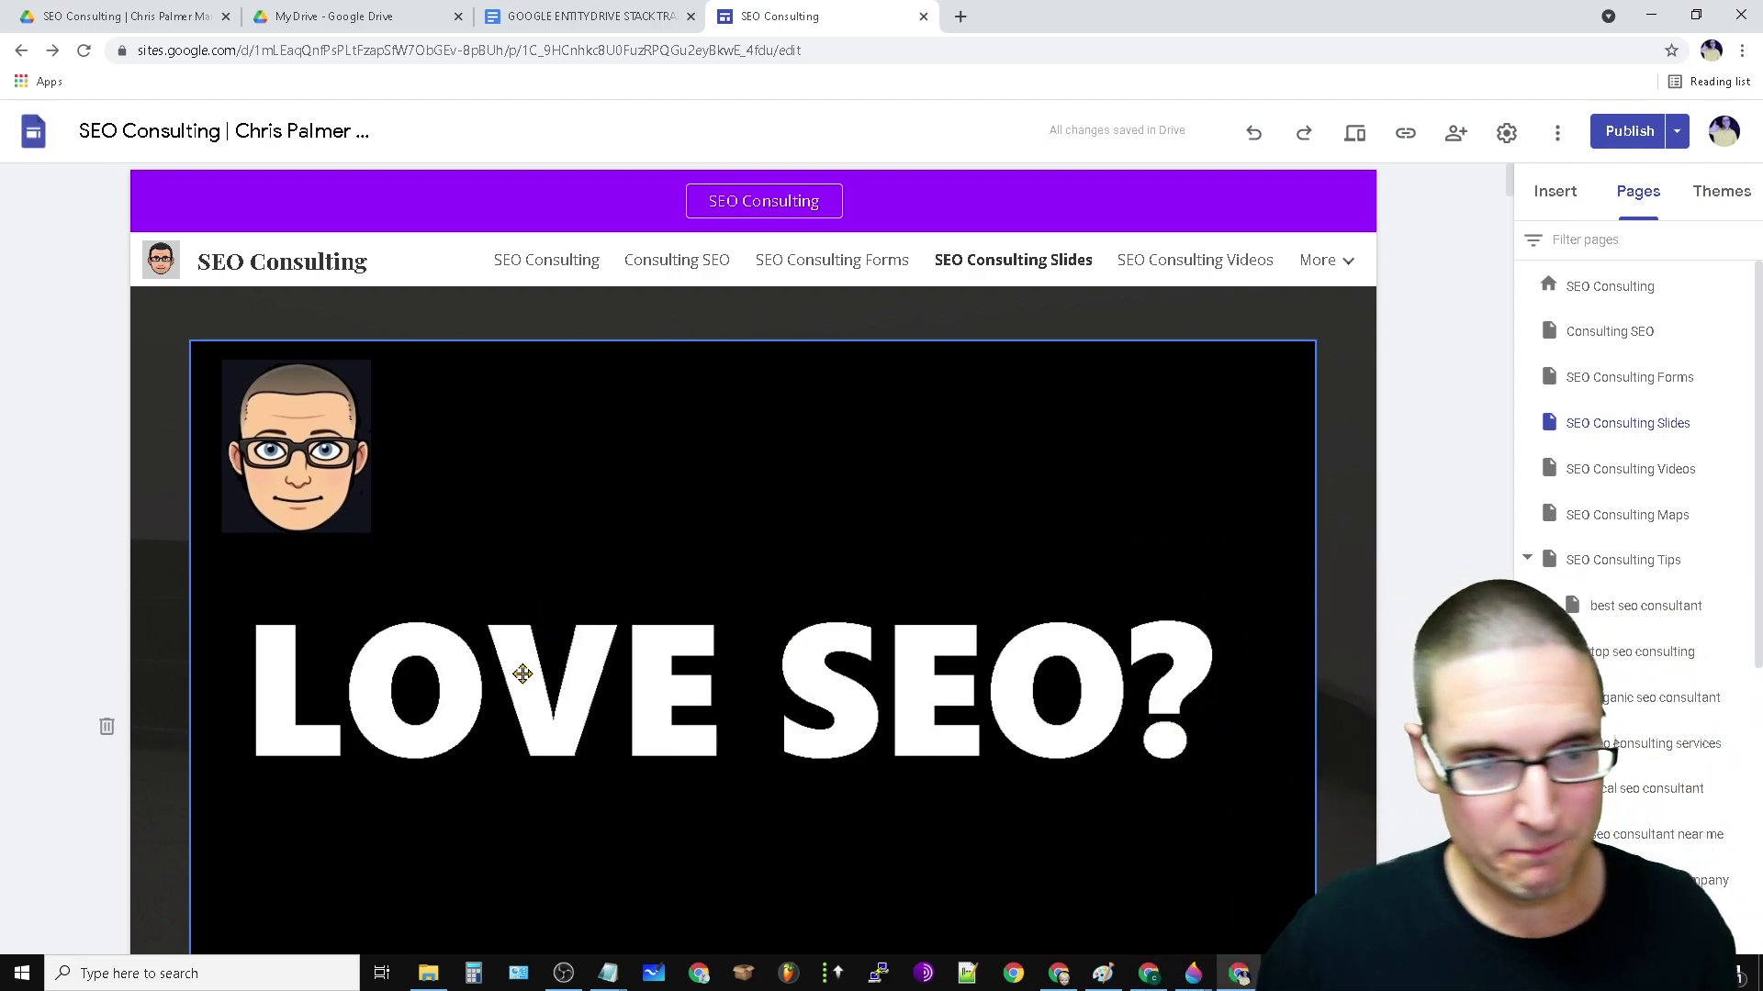
scroll(569, 626, "down", 3)
scroll(568, 626, "up", 3)
scroll(680, 617, "down", 5)
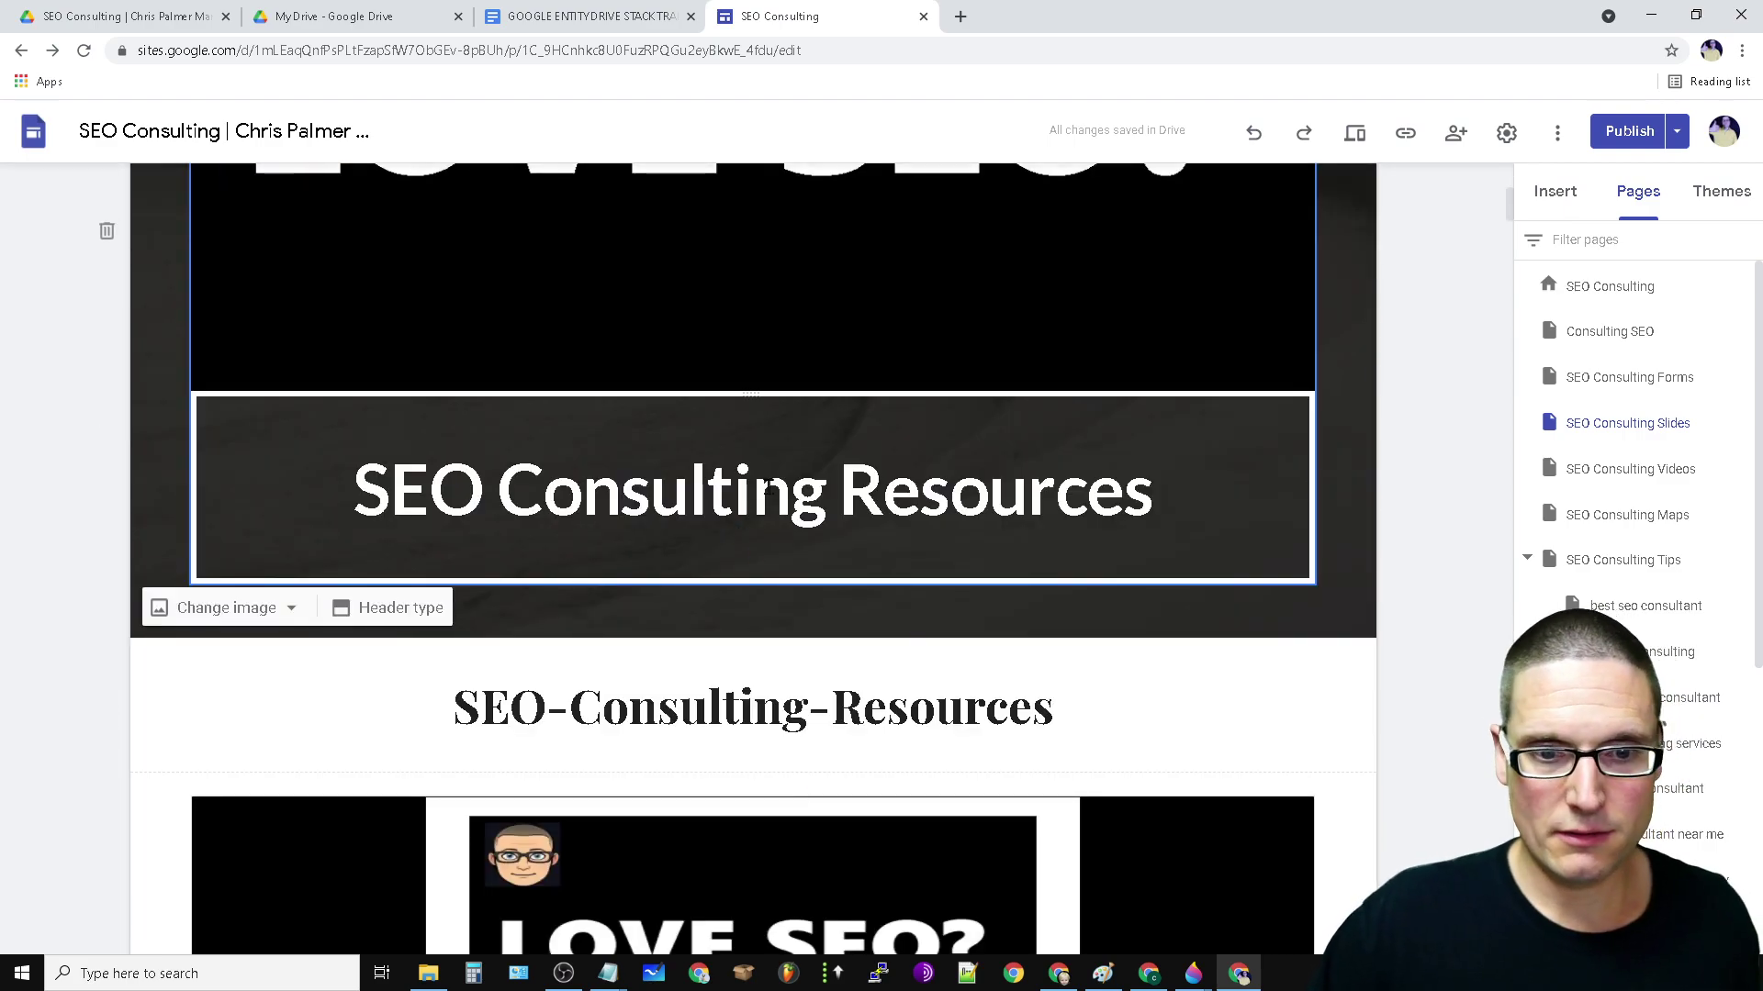
left_click(759, 491)
left_click(769, 734)
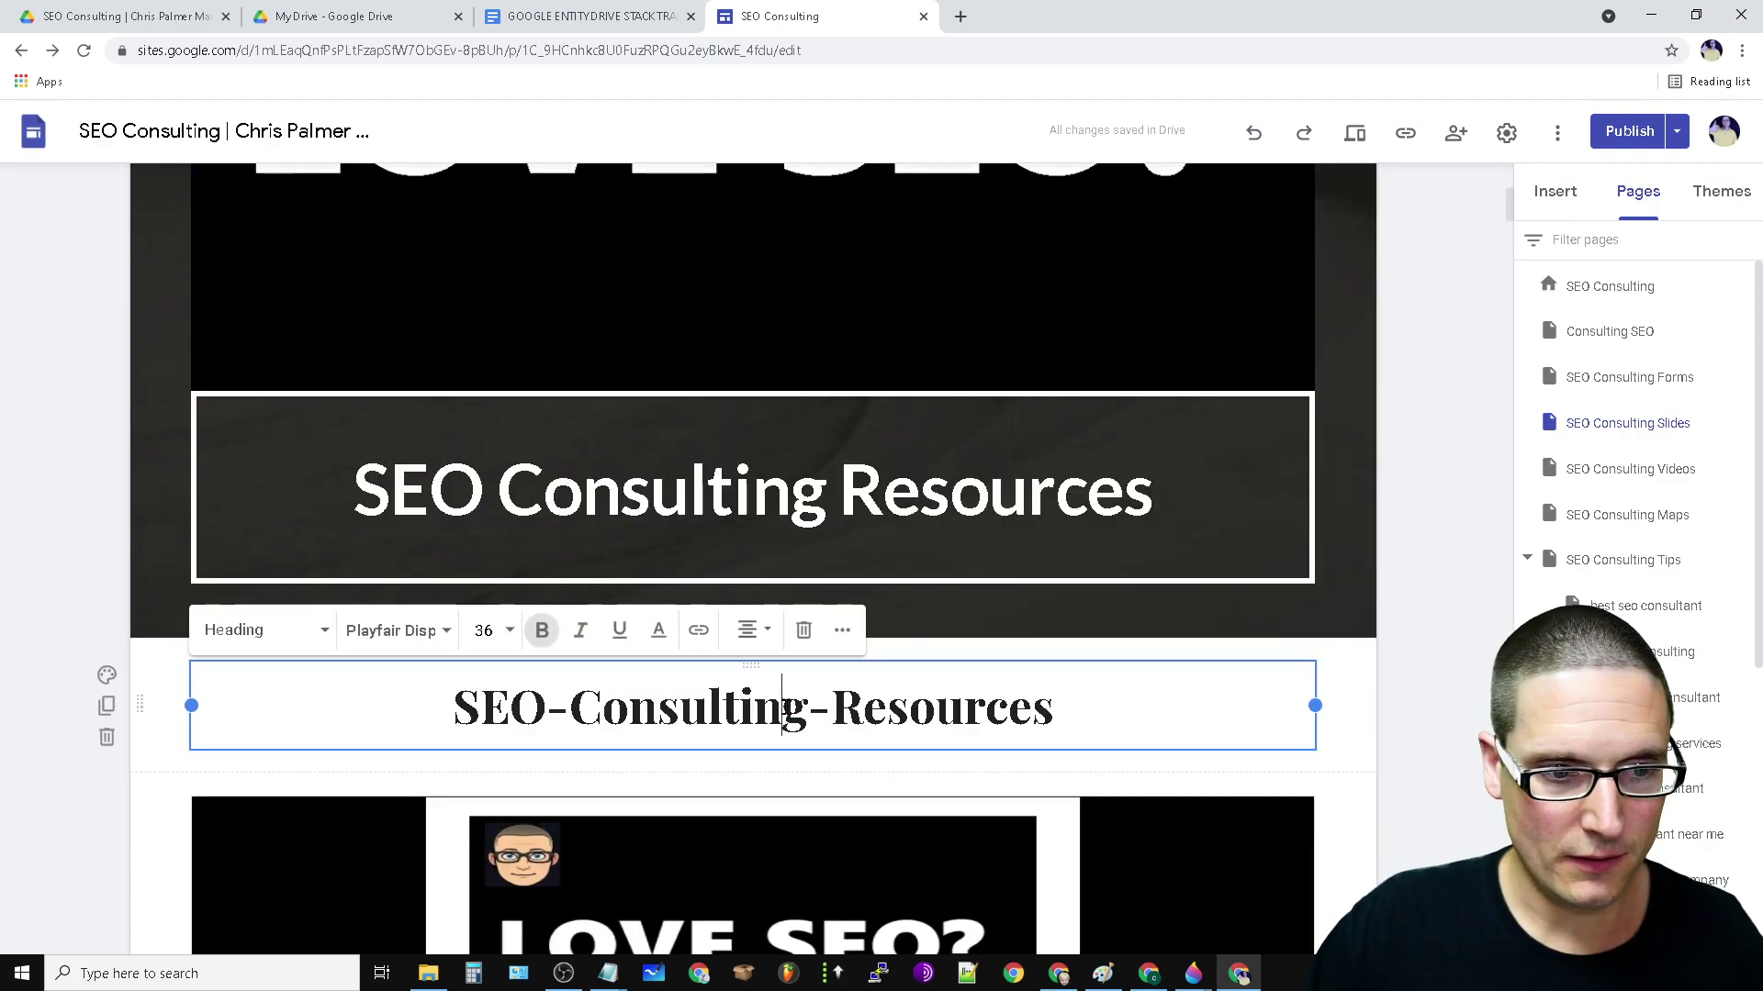
scroll(964, 740, "down", 6)
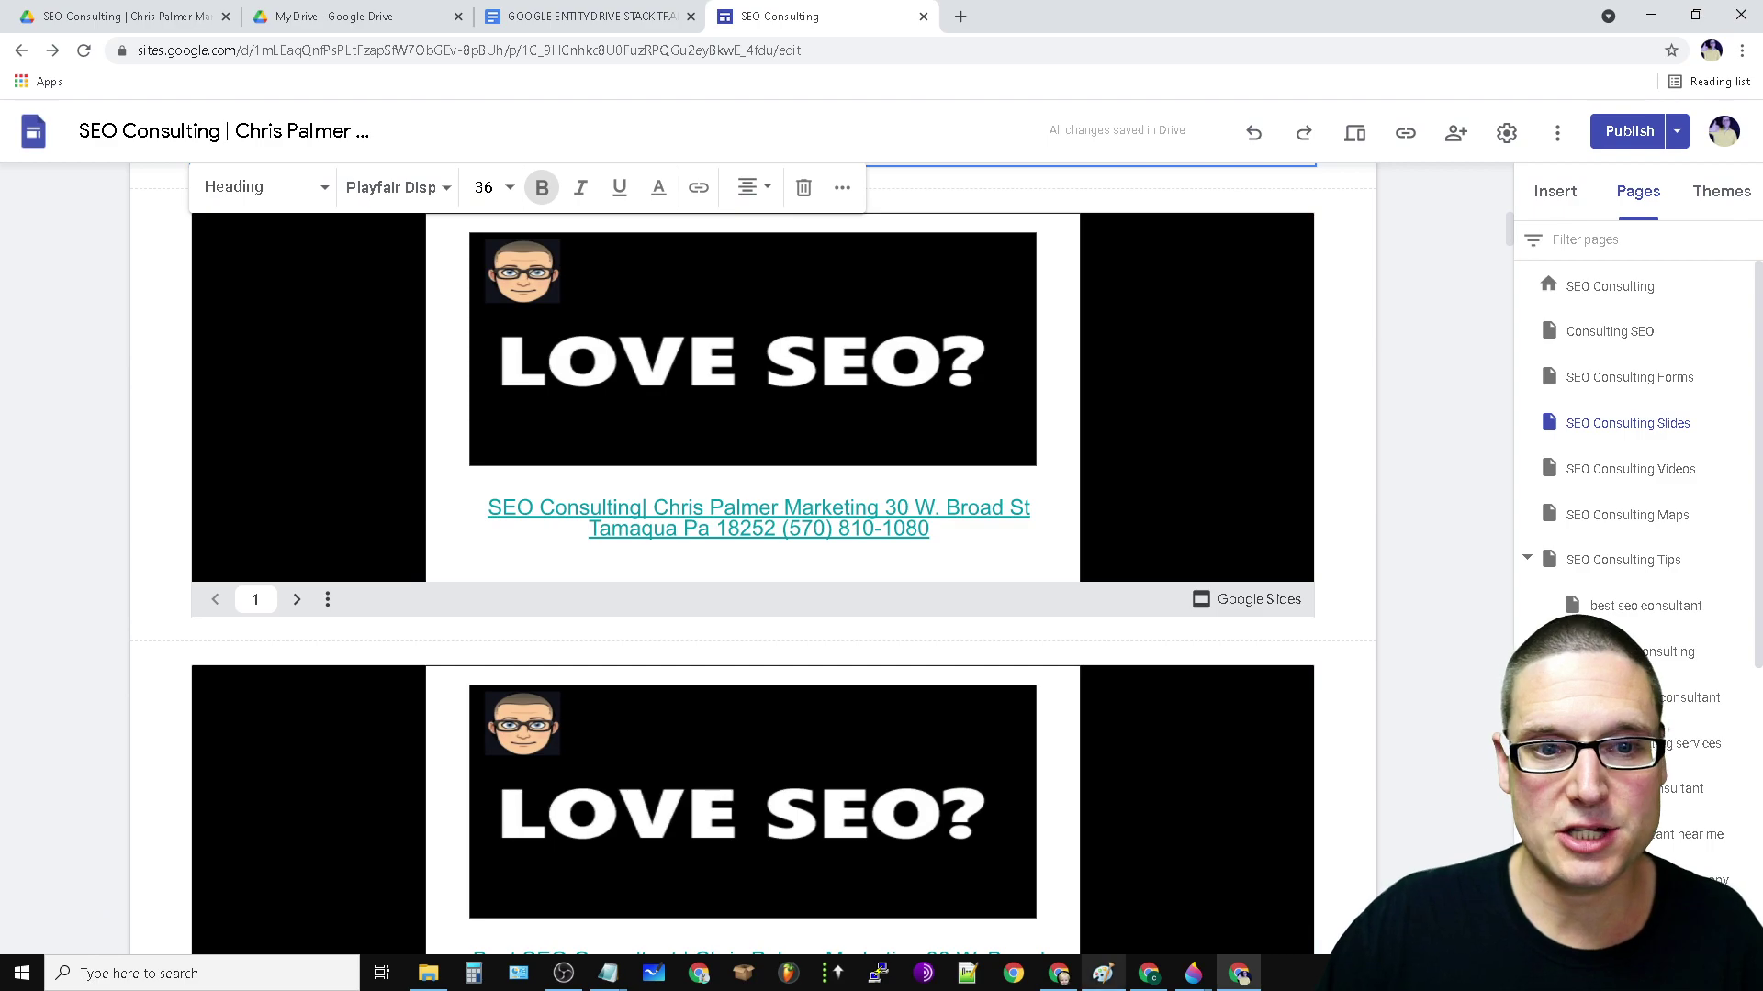
left_click(1193, 550)
left_click(1153, 771)
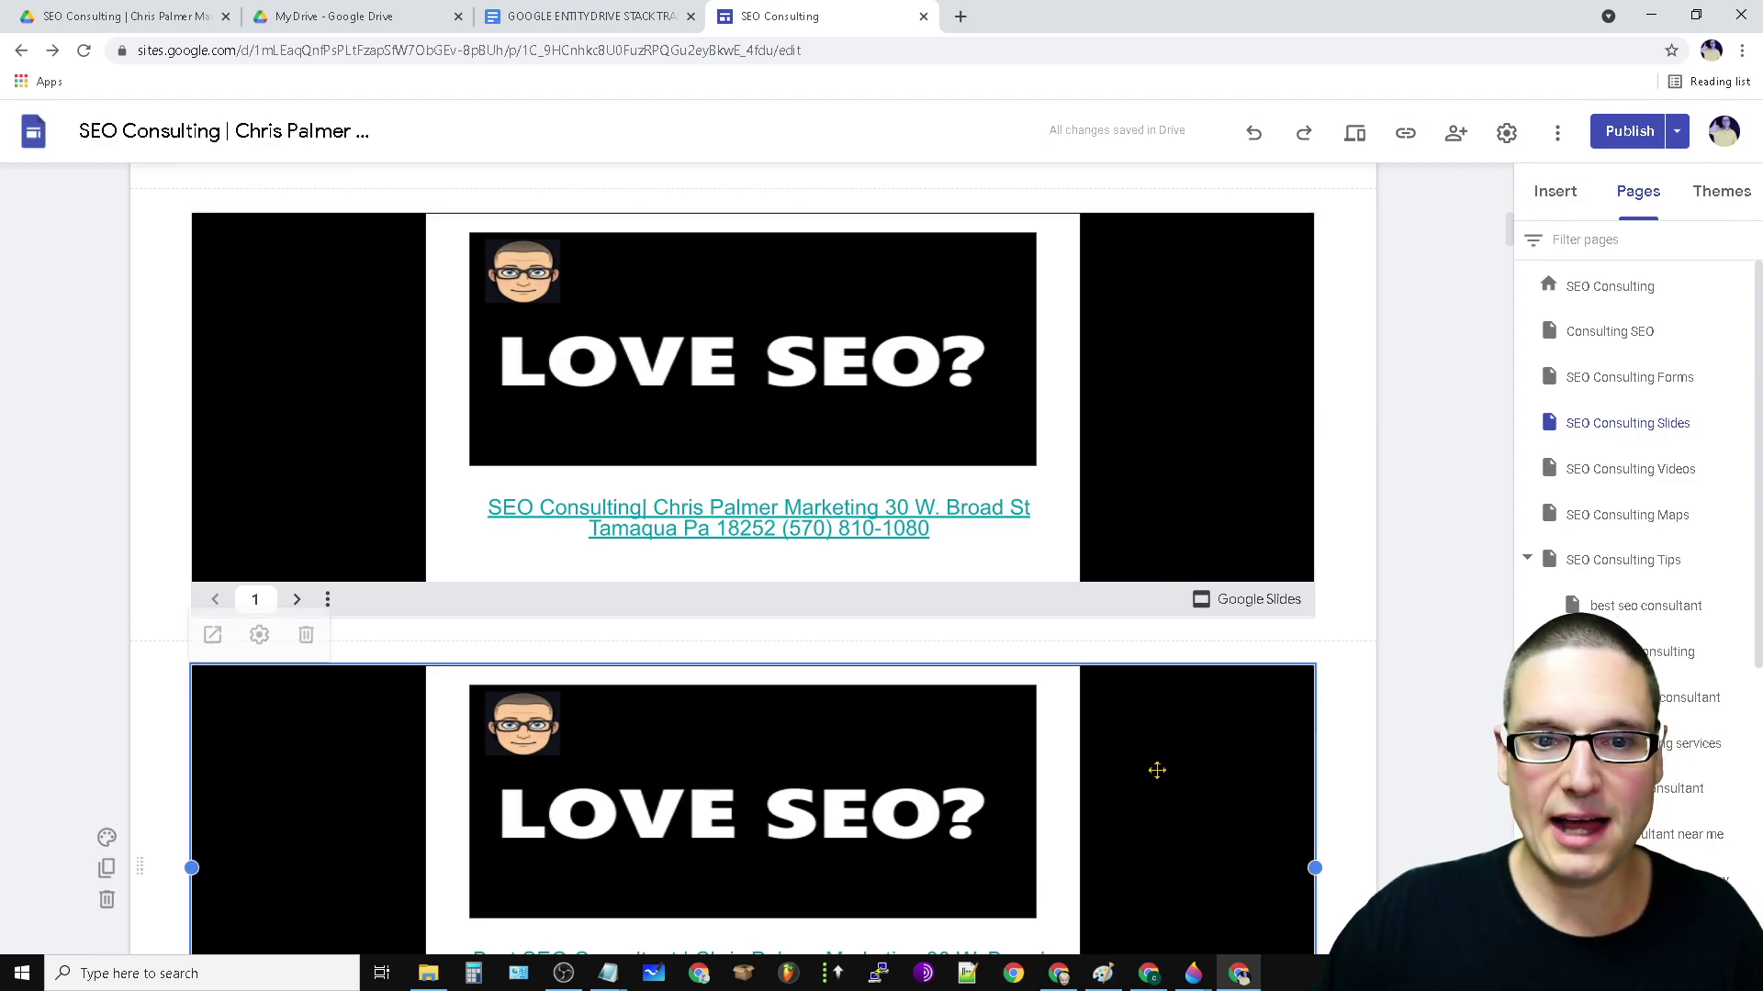
scroll(1102, 551, "down", 6)
left_click(1195, 636)
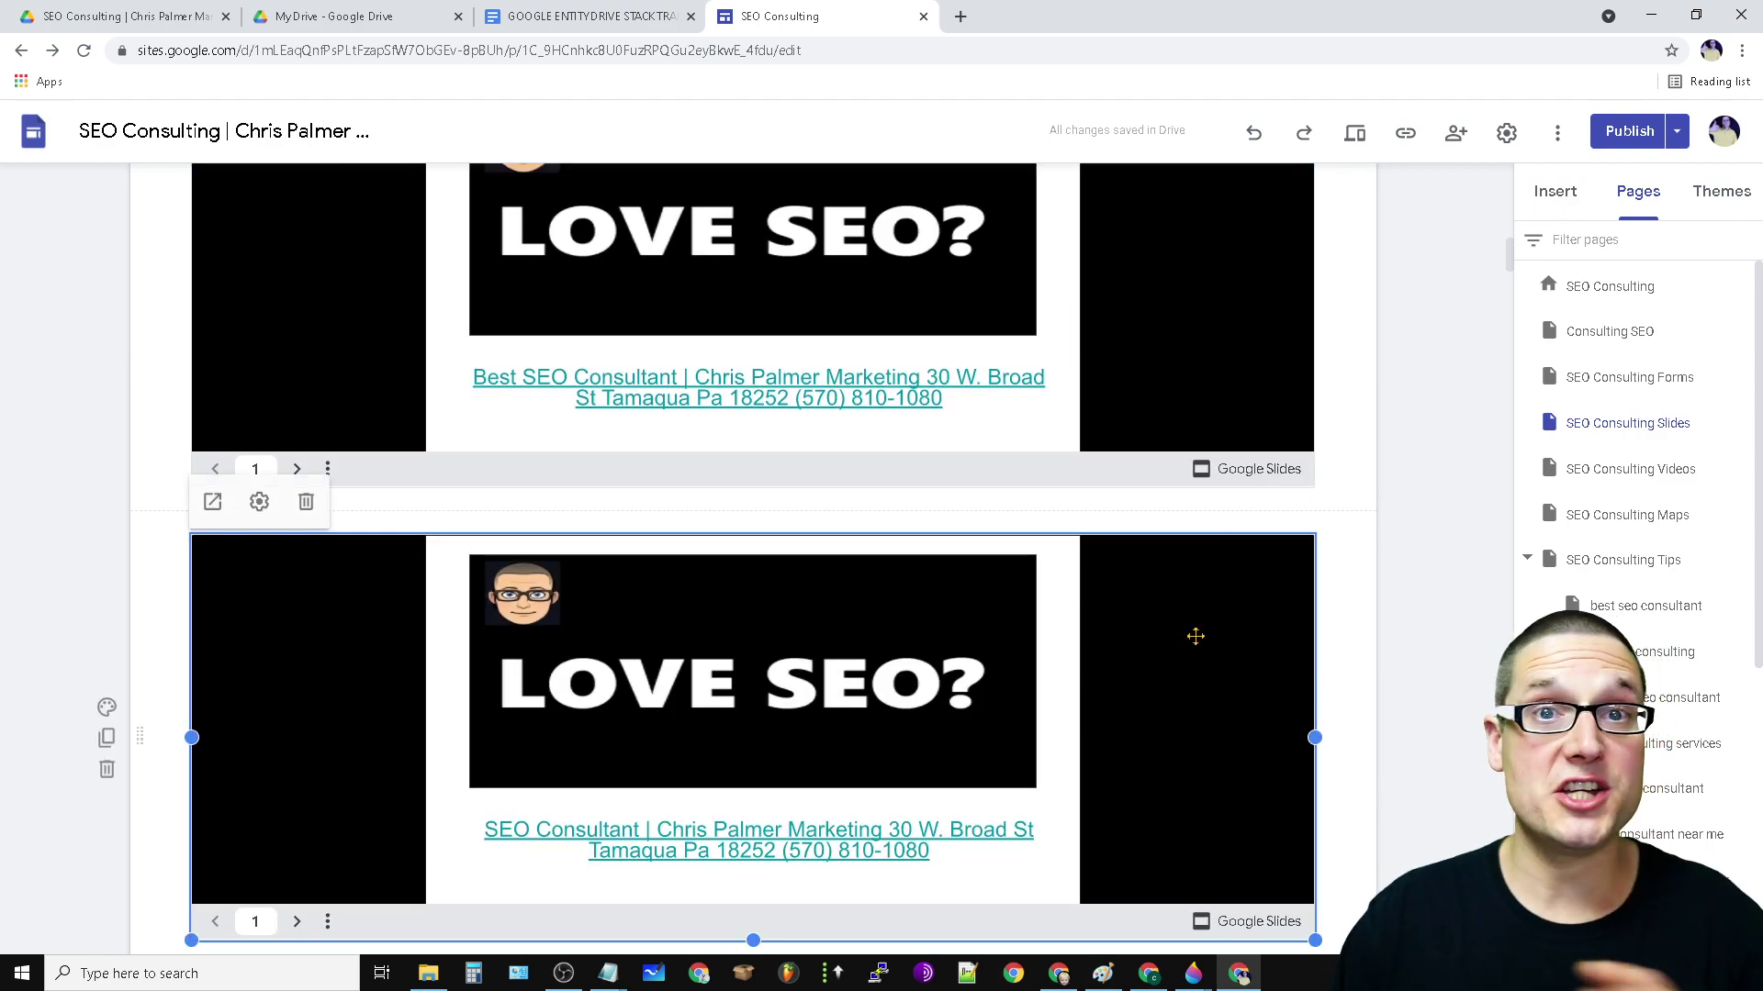
scroll(1142, 620, "down", 3)
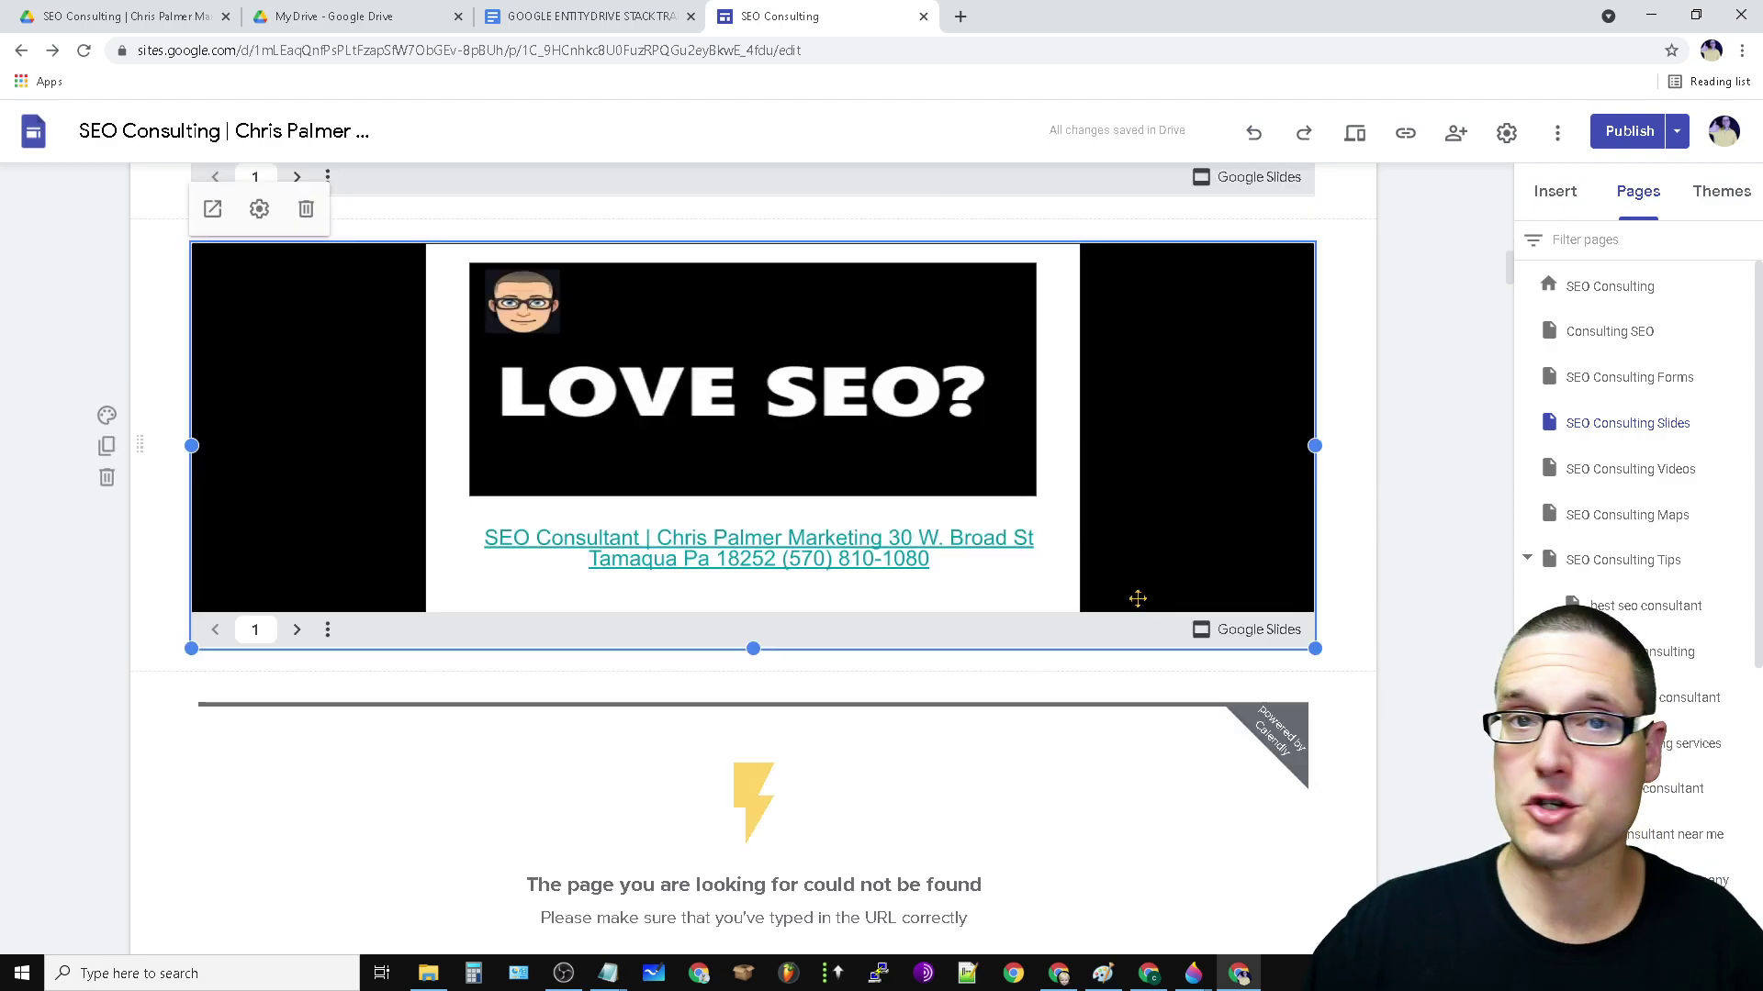
scroll(972, 814, "down", 6)
scroll(1031, 701, "up", 3)
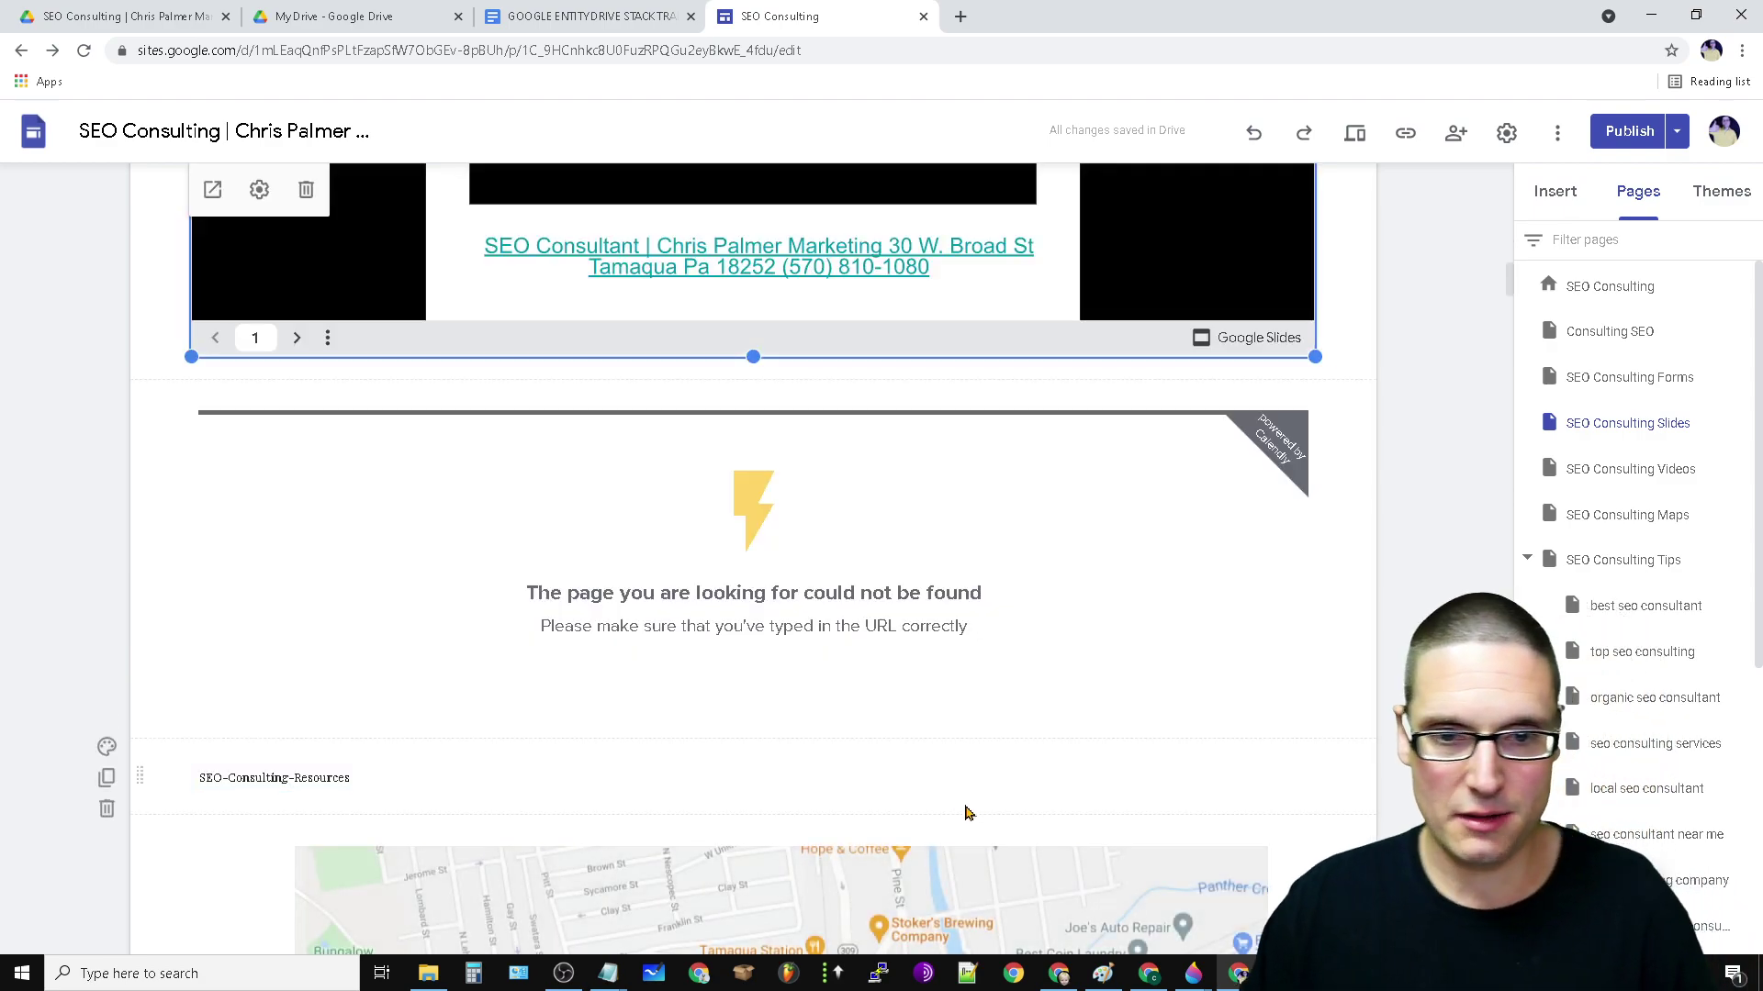
left_click(1078, 695)
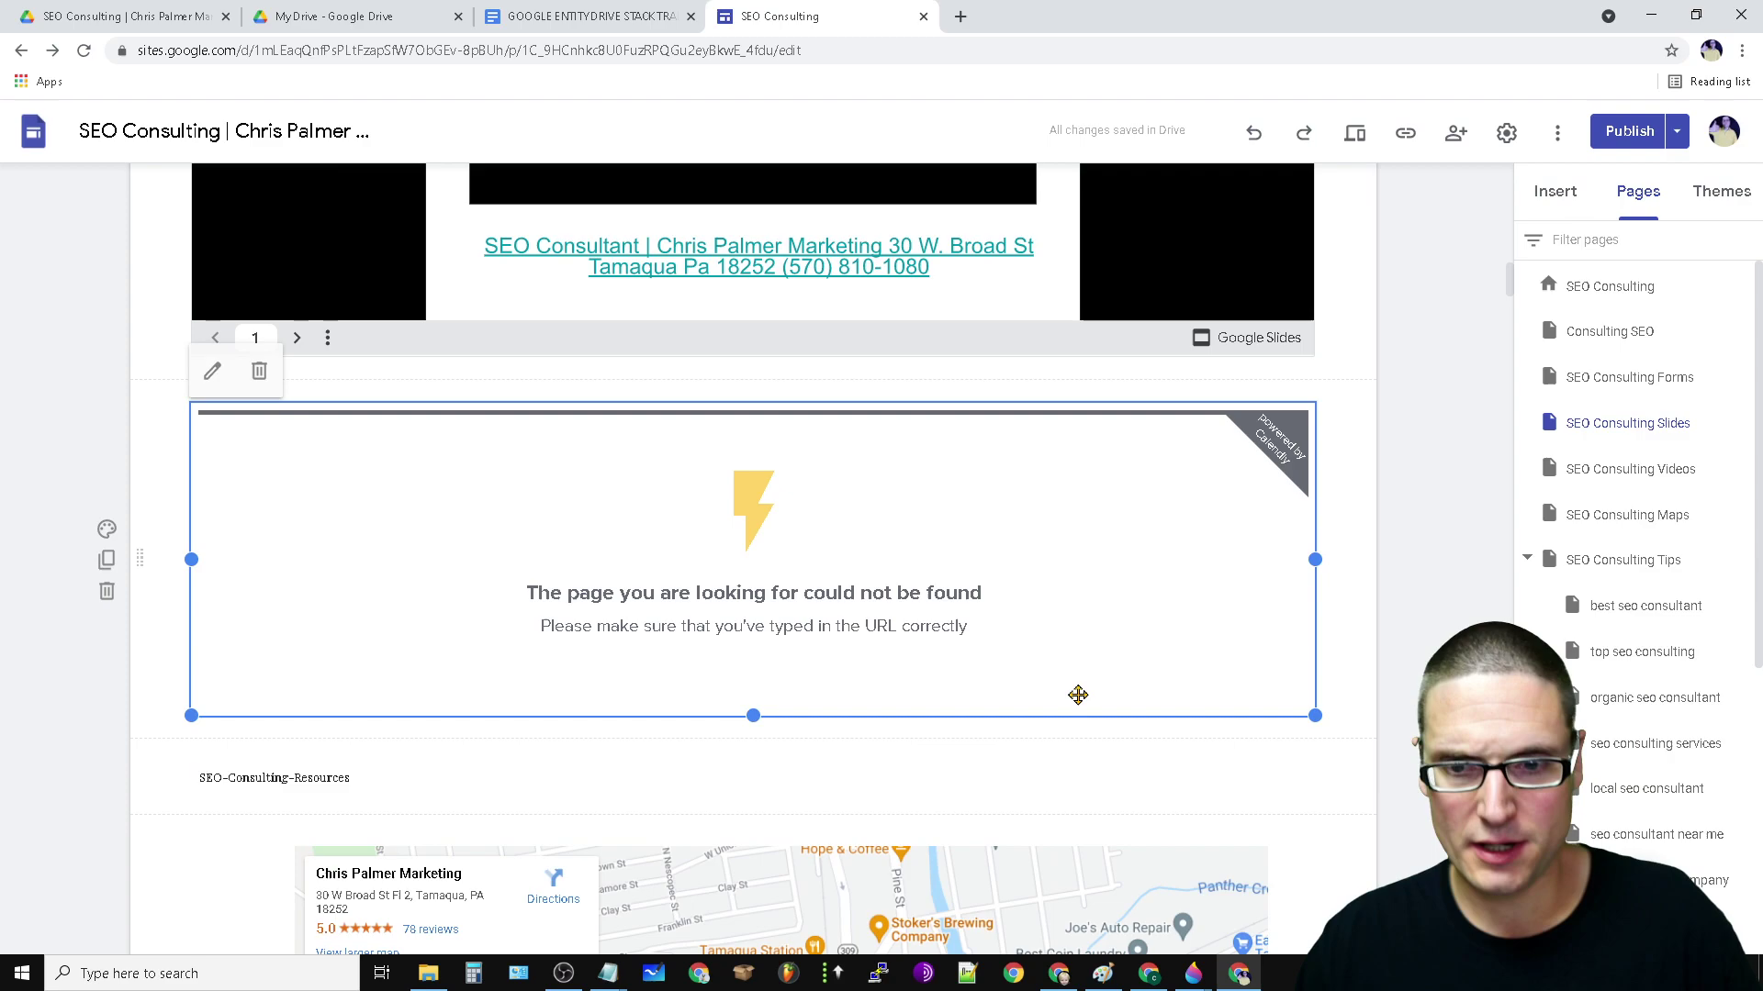
left_click(212, 370)
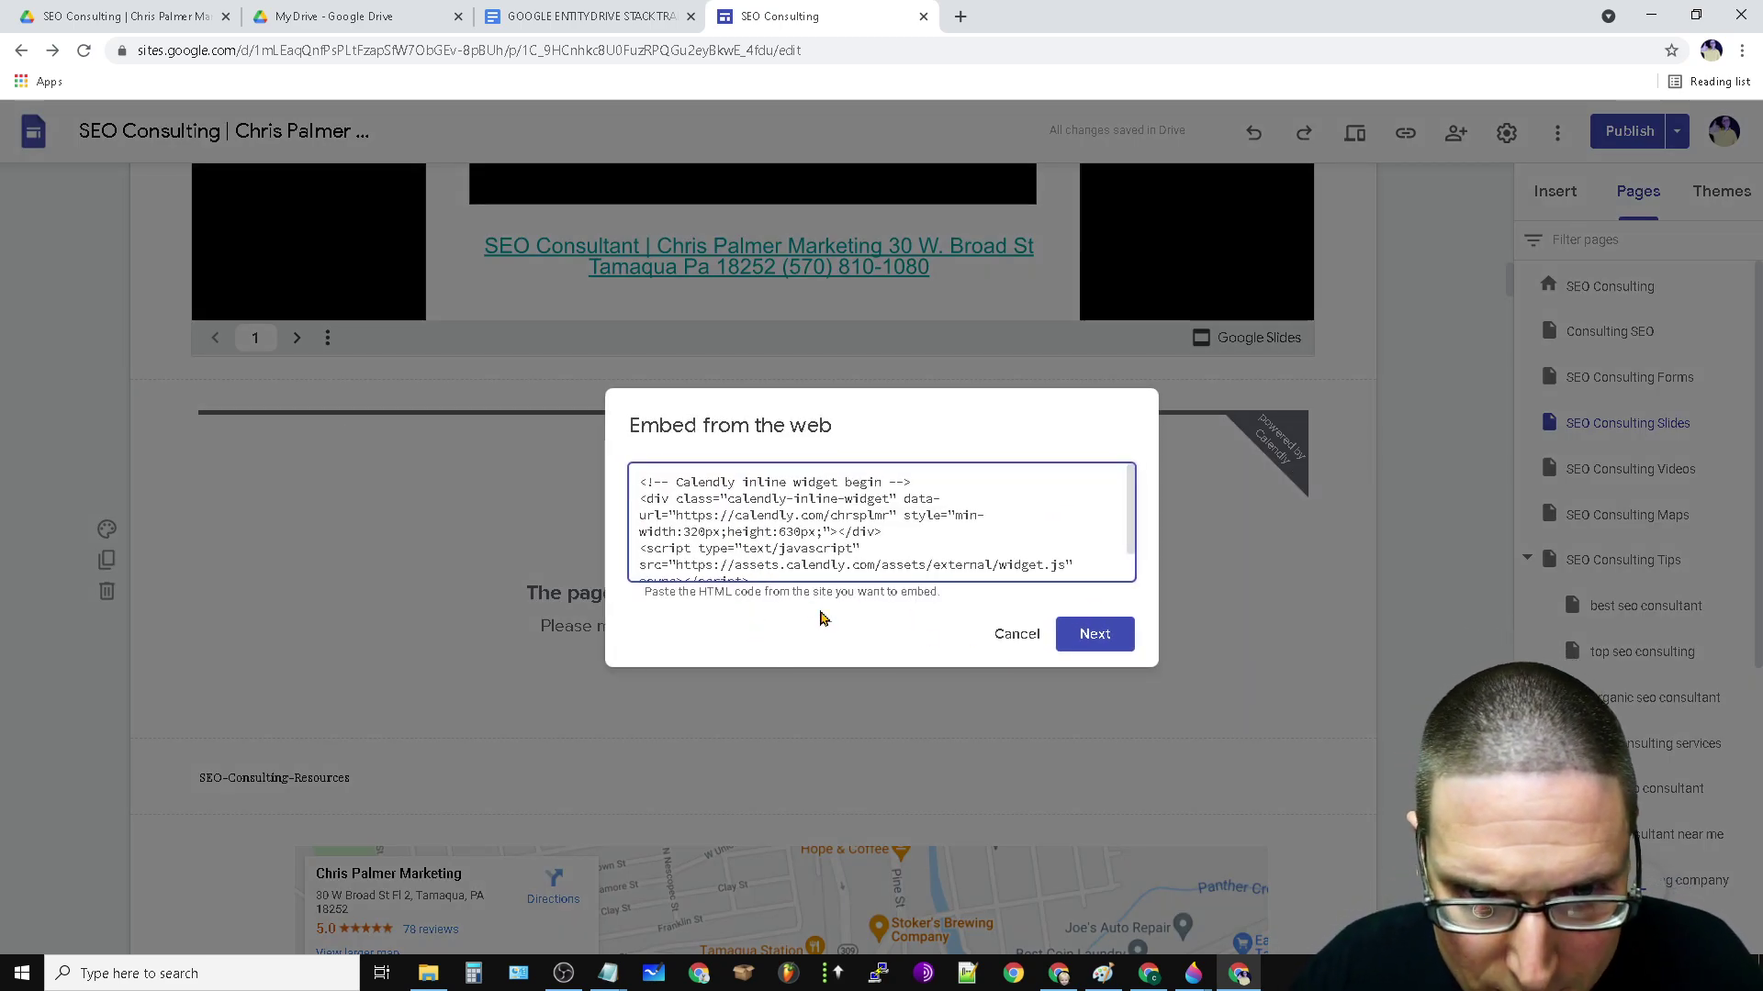
scroll(1019, 546, "down", 1)
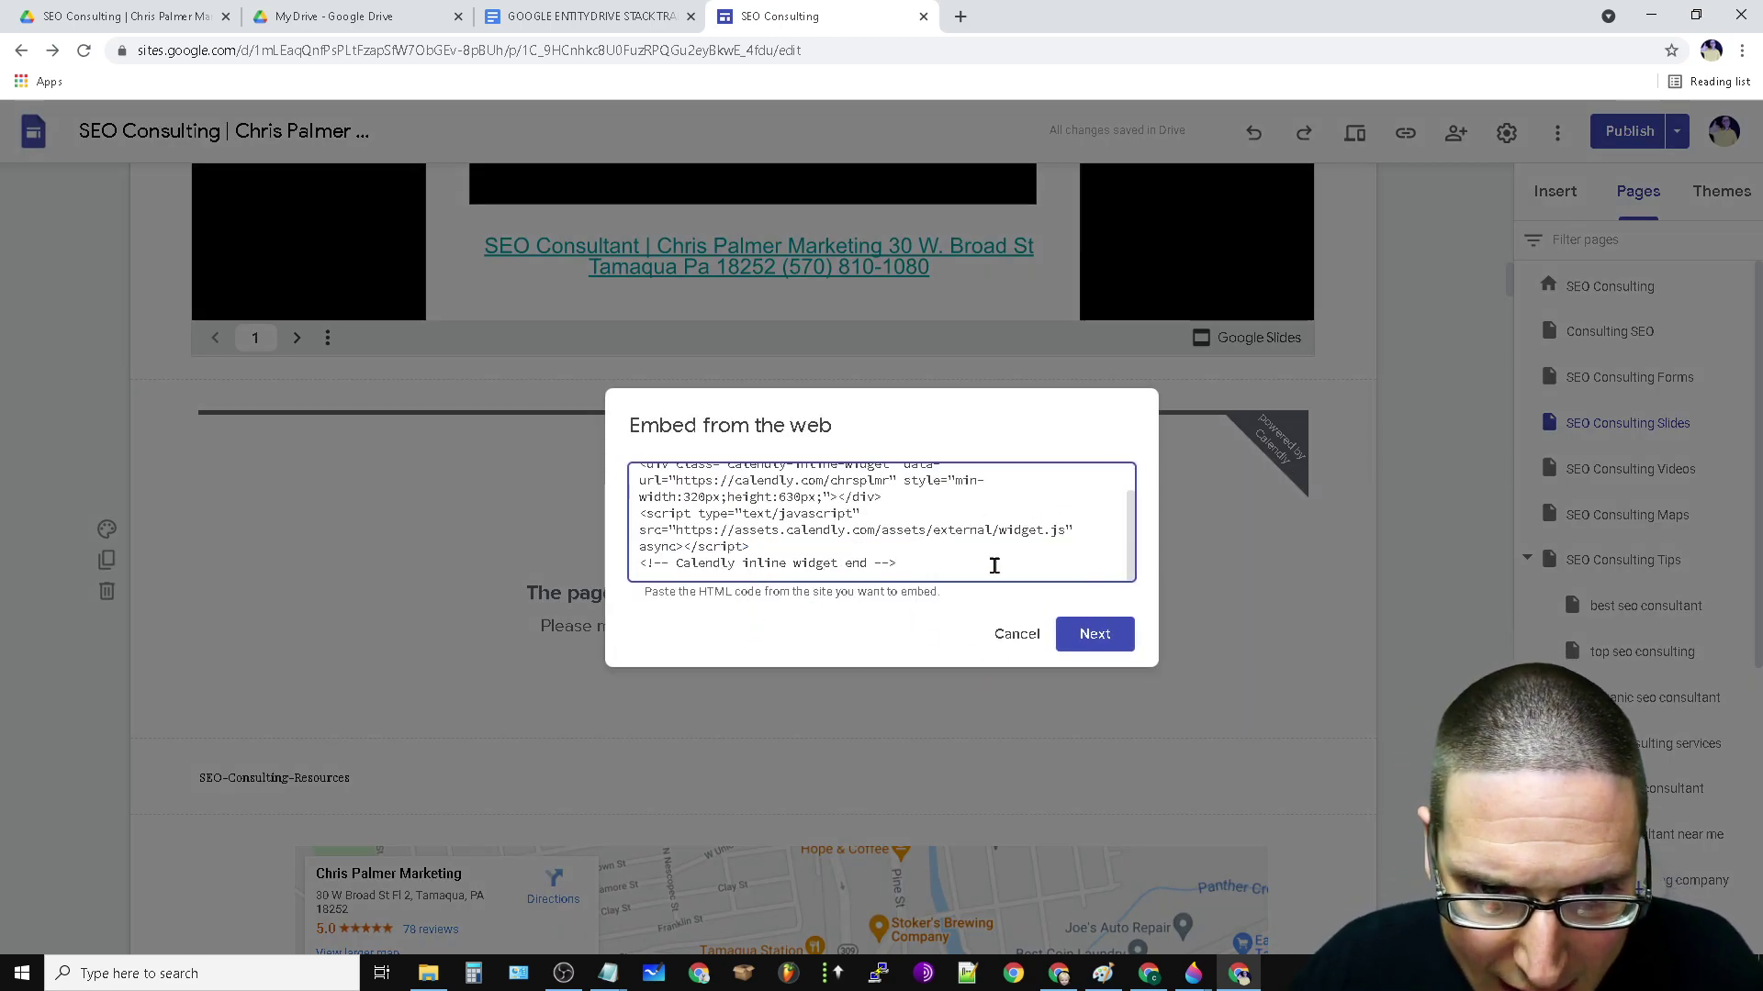
left_click(1014, 635)
scroll(1026, 599, "down", 6)
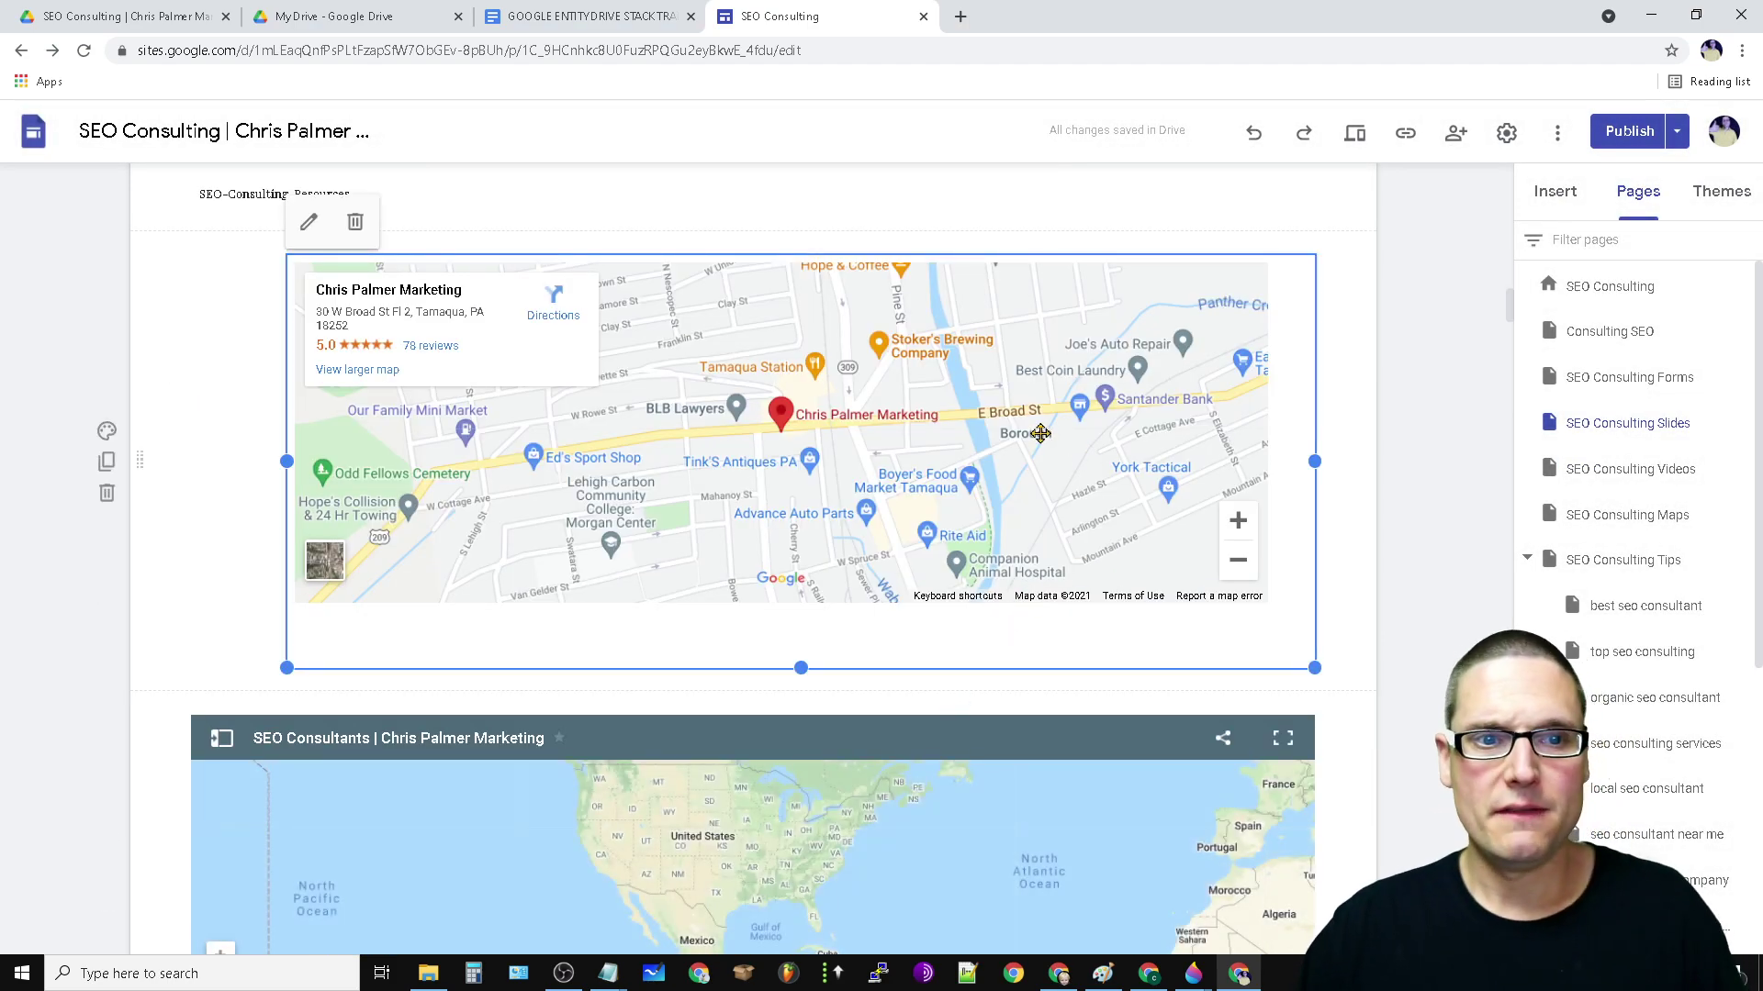
left_click(456, 191)
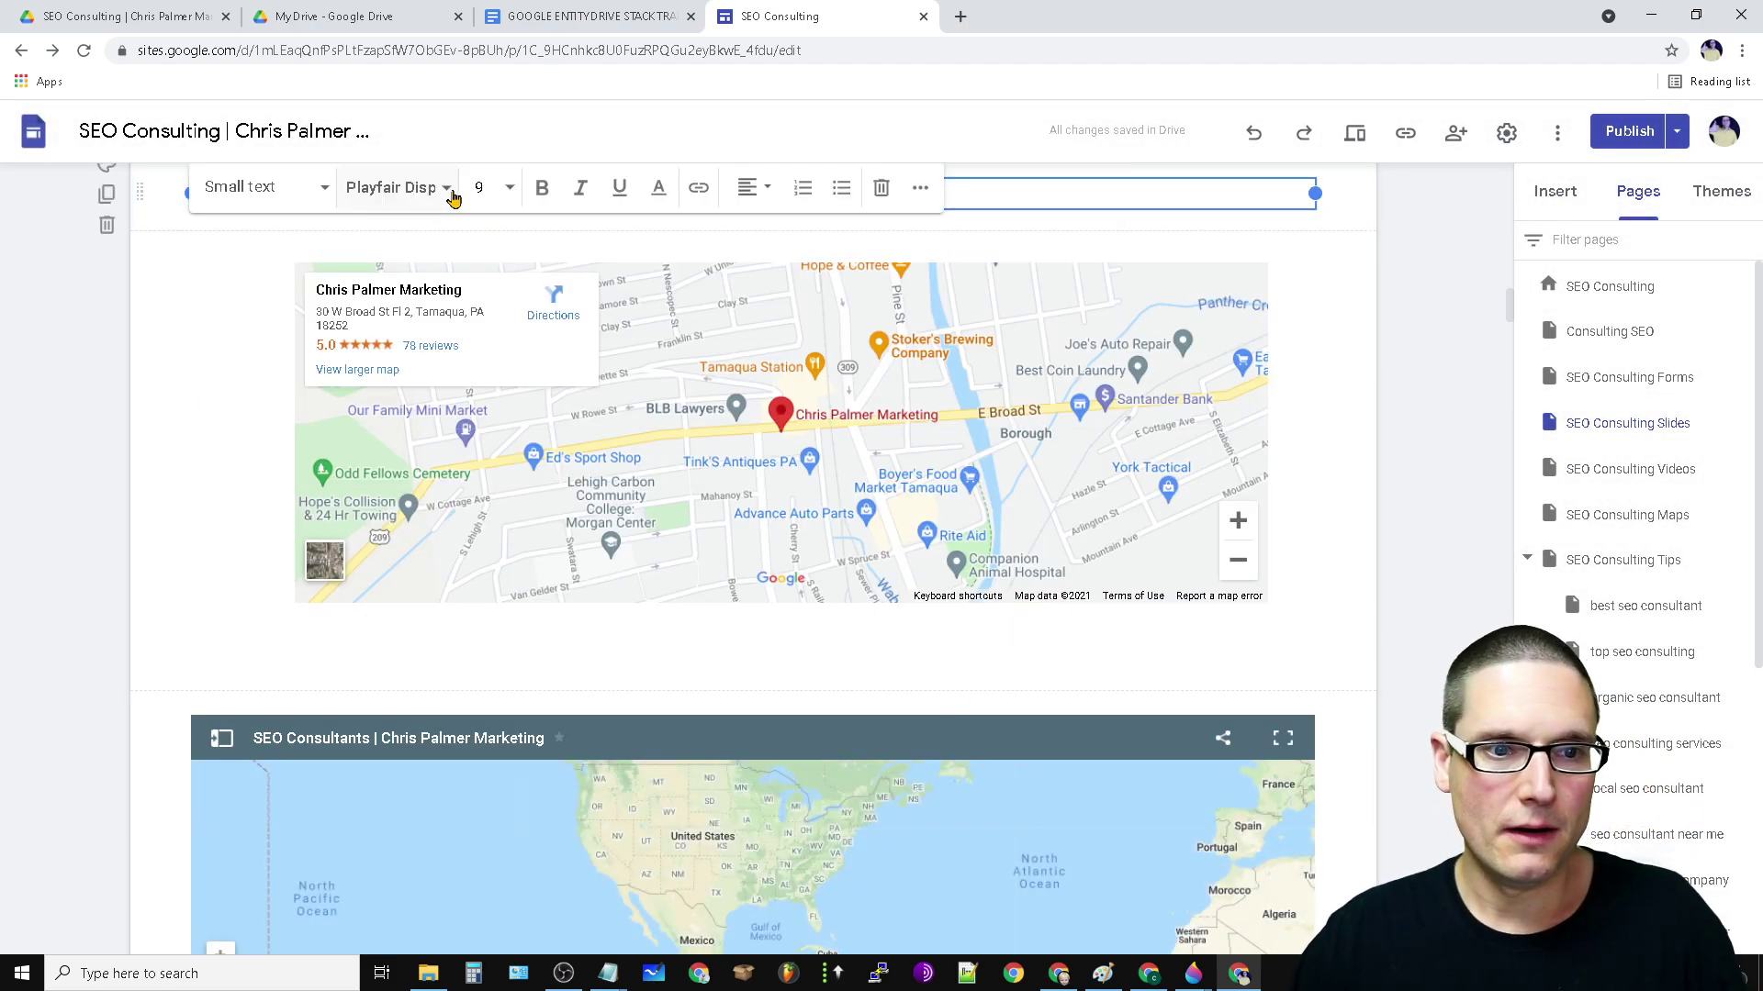
left_click(203, 303)
left_click(378, 190)
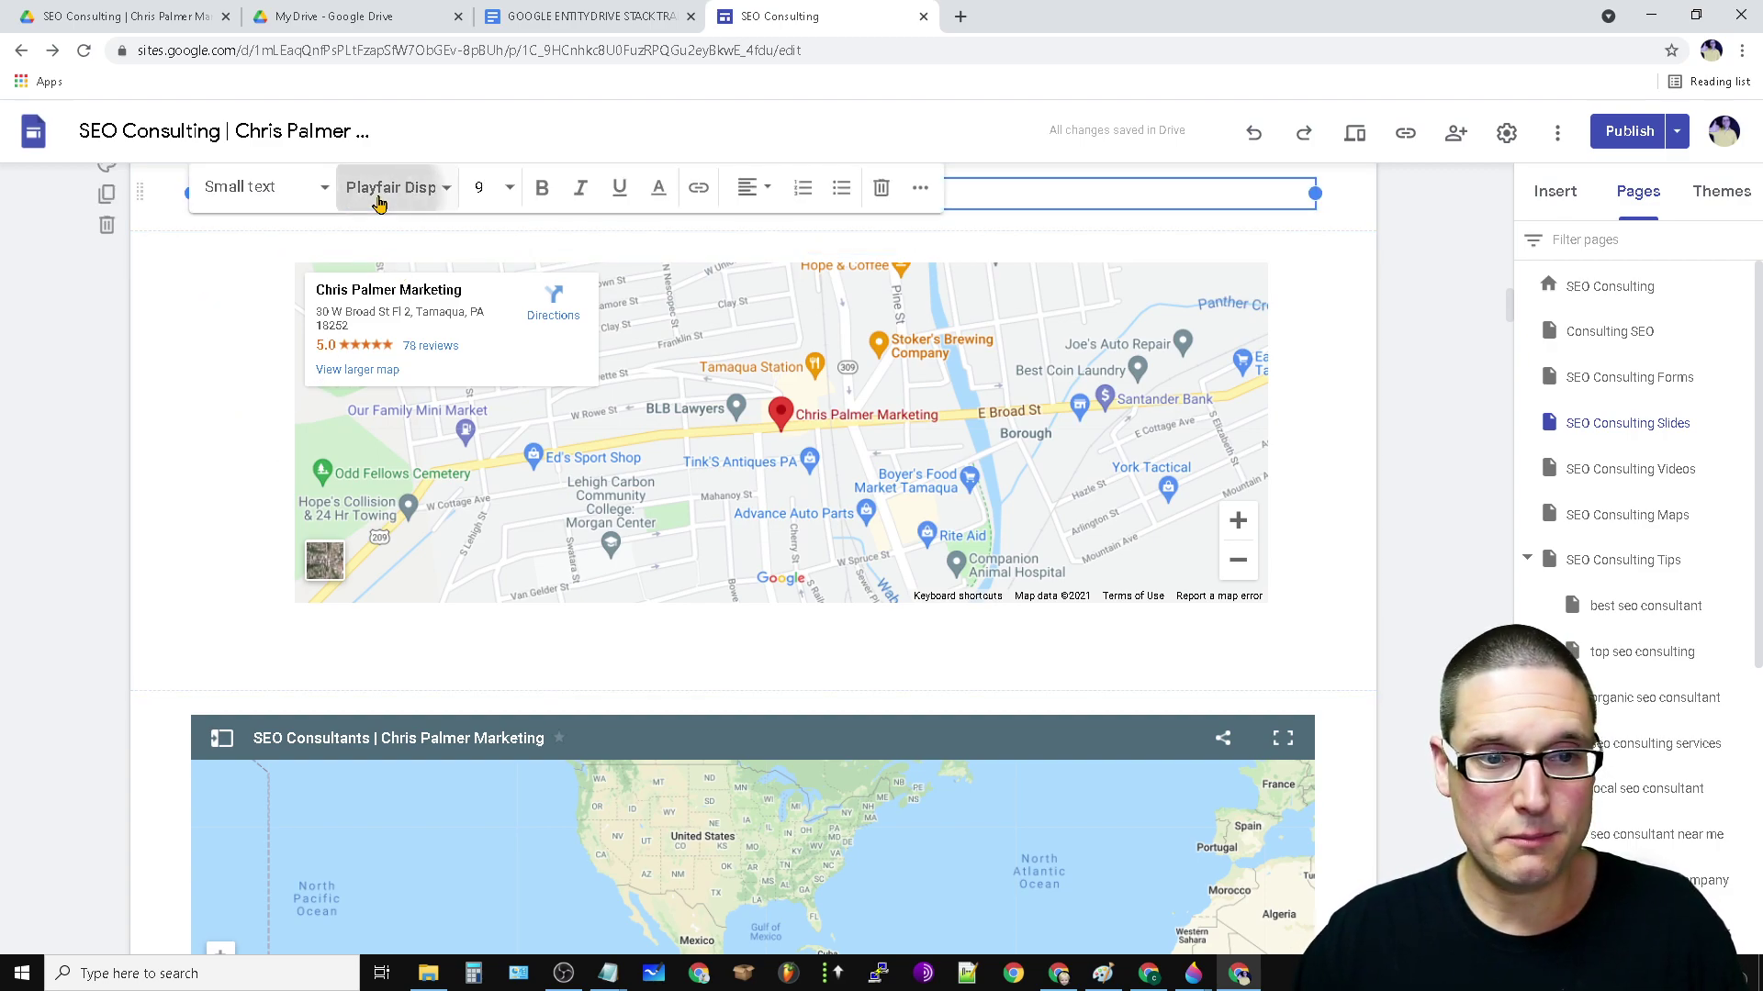
left_click(393, 188)
key("Escape")
left_click(519, 361)
scroll(520, 414, "down", 3)
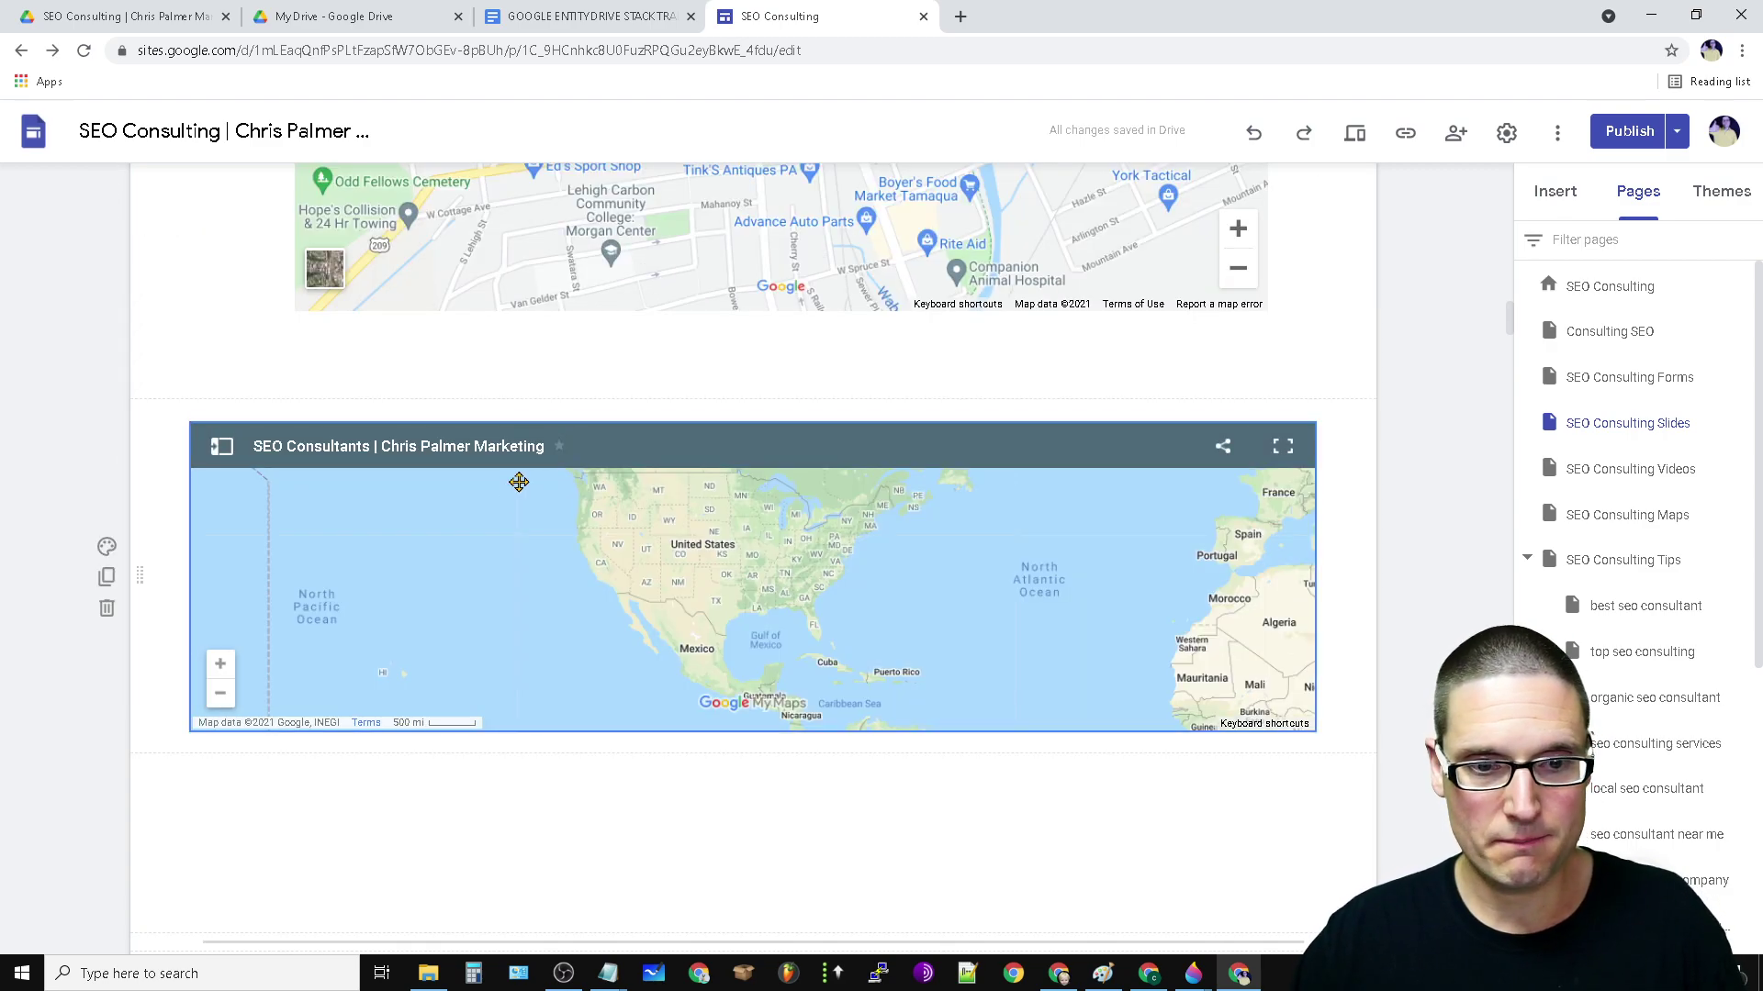
scroll(761, 670, "down", 3)
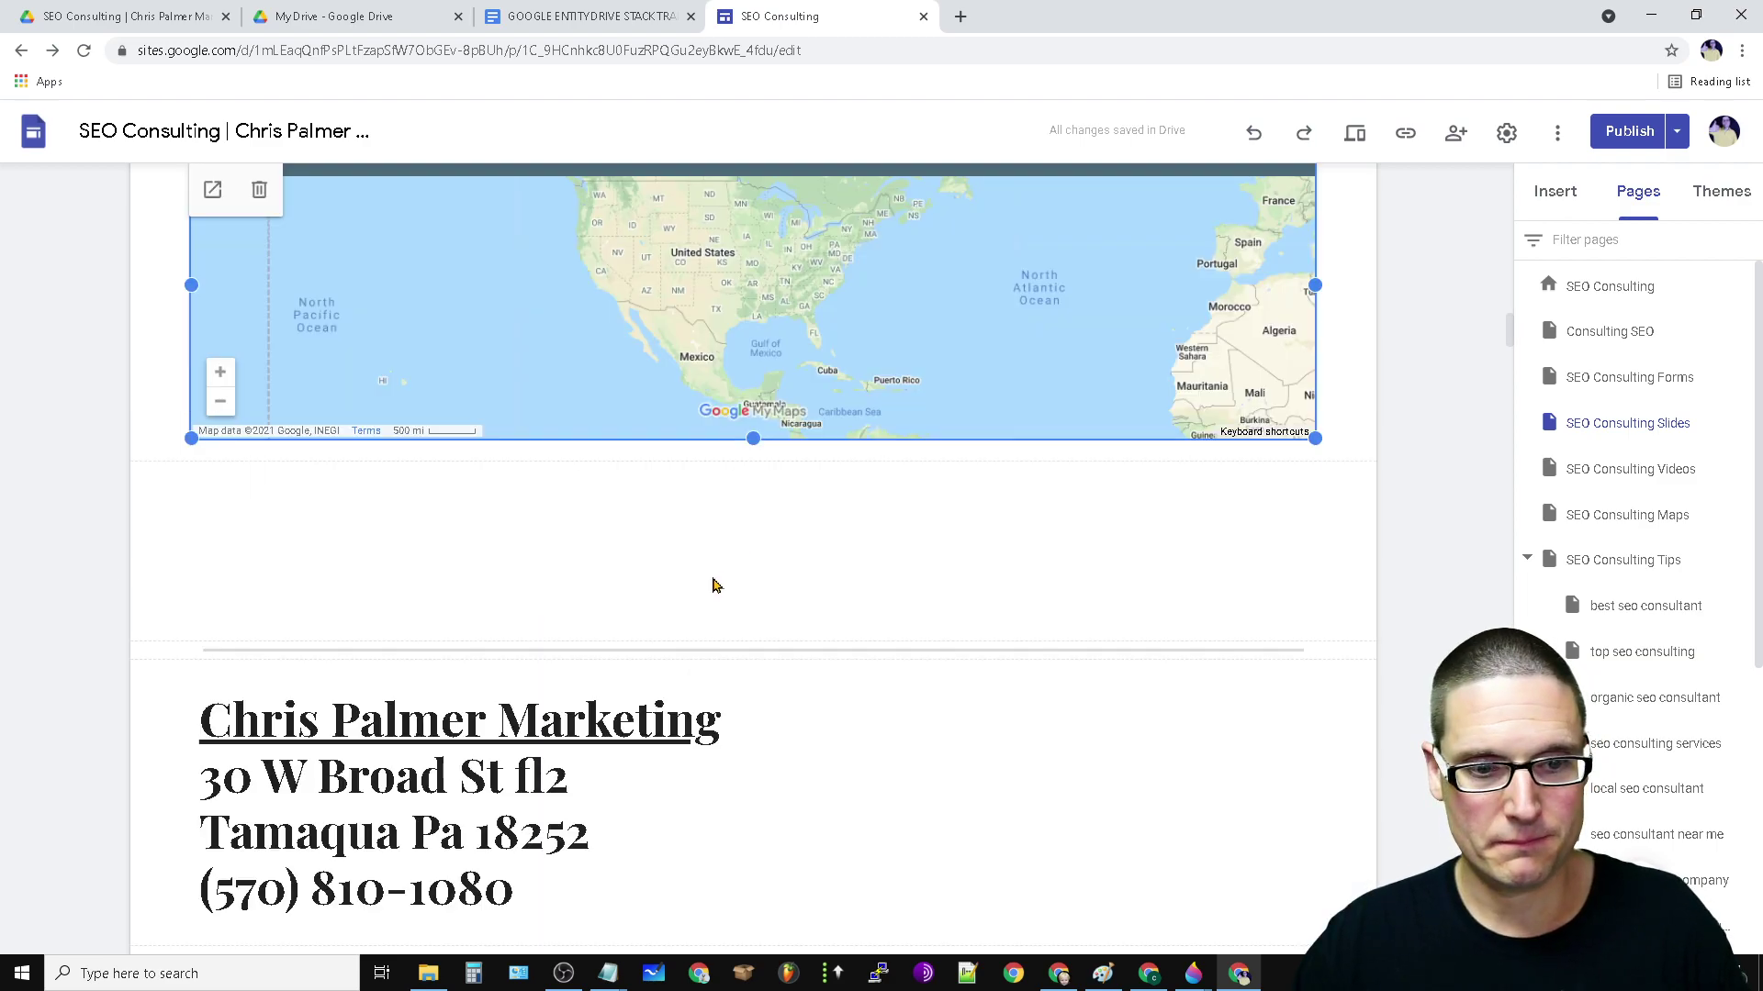
scroll(716, 578, "down", 3)
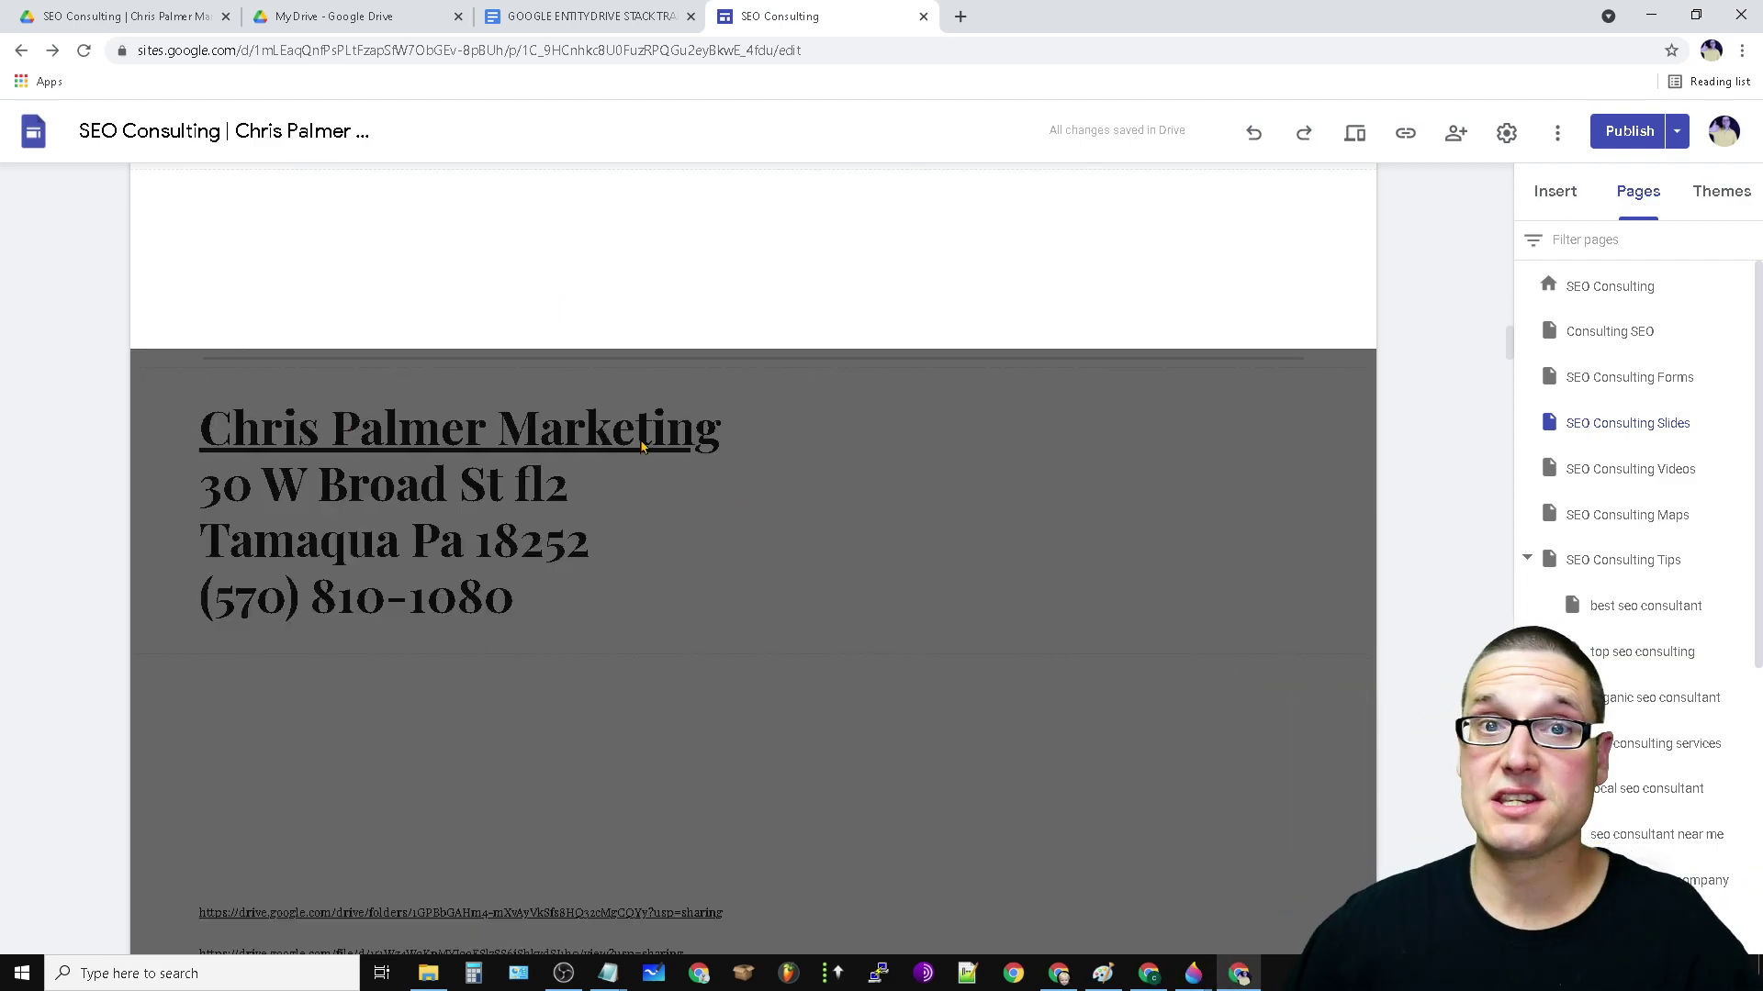
scroll(925, 525, "down", 3)
scroll(494, 793, "down", 6)
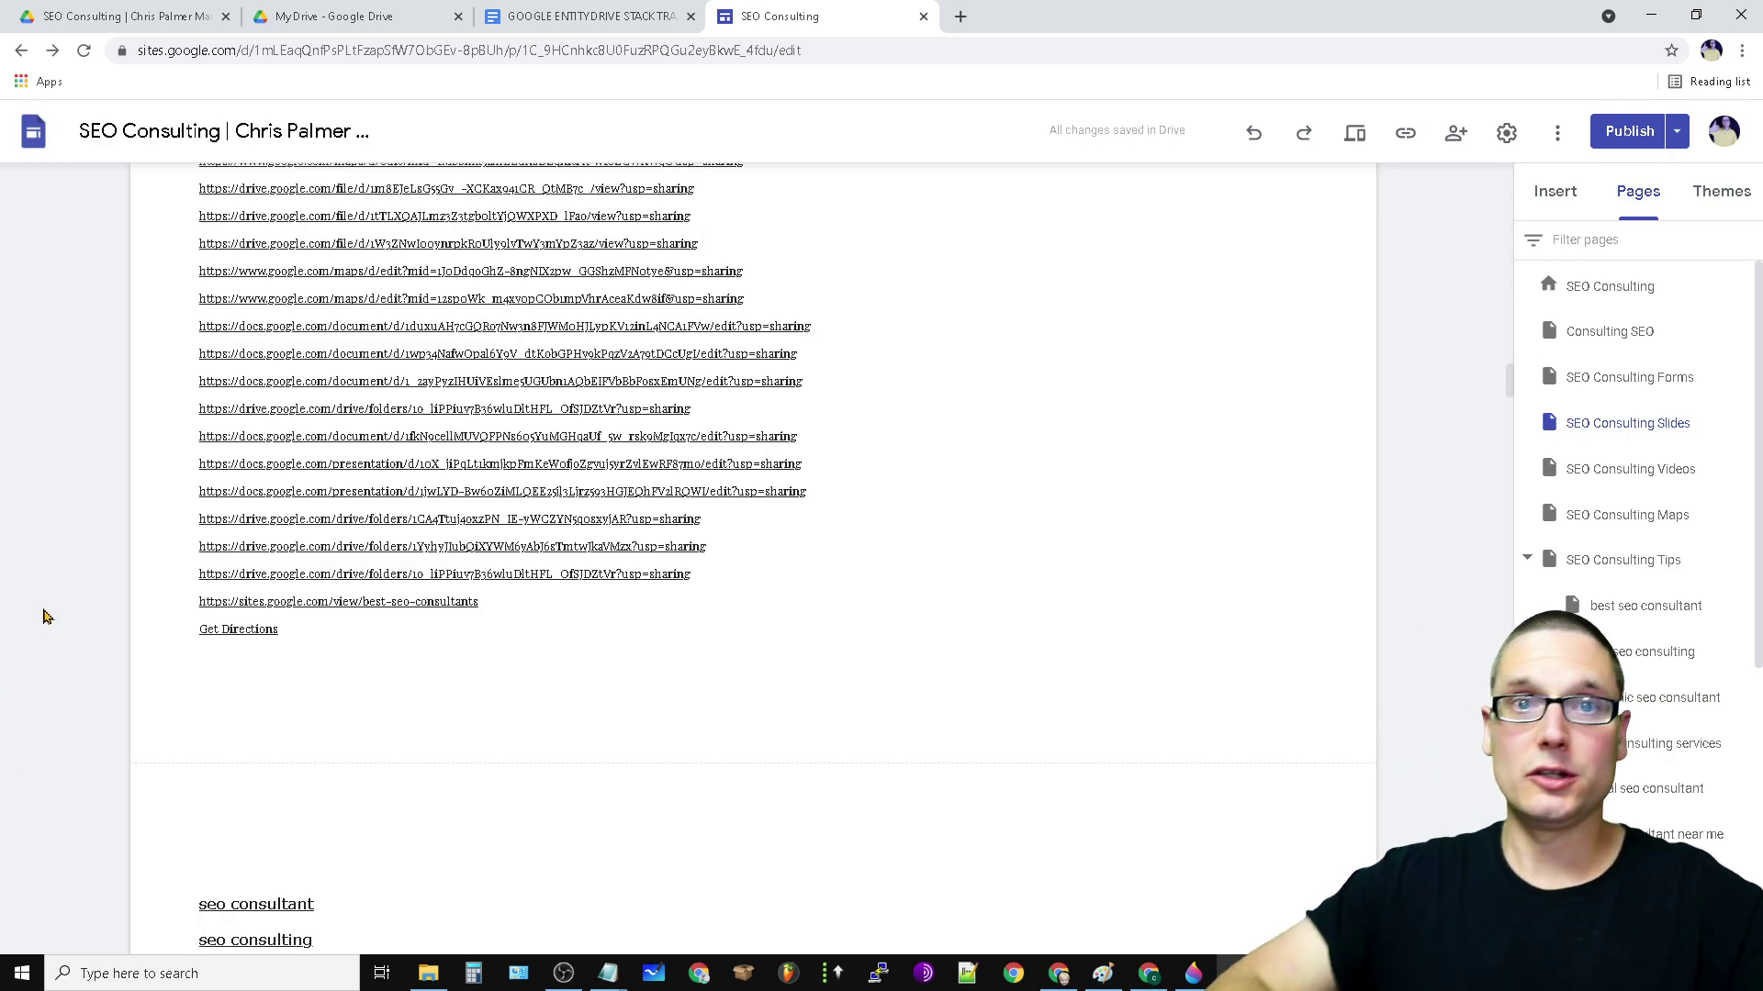
scroll(634, 605, "up", 3)
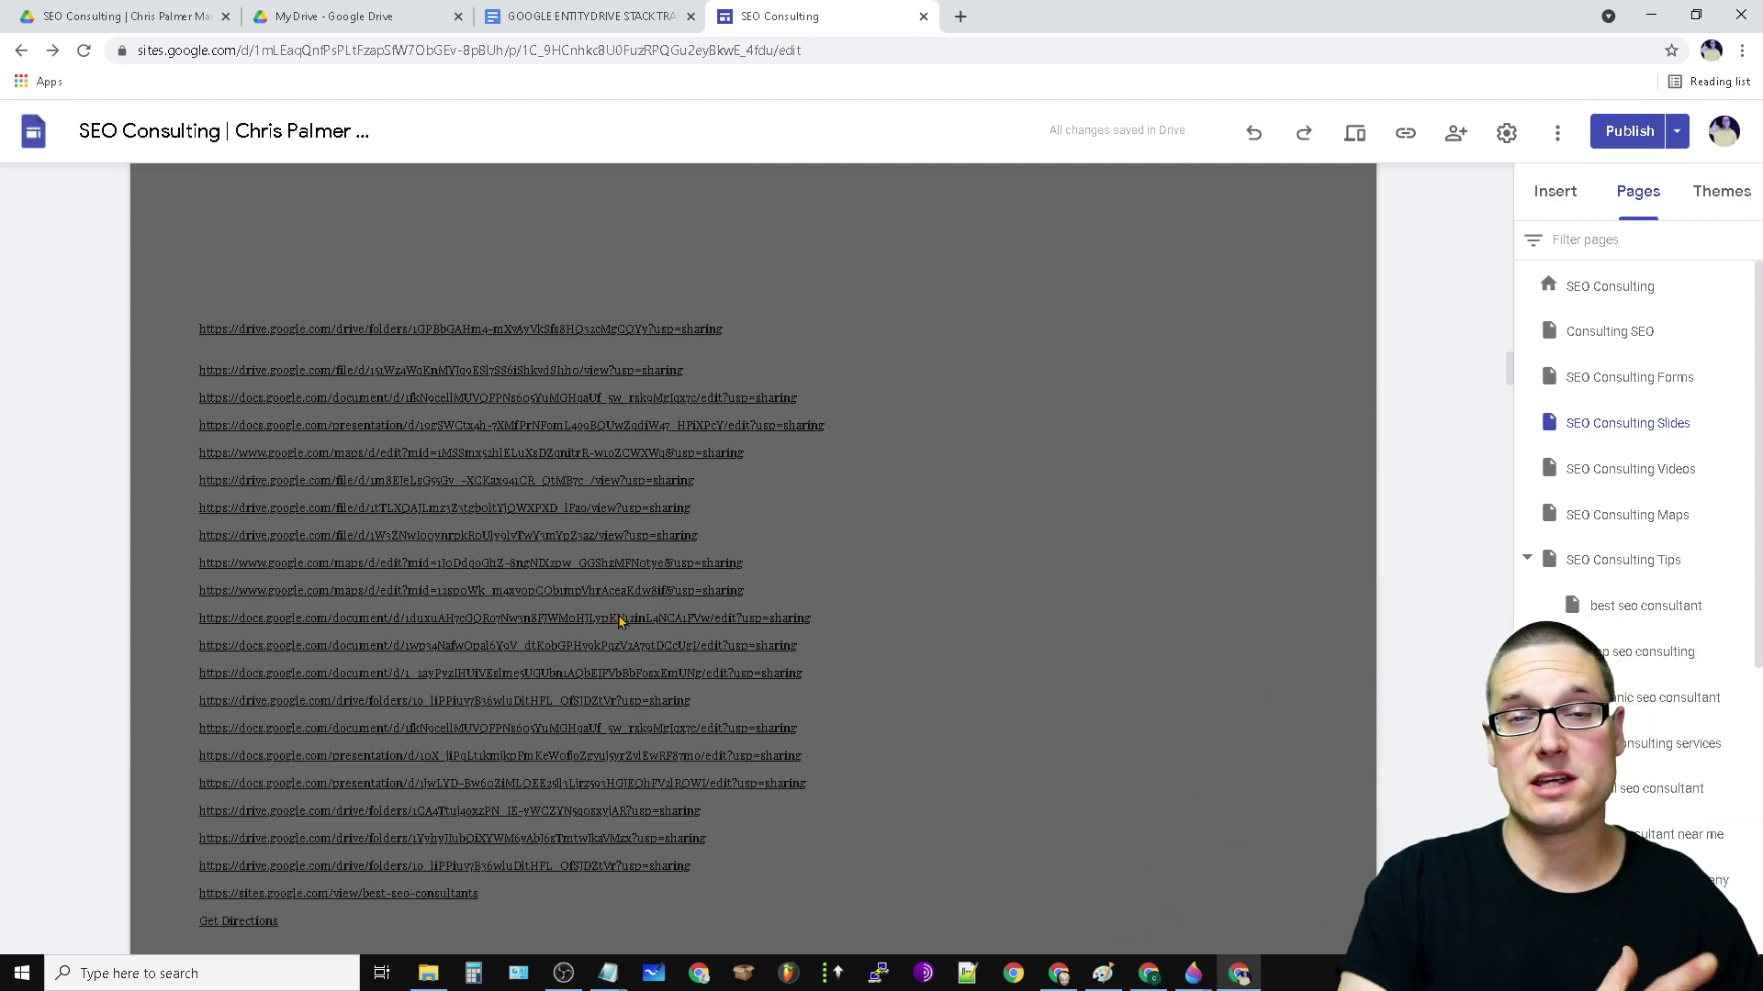
scroll(142, 558, "down", 3)
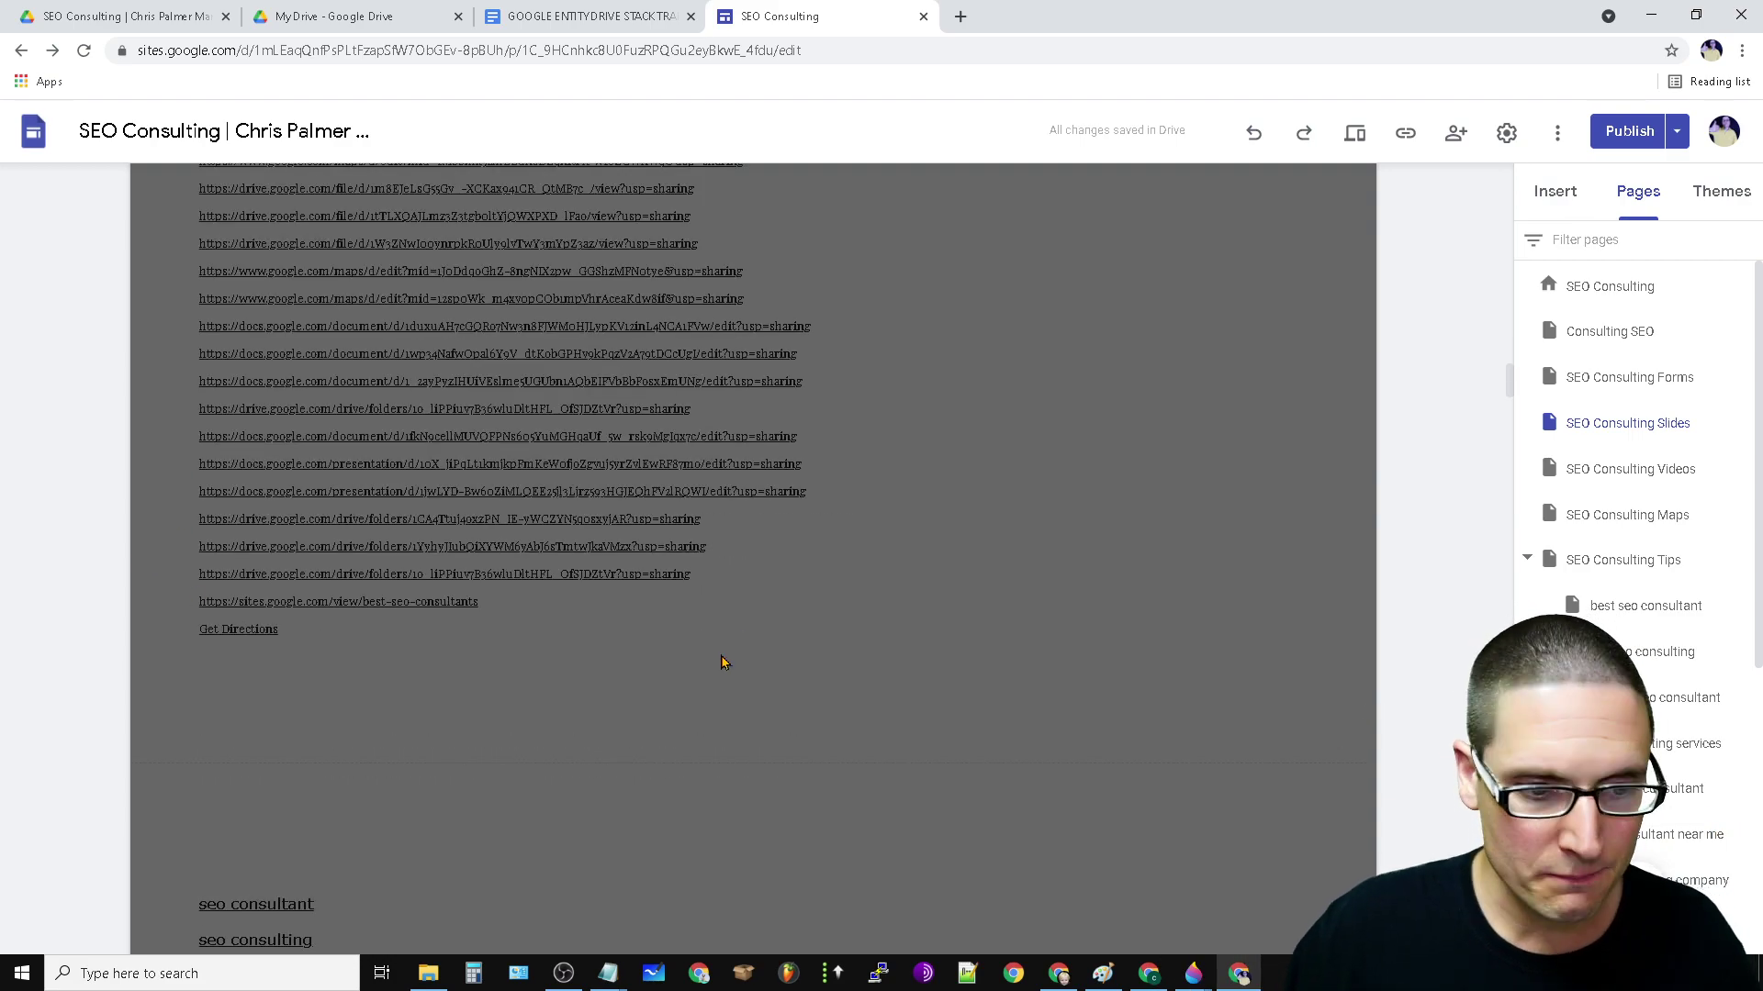
scroll(716, 668, "down", 6)
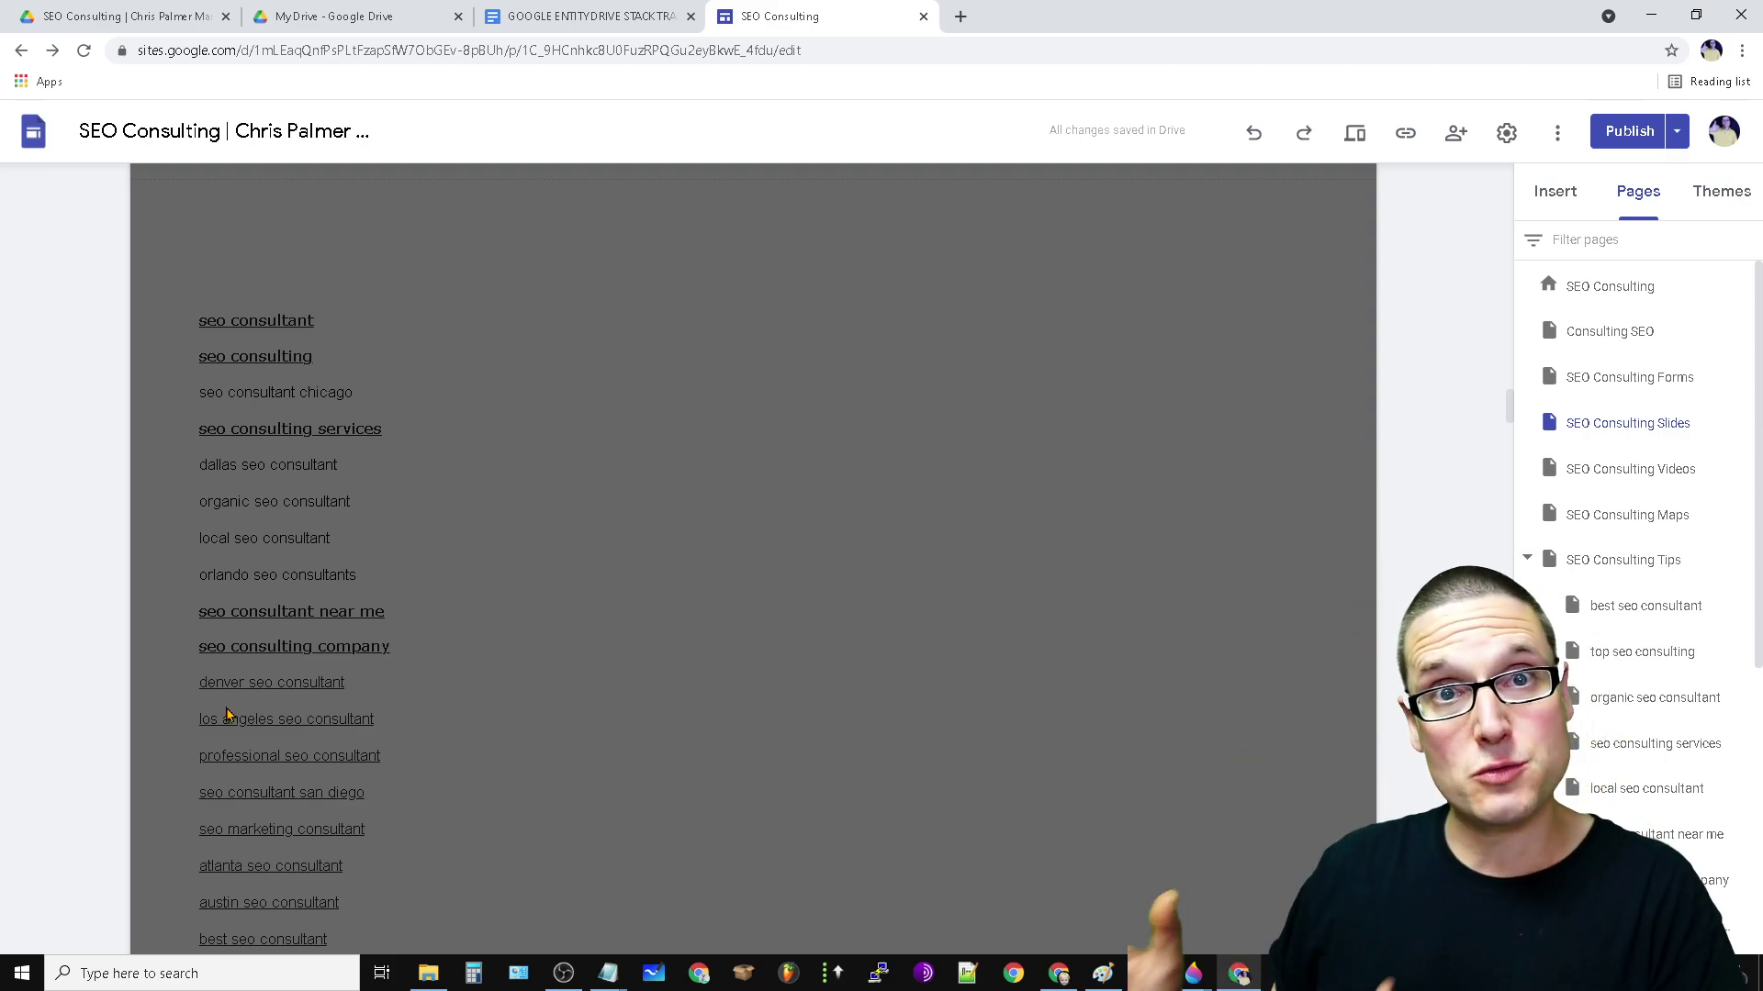
scroll(1169, 791, "up", 15)
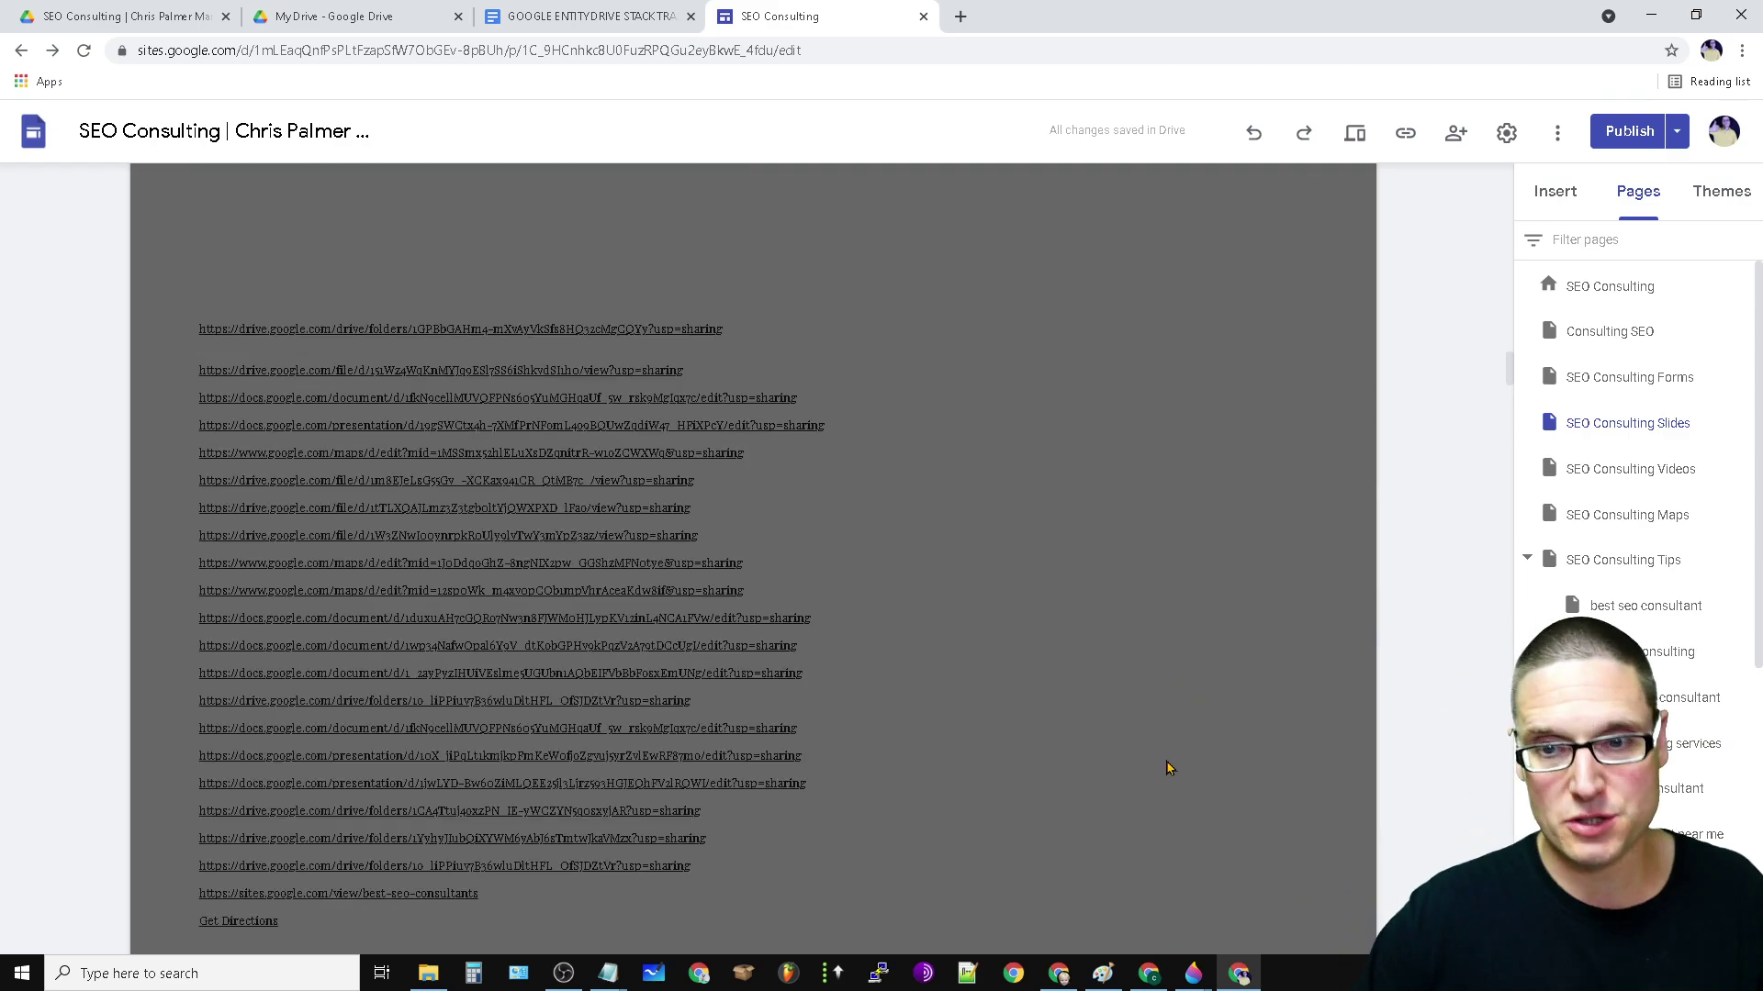
scroll(1169, 791, "up", 5)
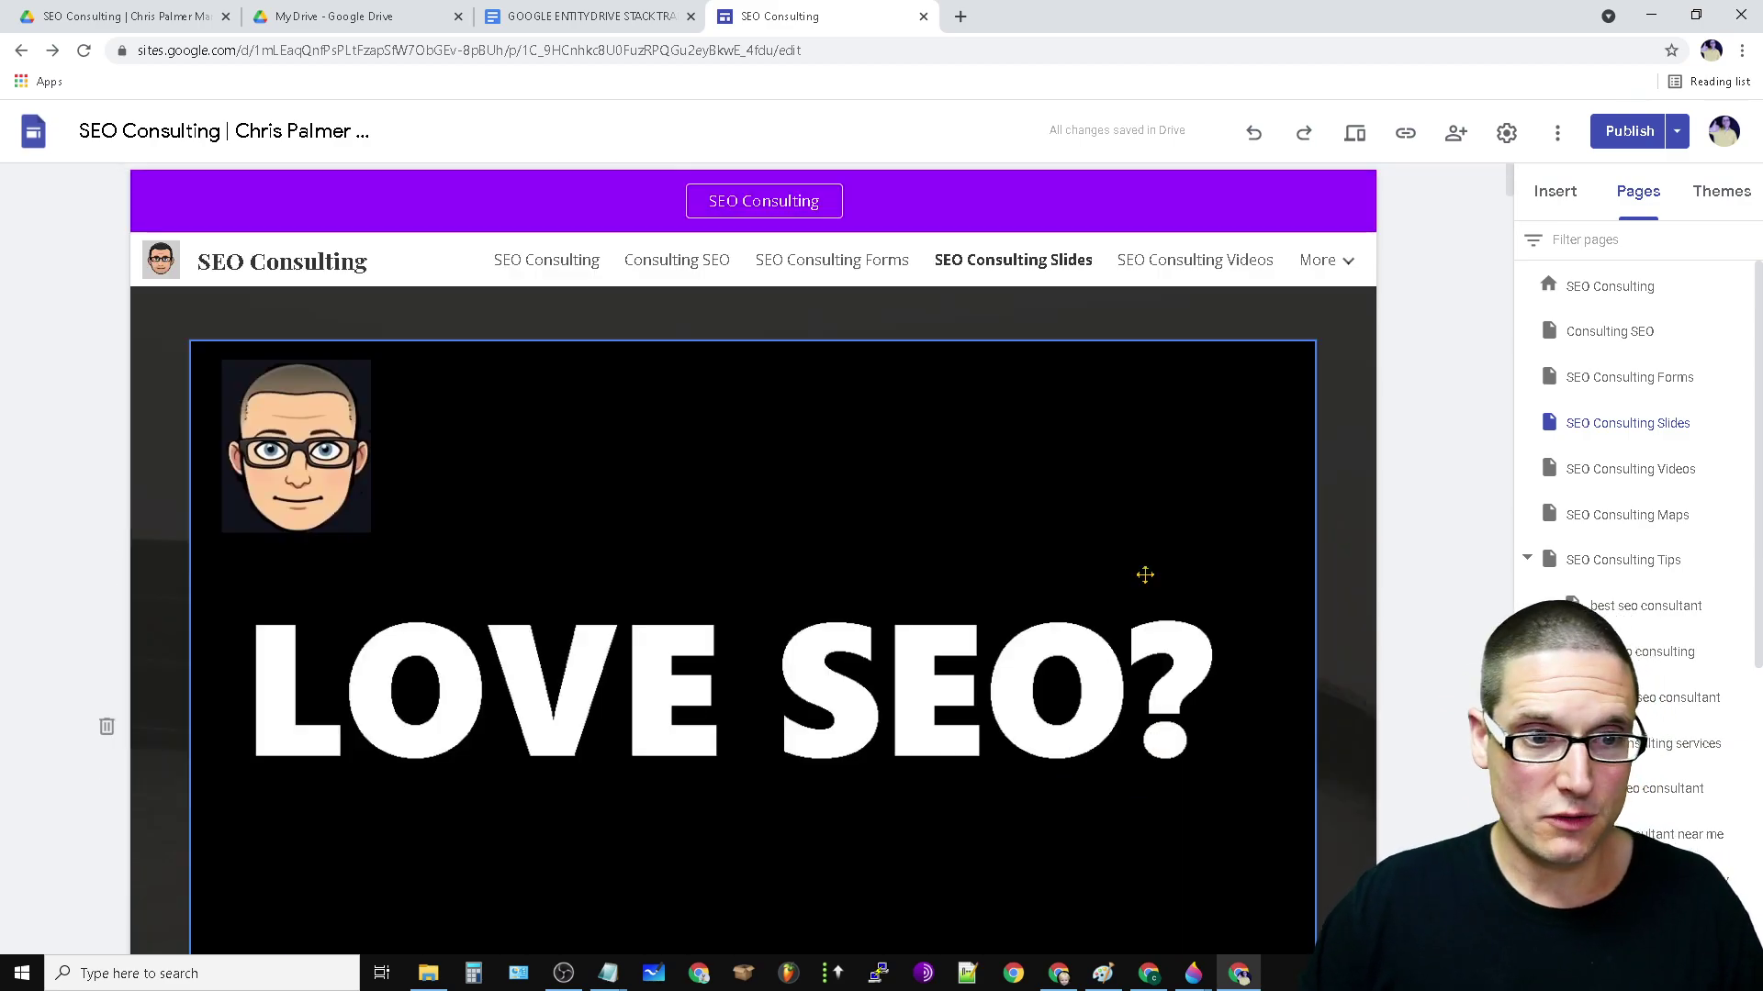
Open Consulting SEO and inspect the LOVE SEO? banner, page title and Best SEO Consultant heading
left_click(677, 264)
scroll(1187, 704, "down", 15)
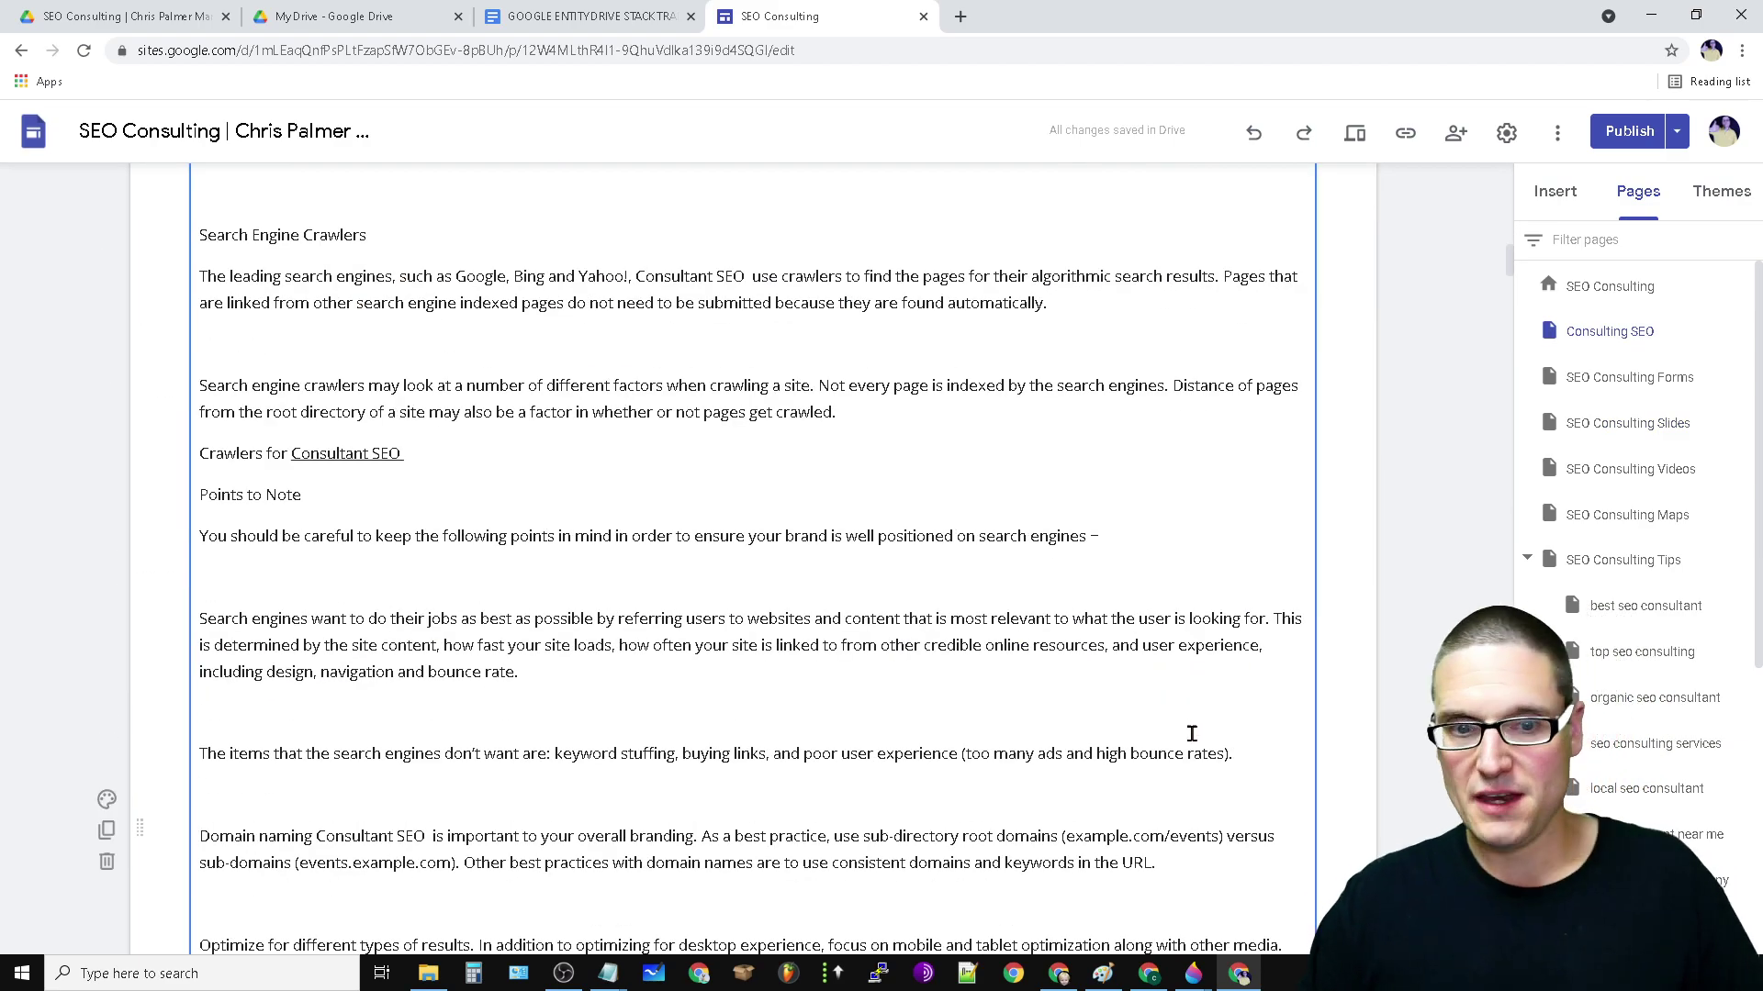
scroll(1243, 782, "up", 15)
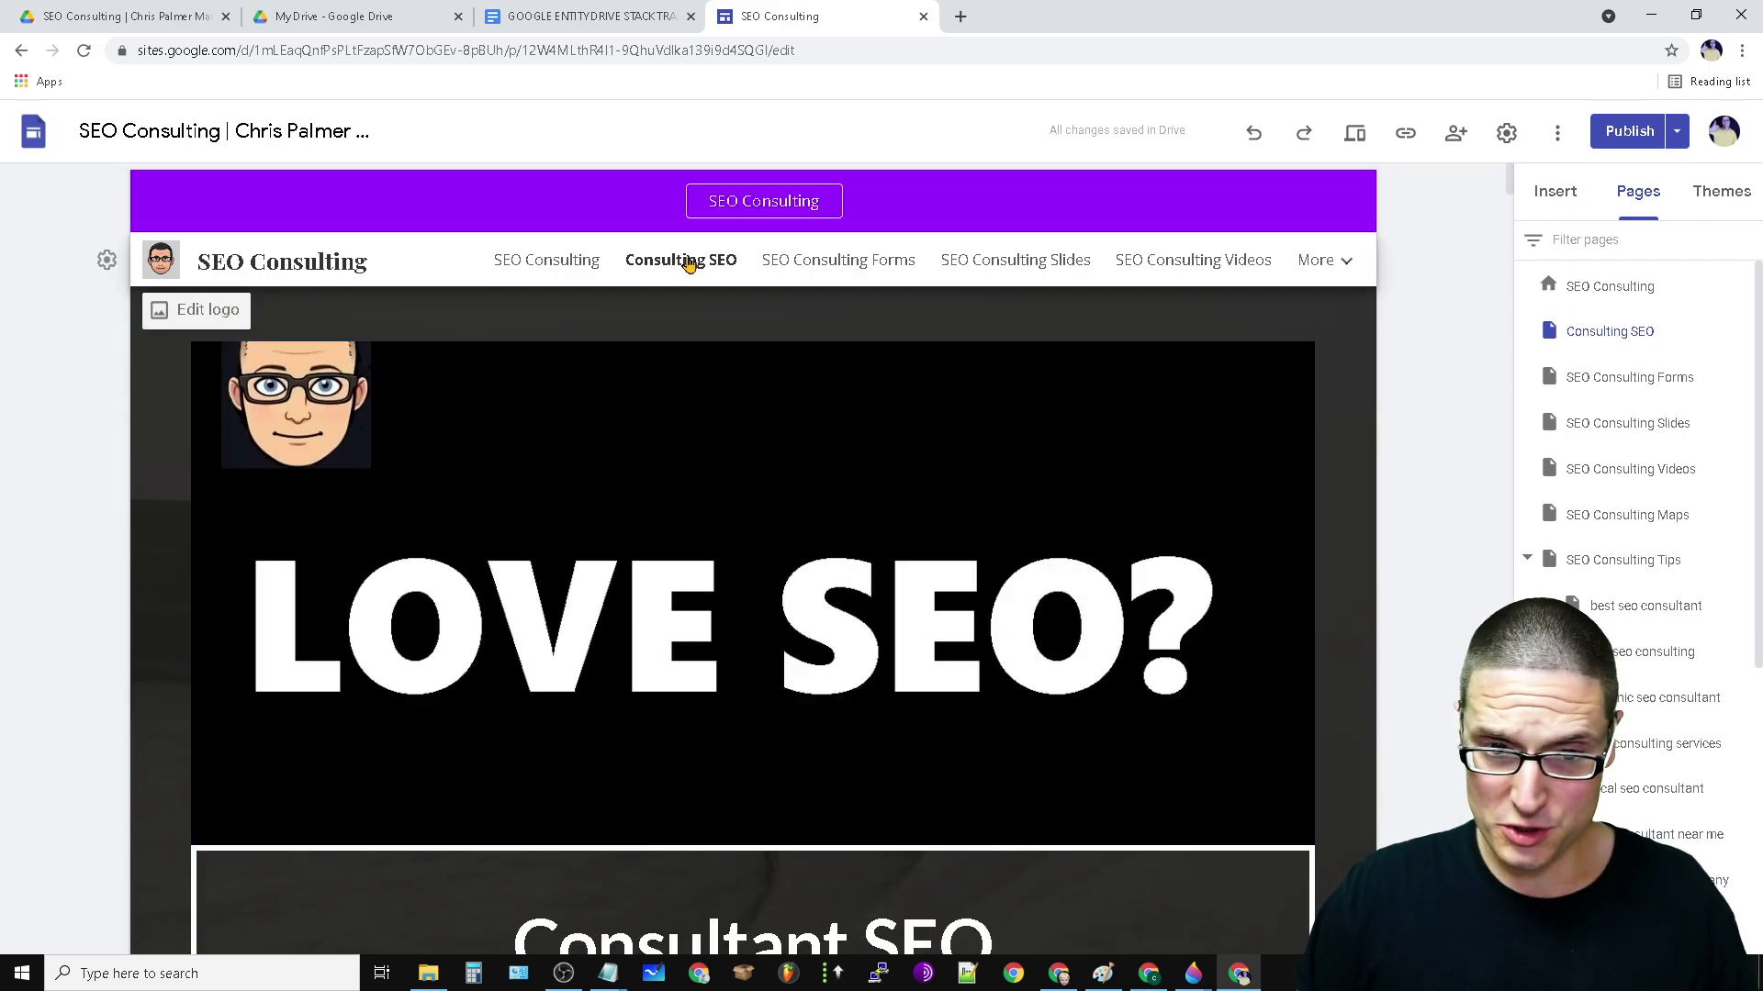
left_click(759, 582)
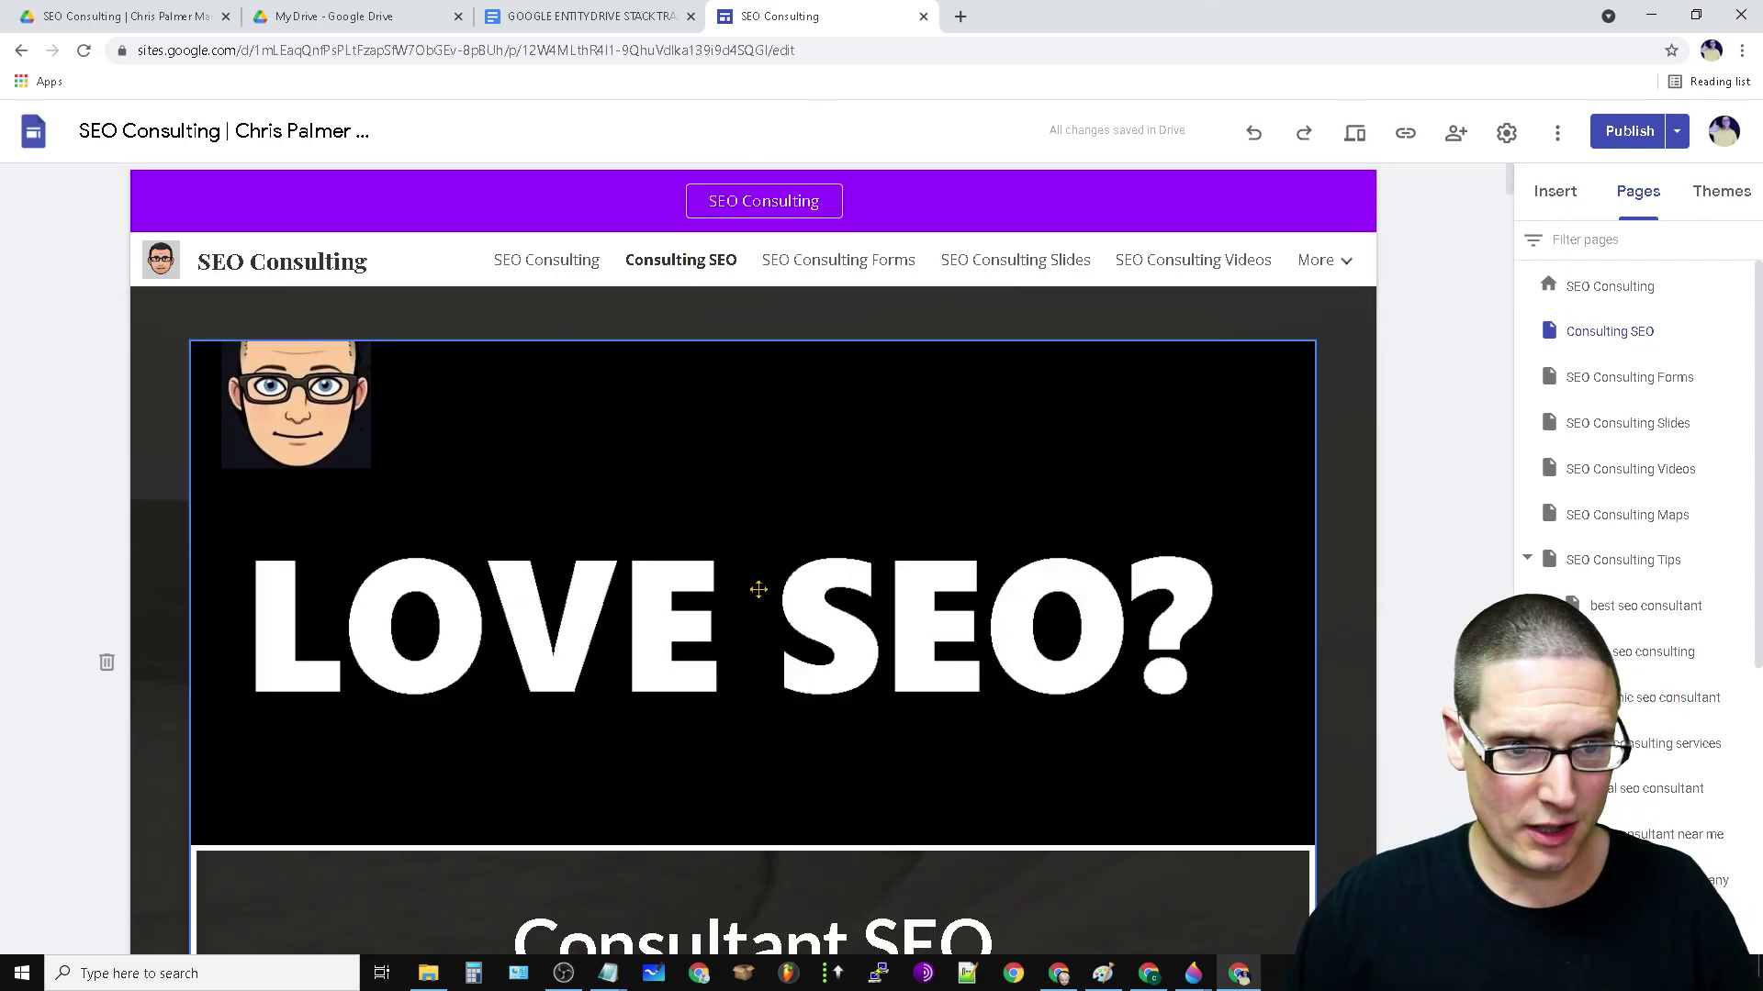
scroll(747, 598, "down", 6)
scroll(760, 582, "up", 6)
scroll(805, 708, "down", 6)
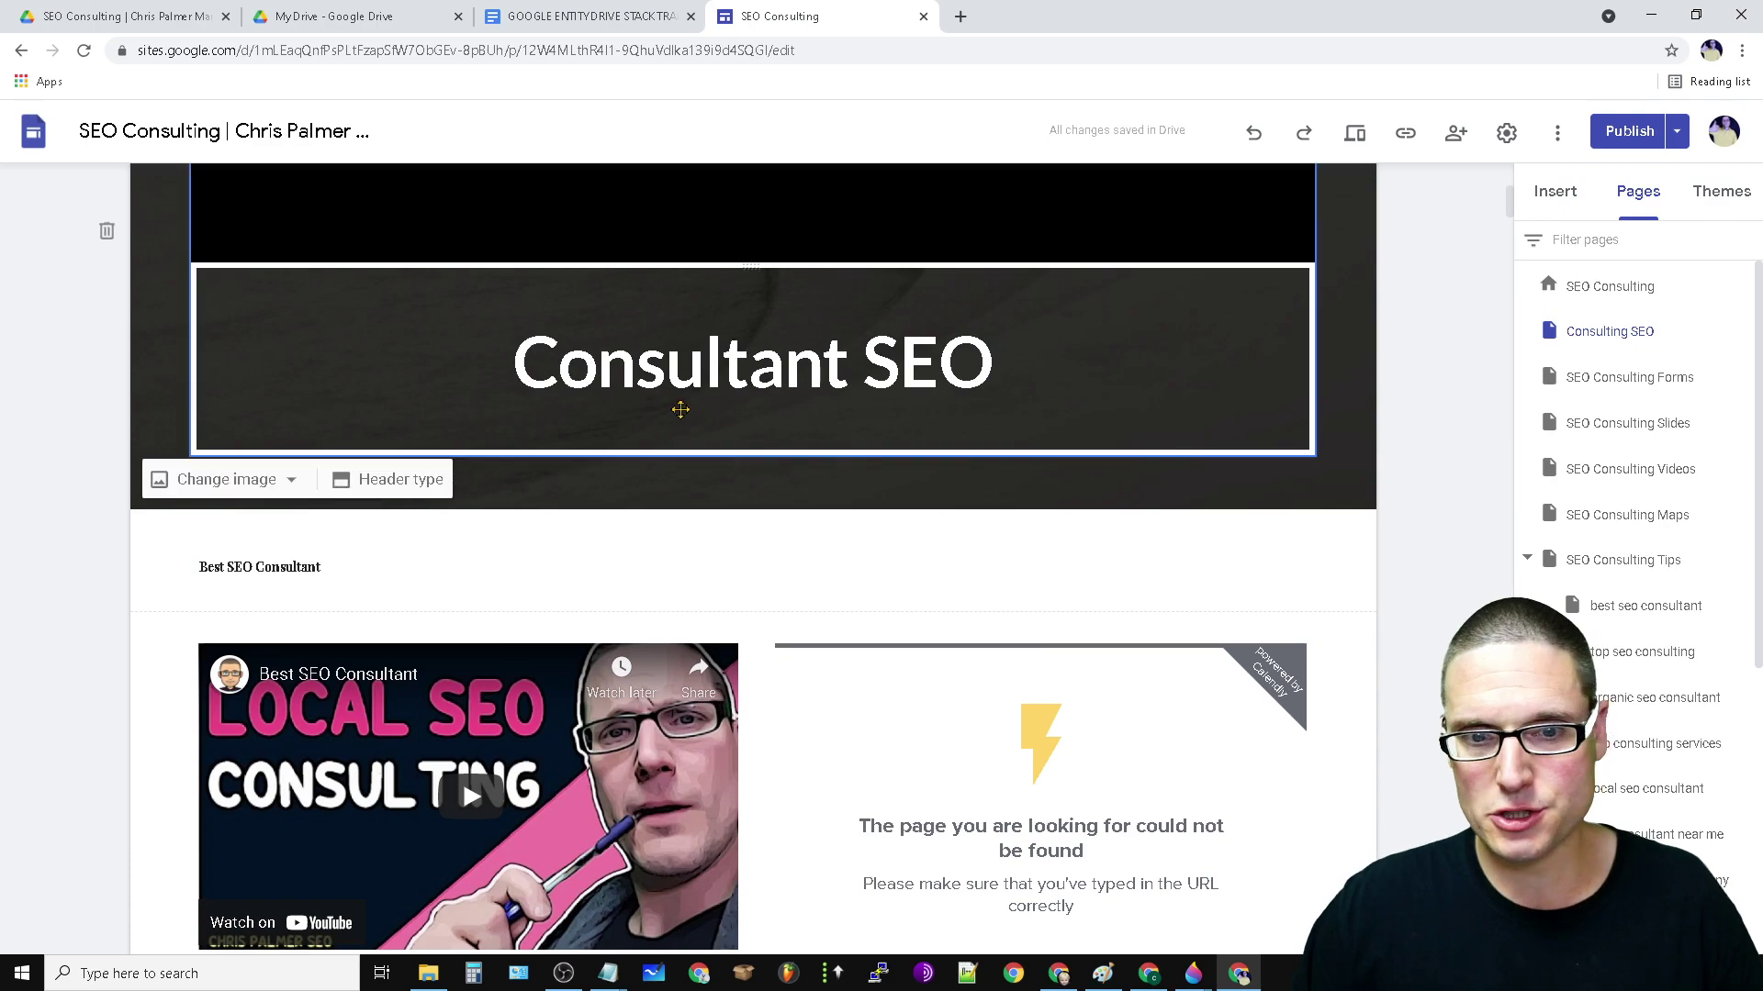
left_click(673, 368)
left_click(323, 566)
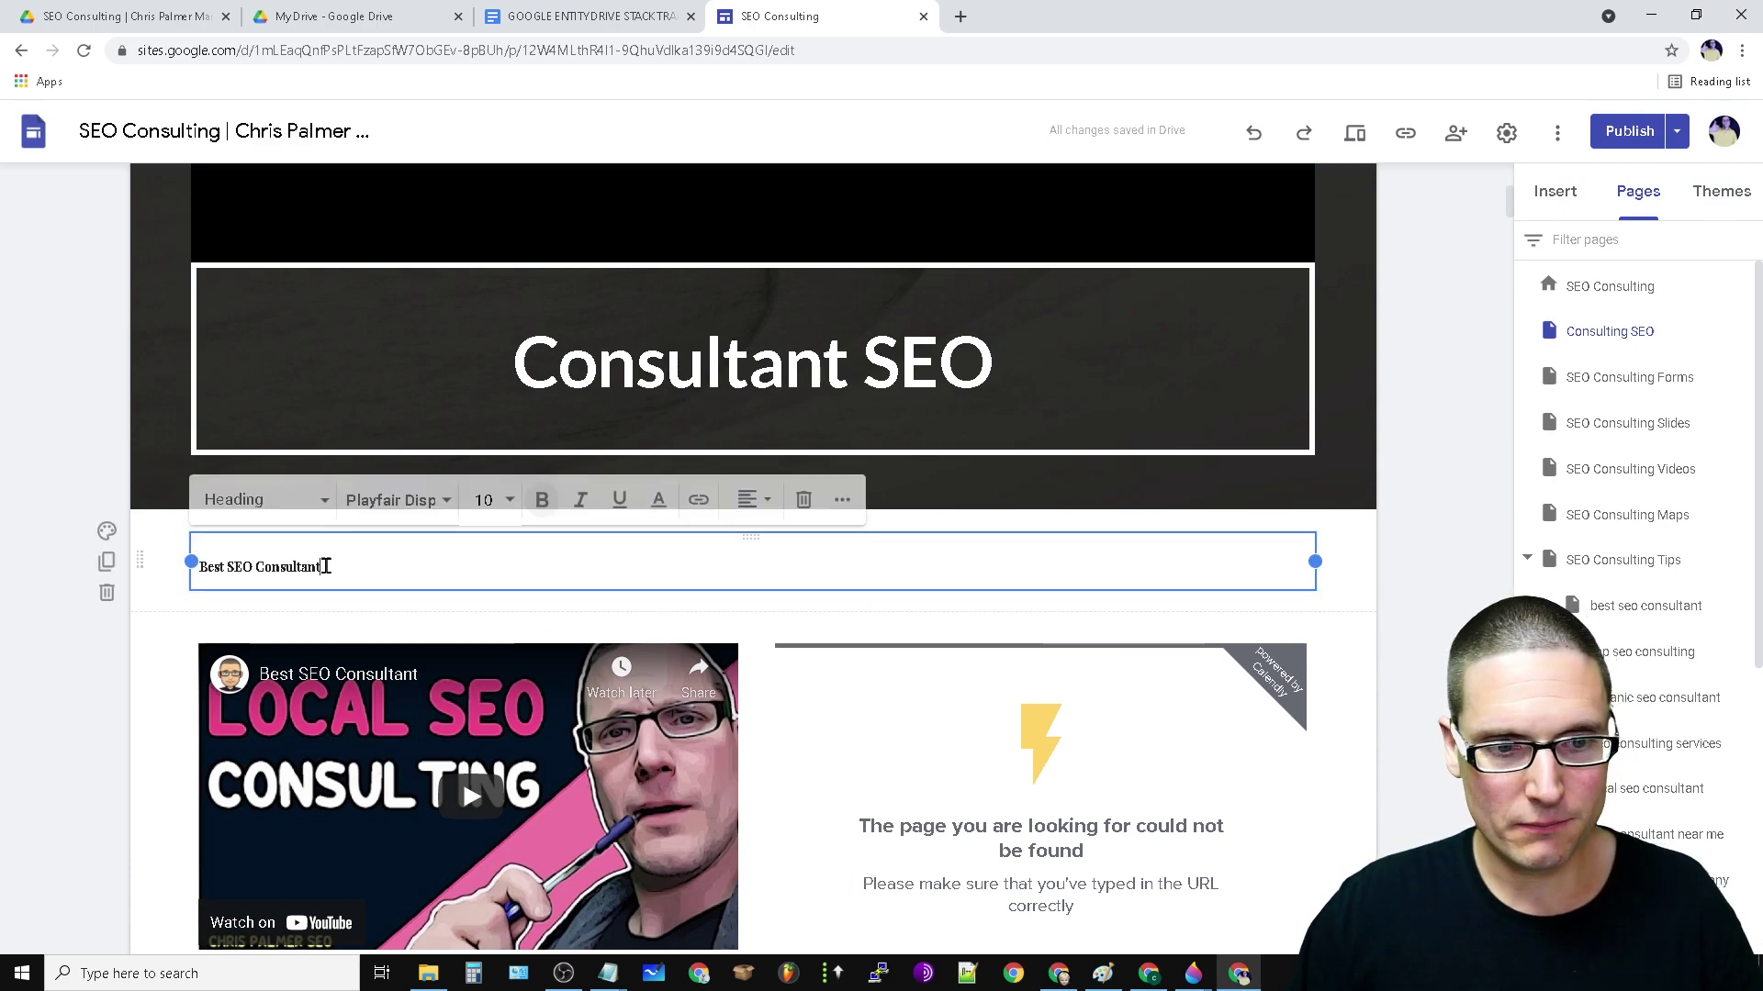
Scroll past the Consultant SEO subheading through body text, keyword list and map, then back up
scroll(658, 661, "down", 3)
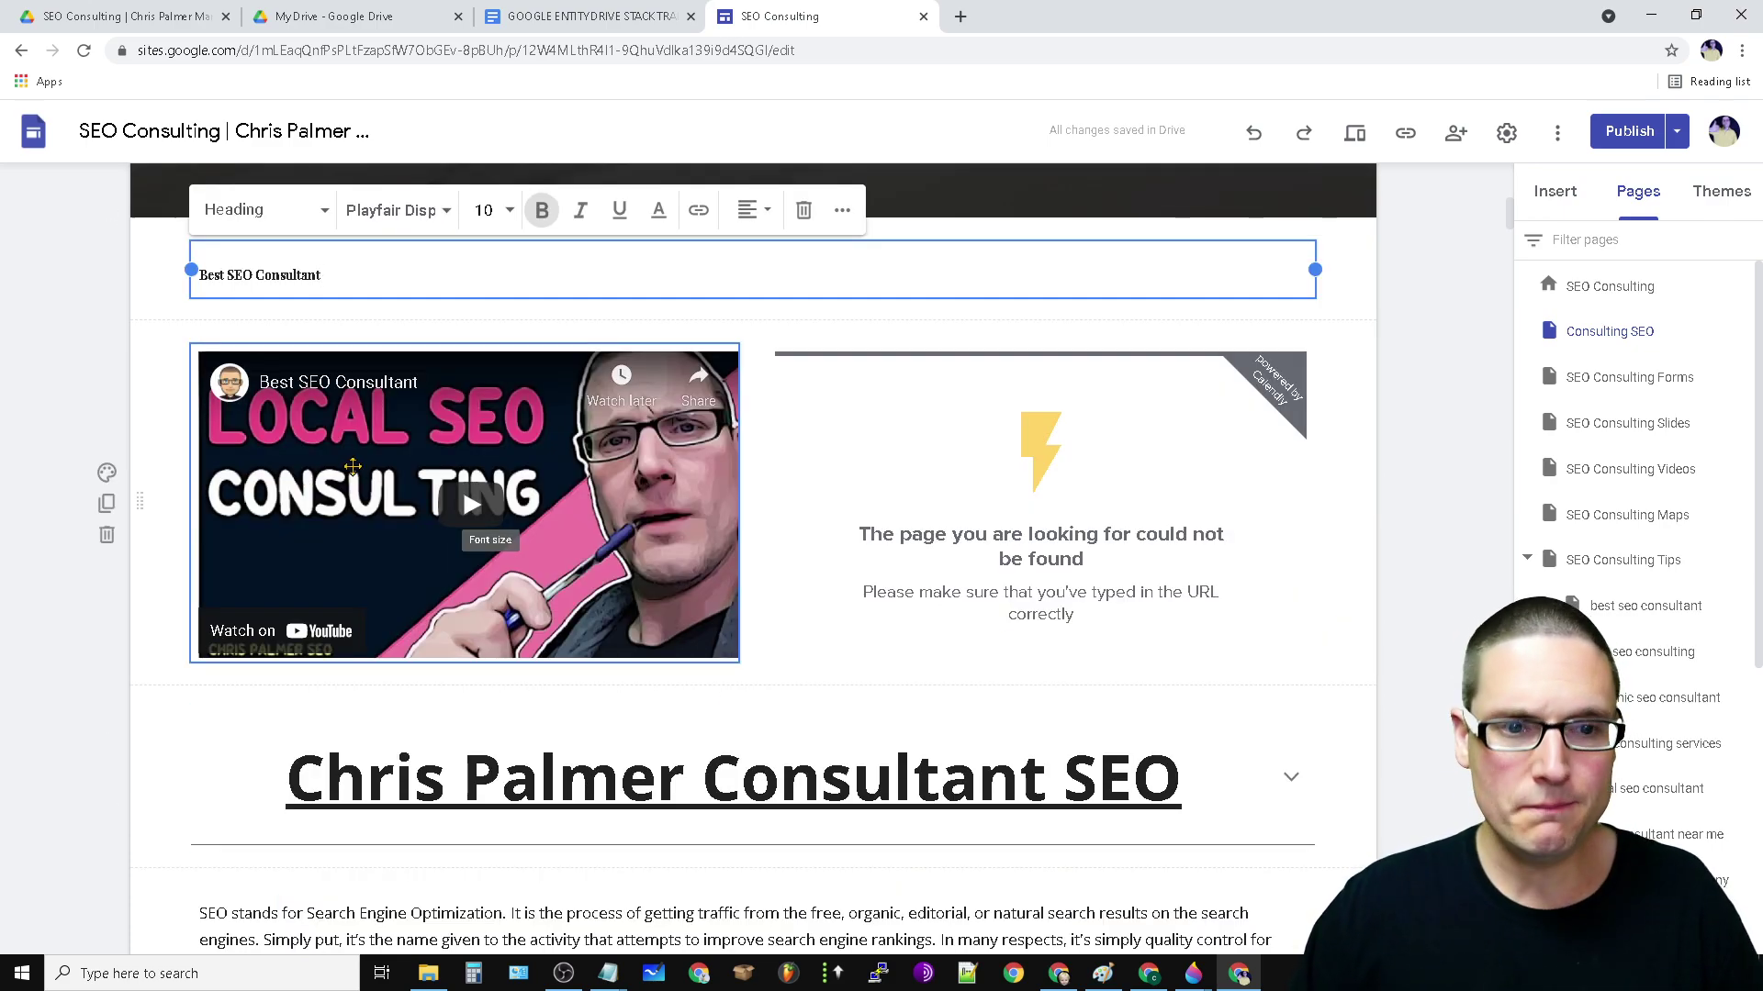
scroll(1038, 520, "down", 3)
left_click(212, 430)
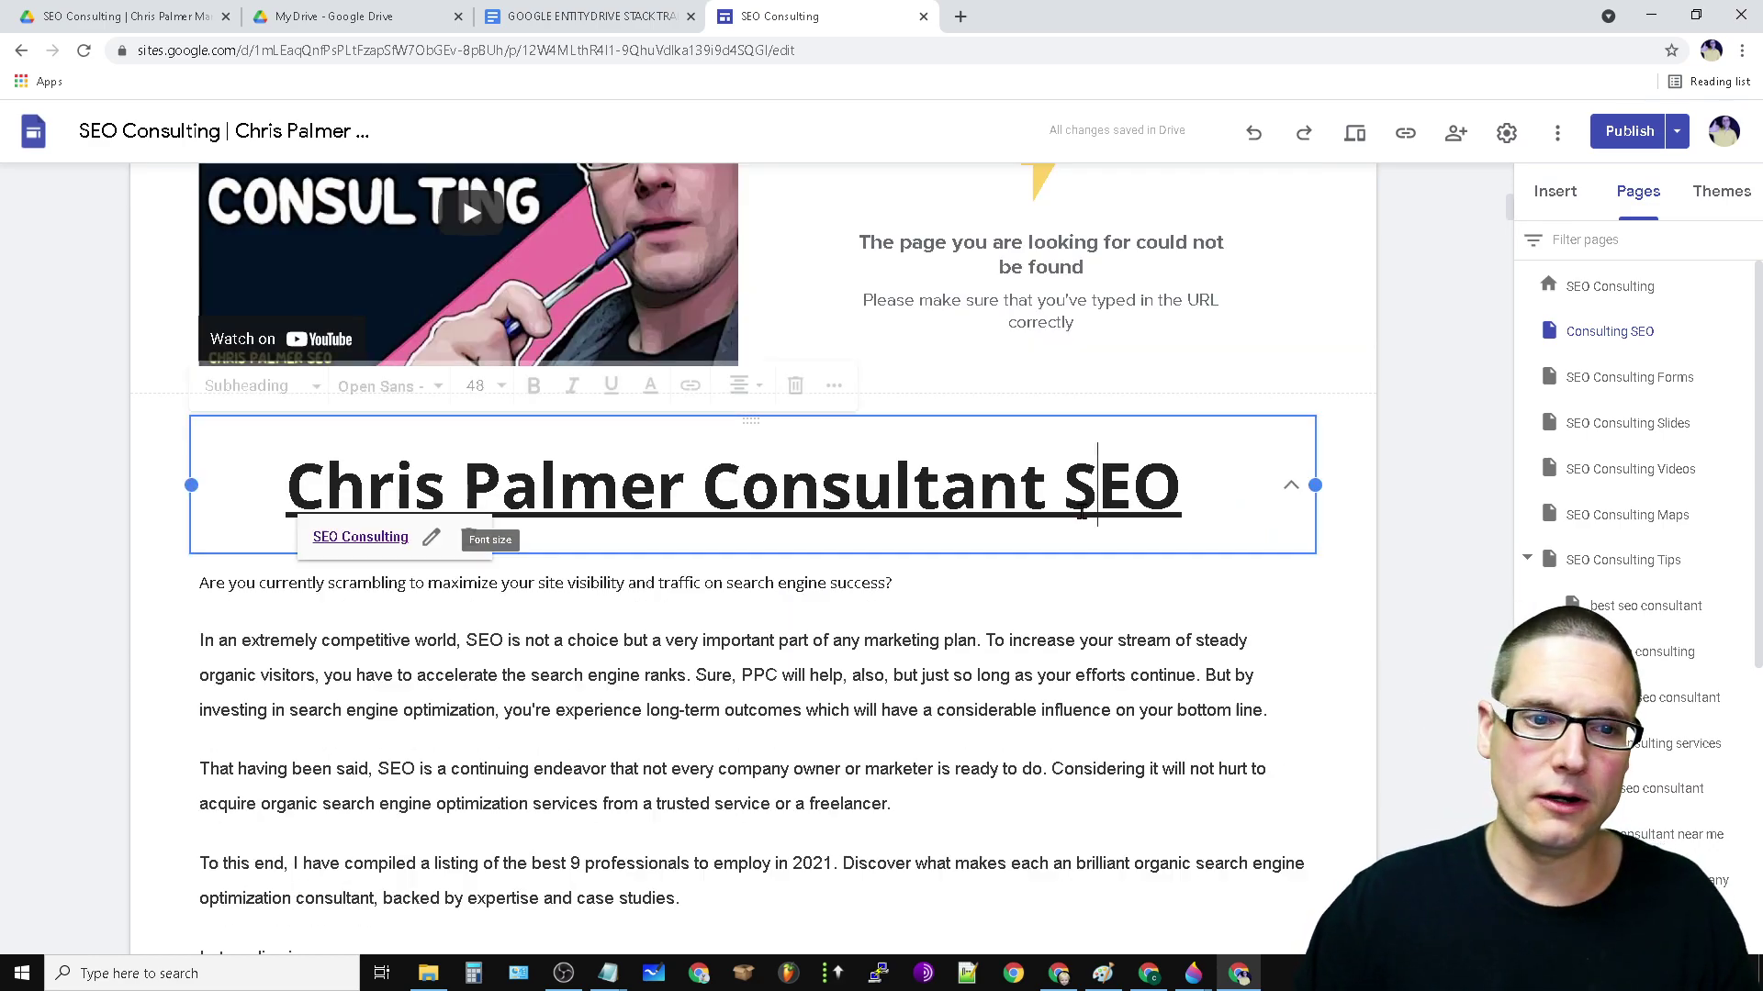
scroll(818, 493, "down", 20)
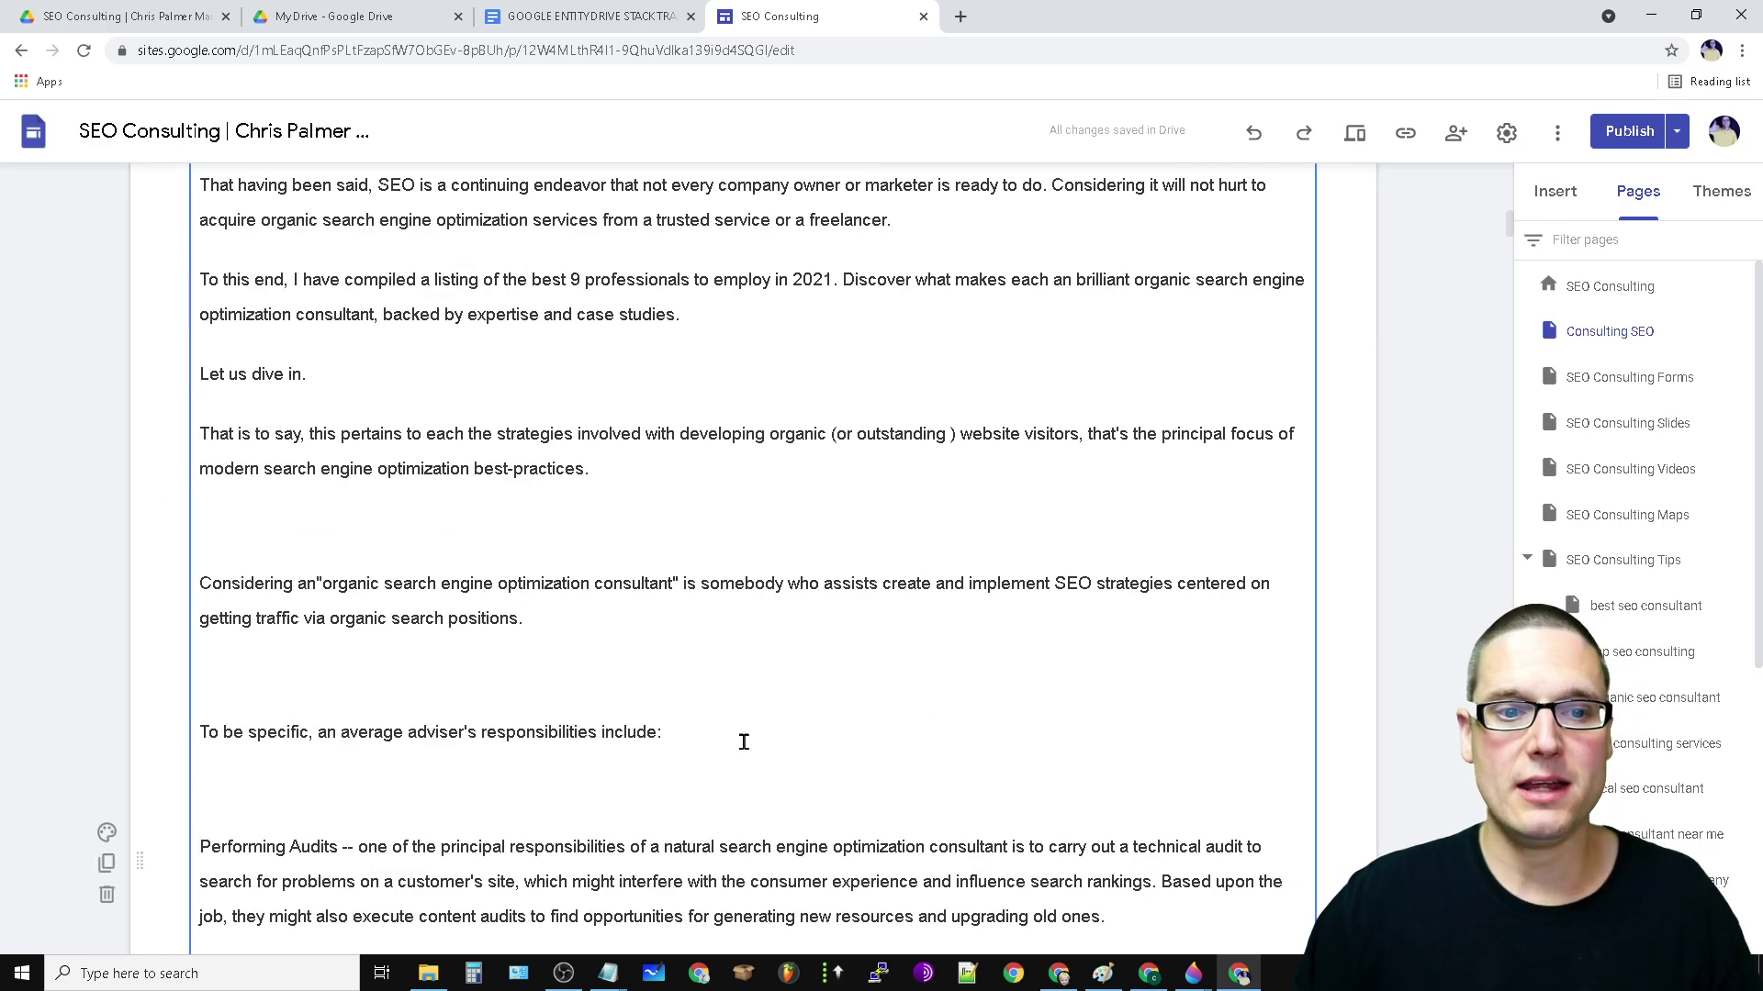
scroll(884, 825, "down", 15)
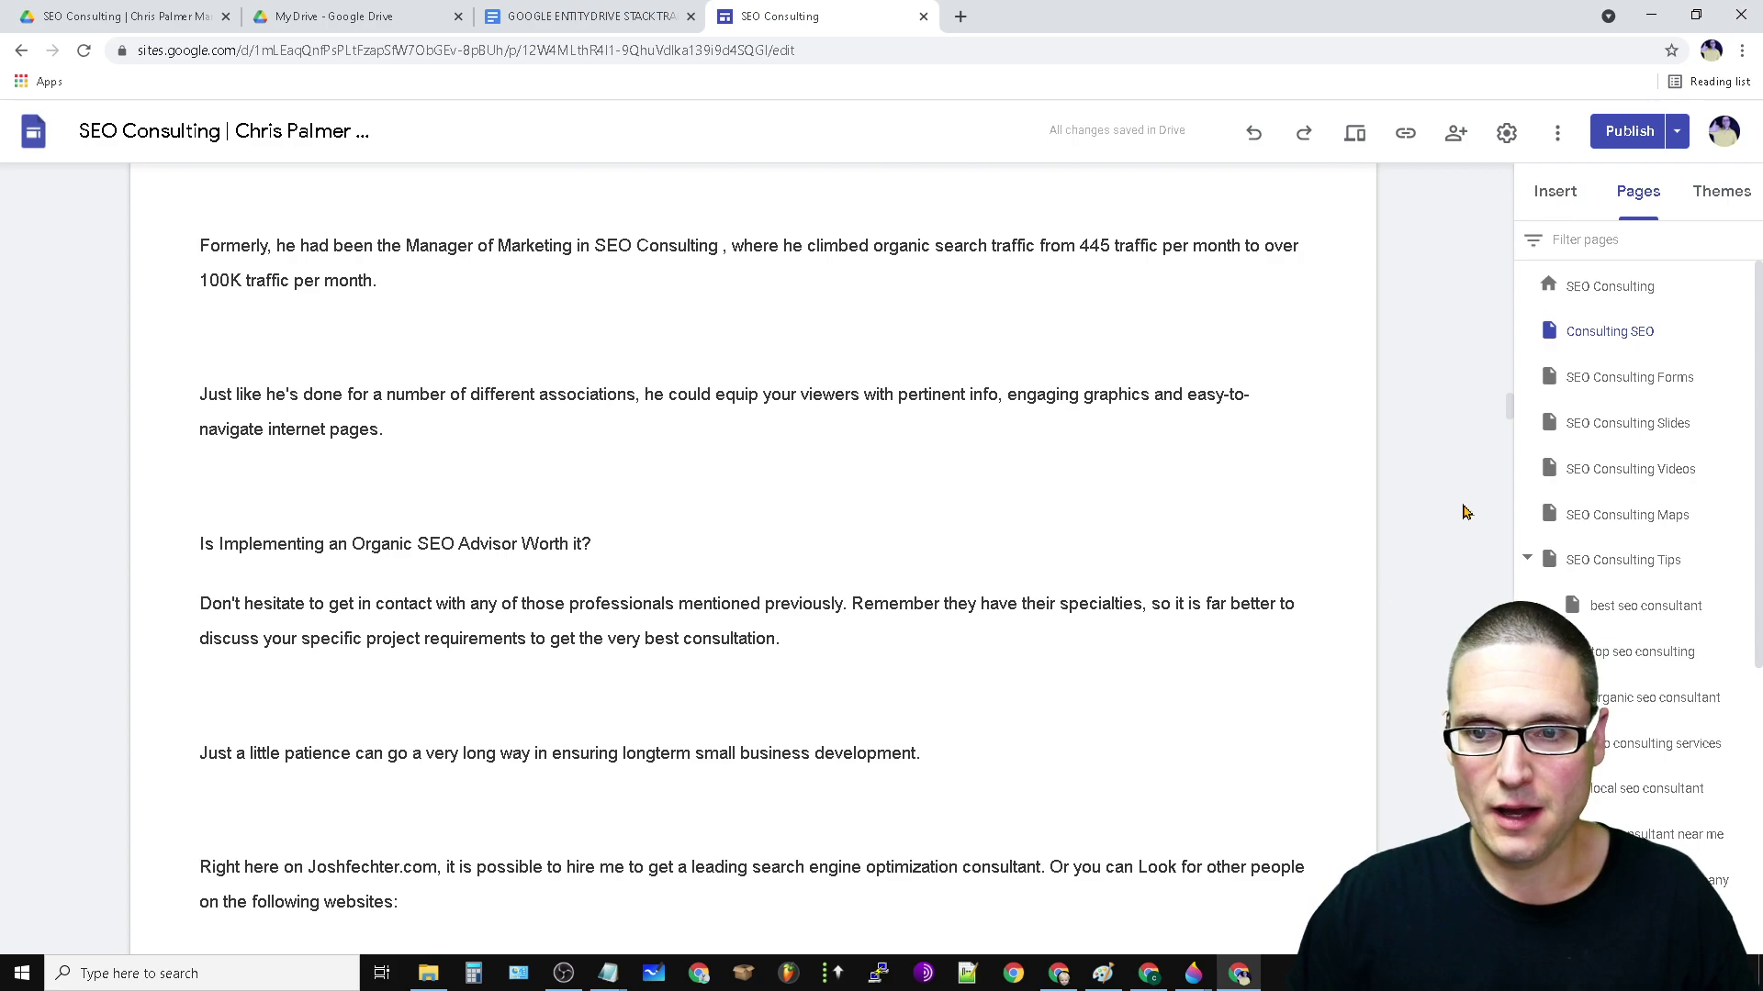
left_click_drag(1508, 420, 1539, 539)
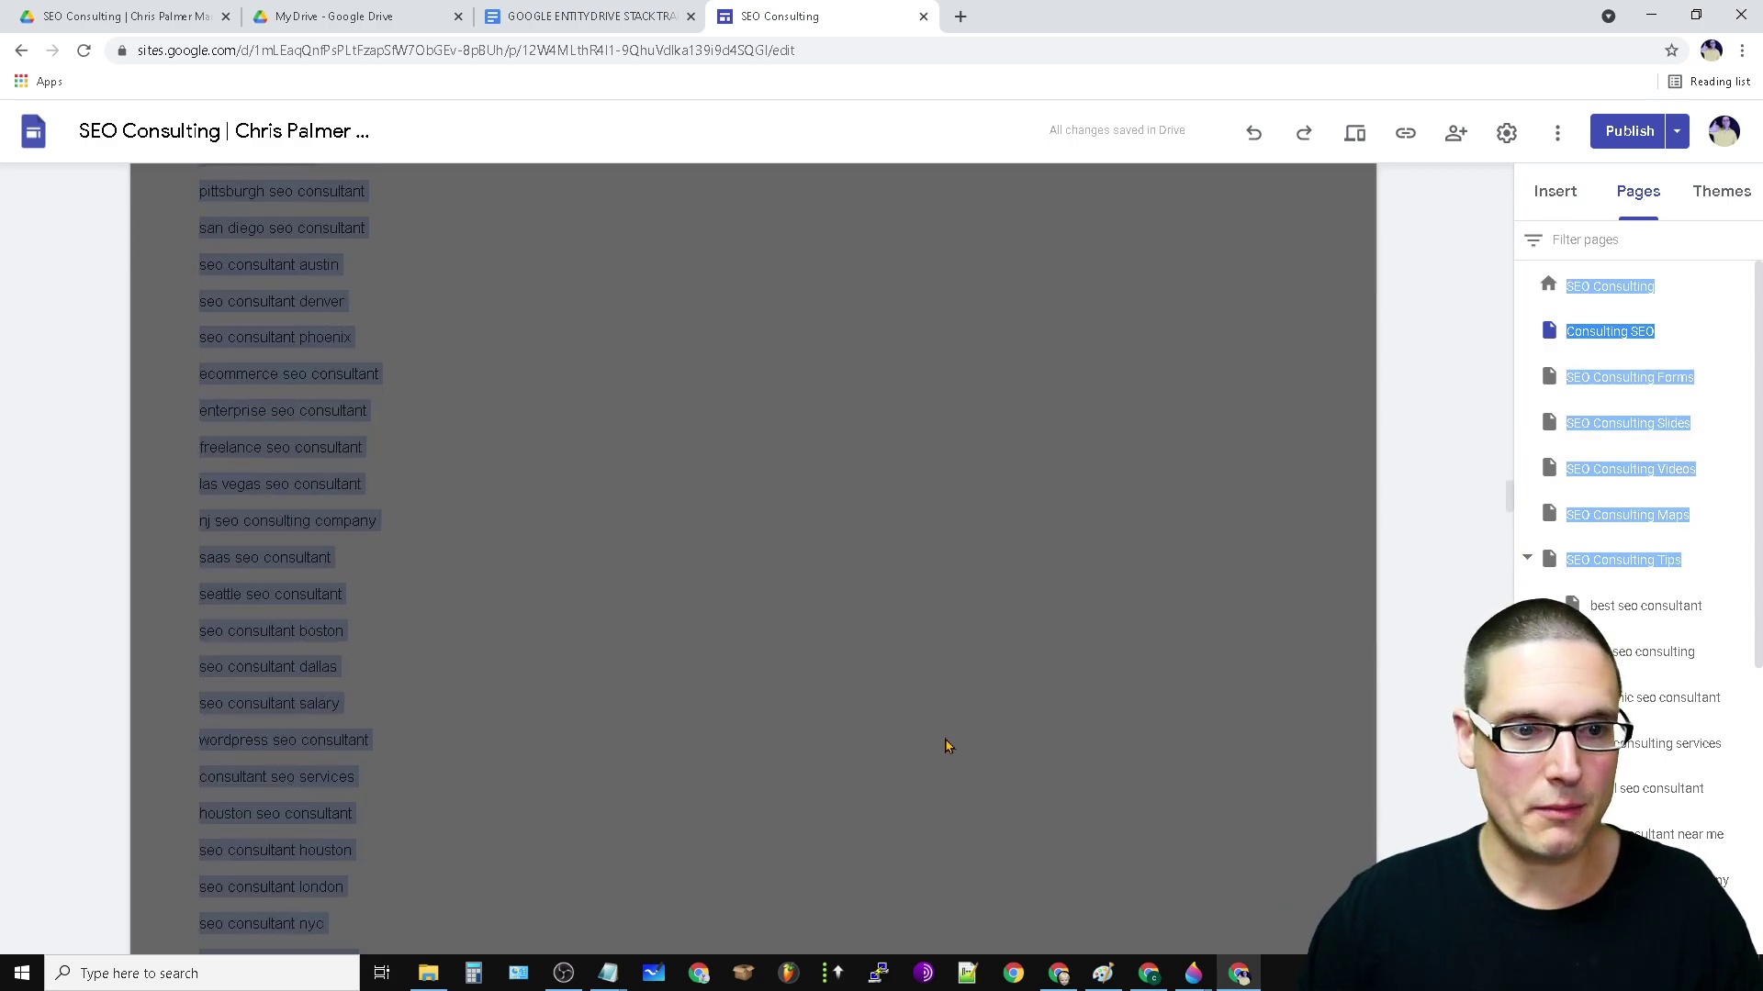
scroll(712, 818, "up", 10)
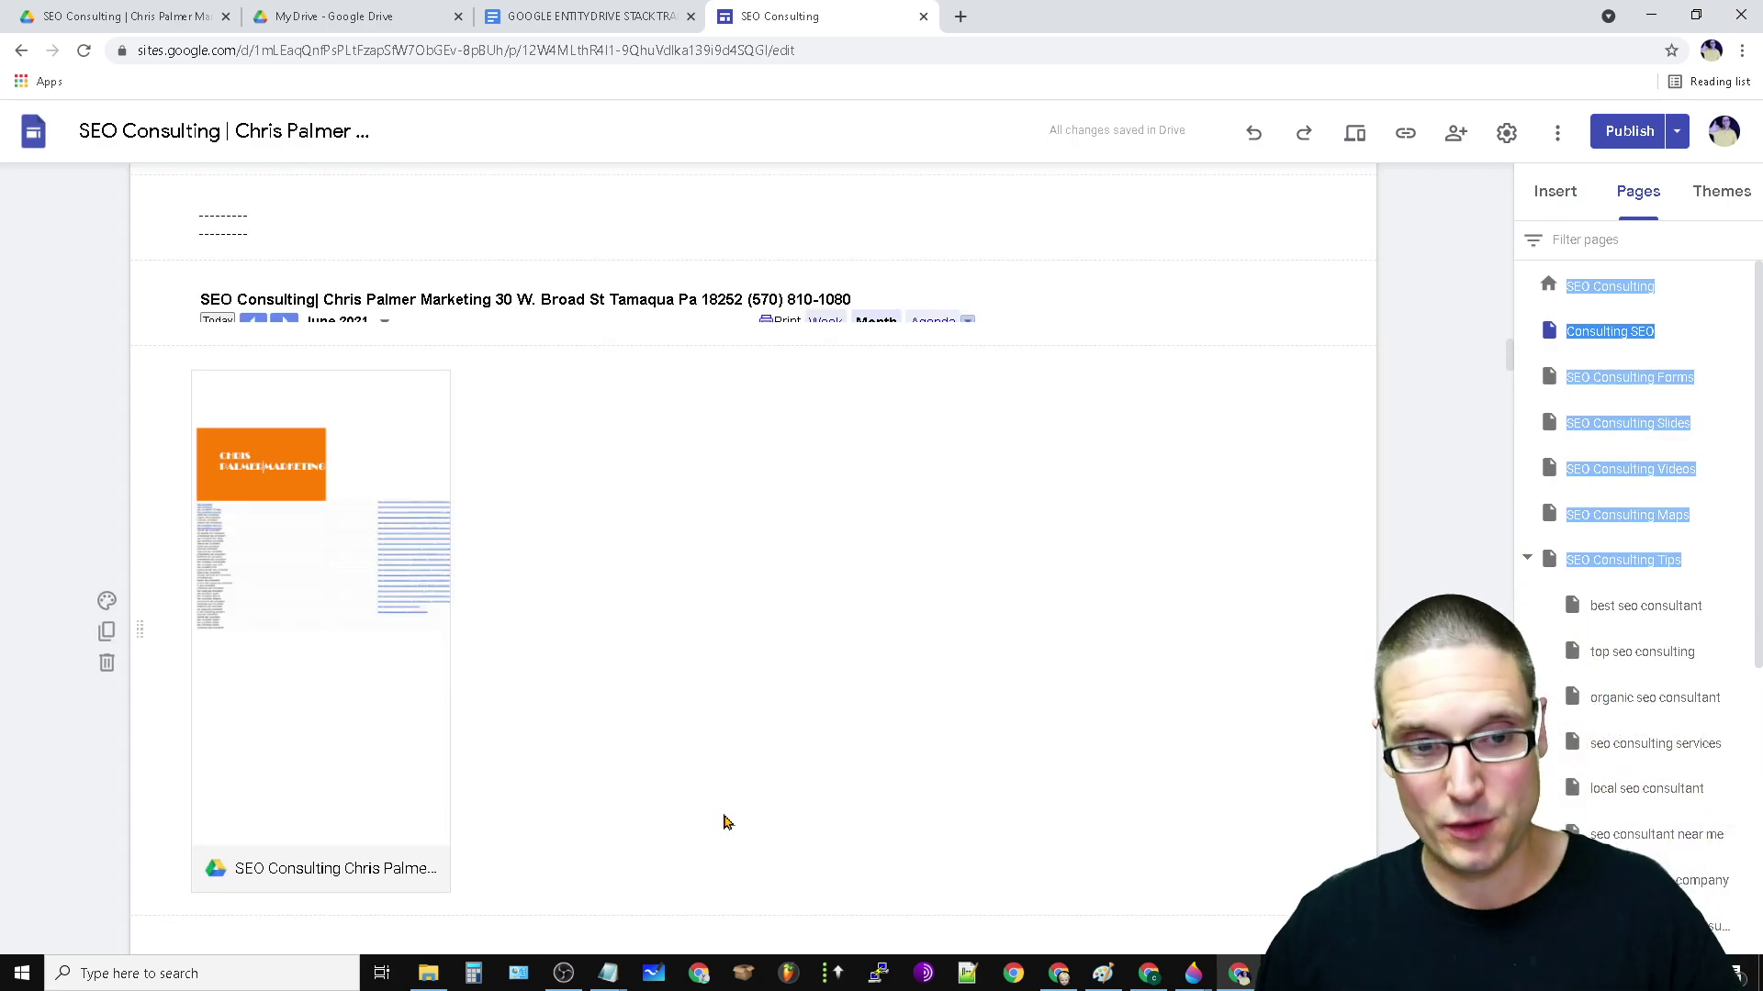
scroll(948, 357, "up", 6)
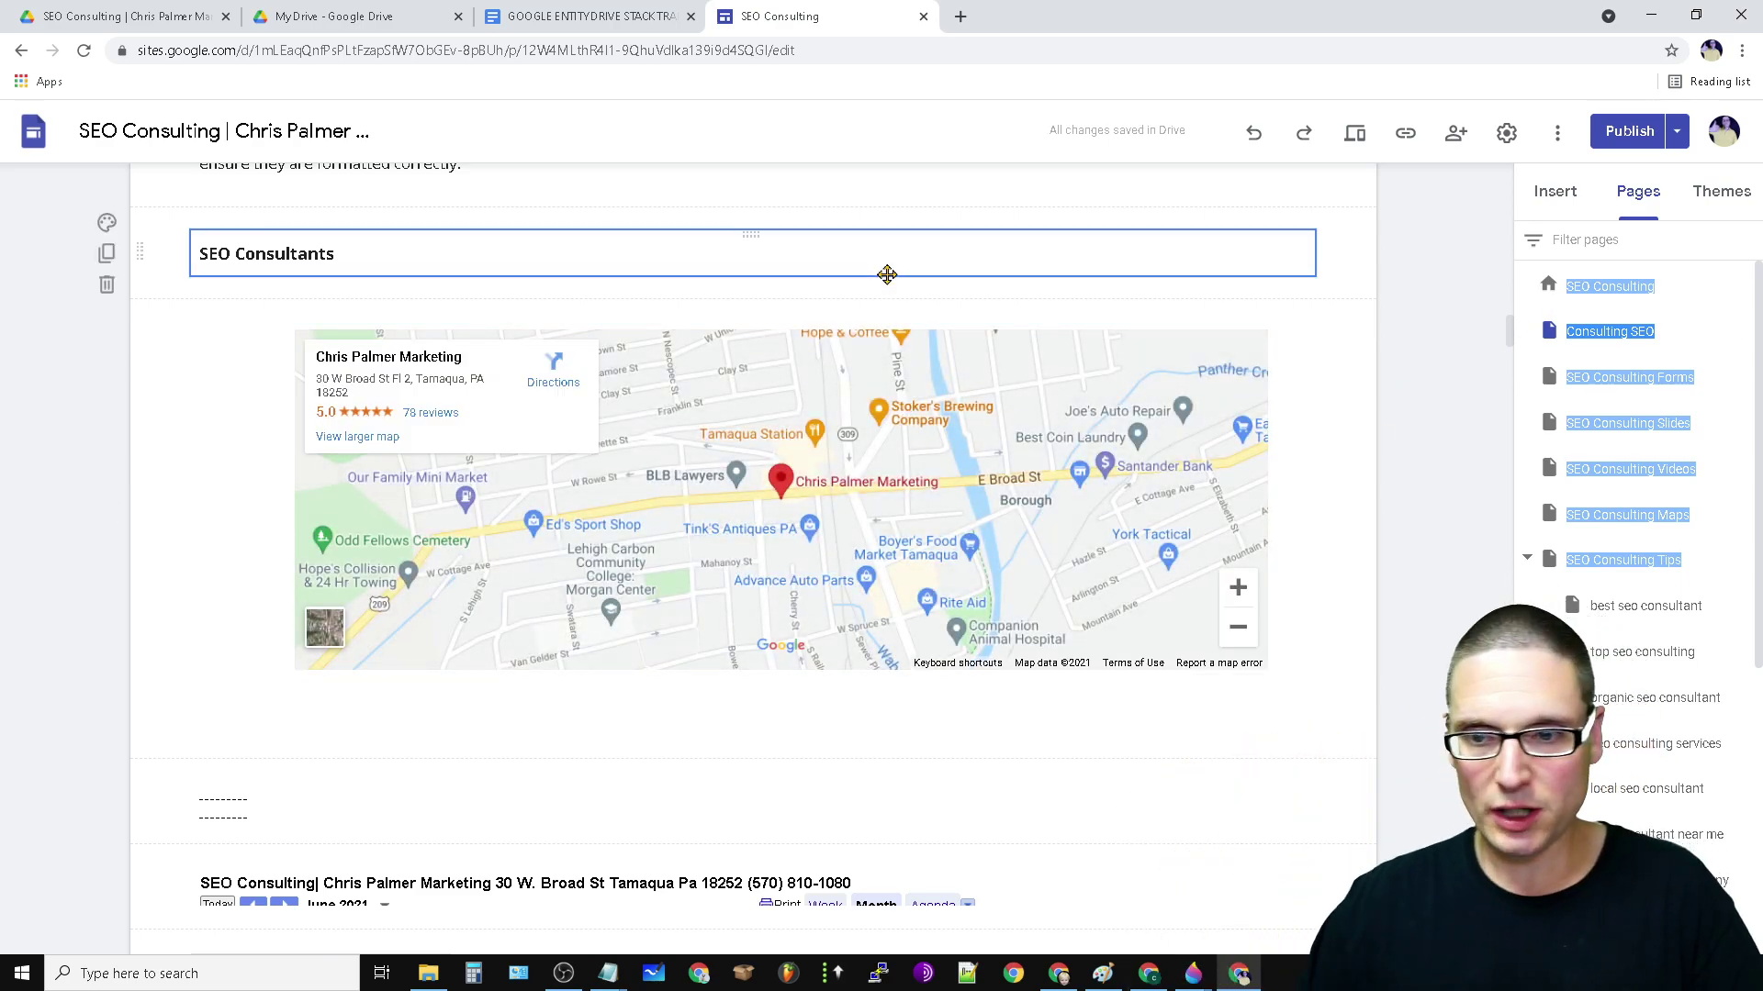
scroll(1062, 303, "up", 15)
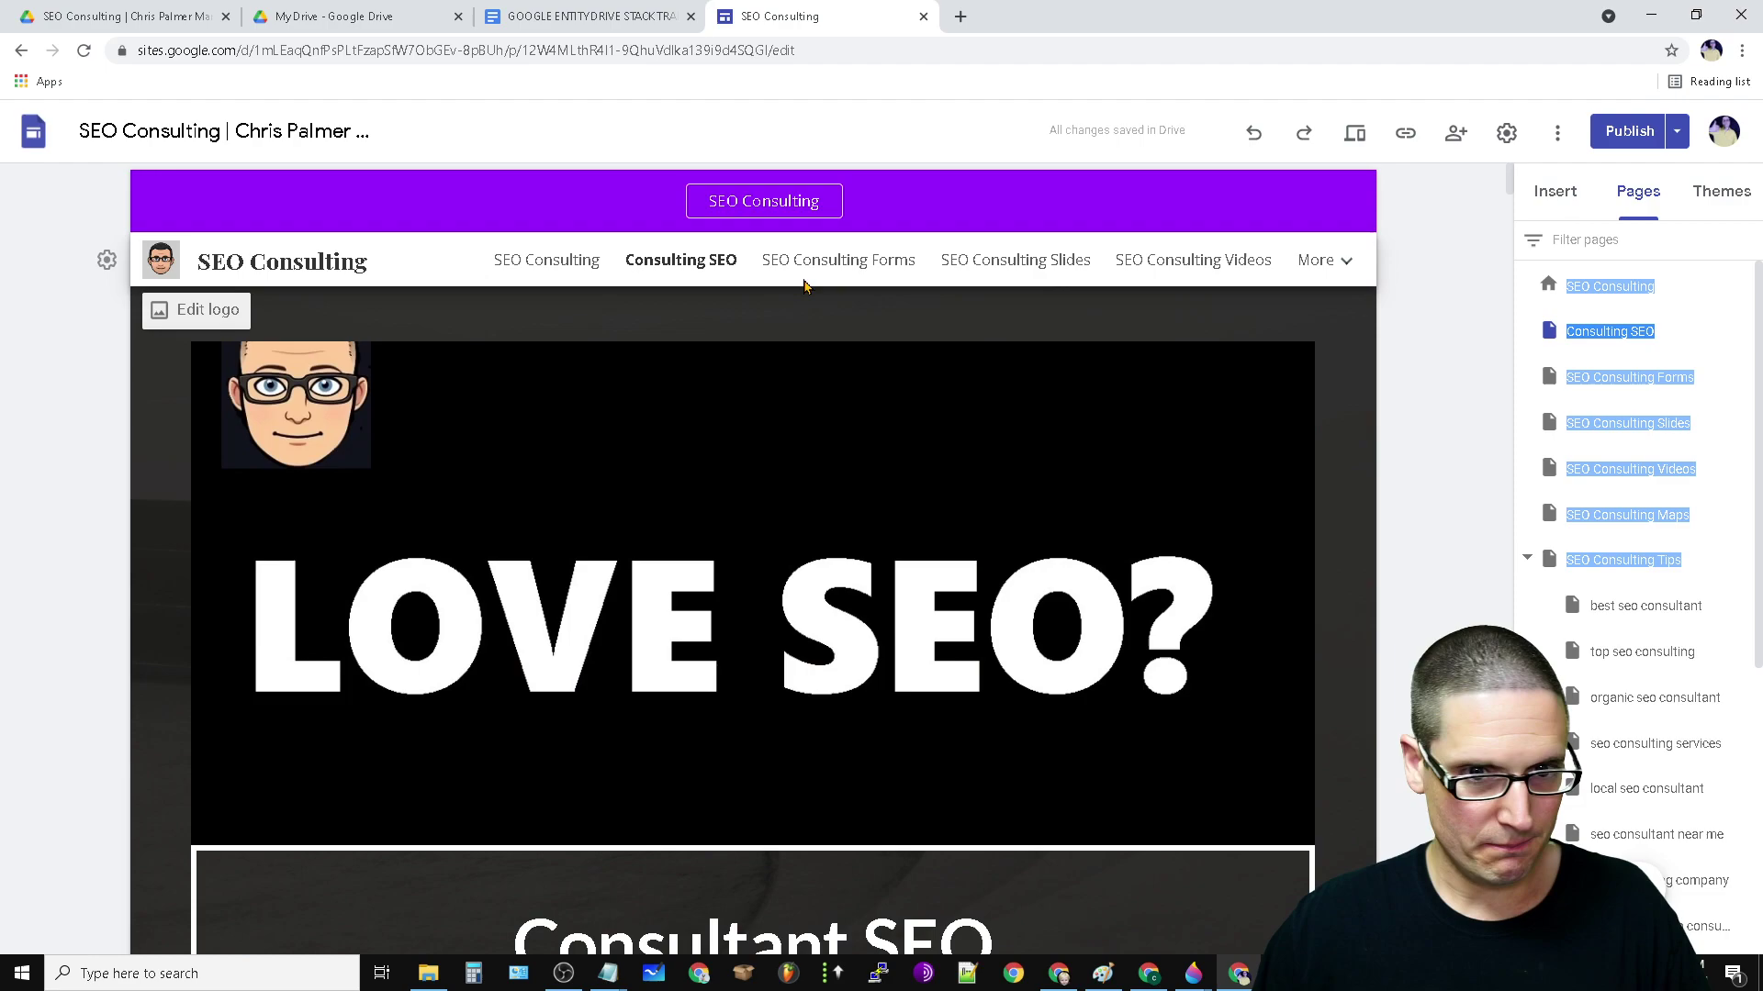
Open SEO Consulting Forms, check the header title and misspelled 'SEO Cosnulting Forms' heading, then scroll down
left_click(845, 264)
scroll(1119, 728, "down", 10)
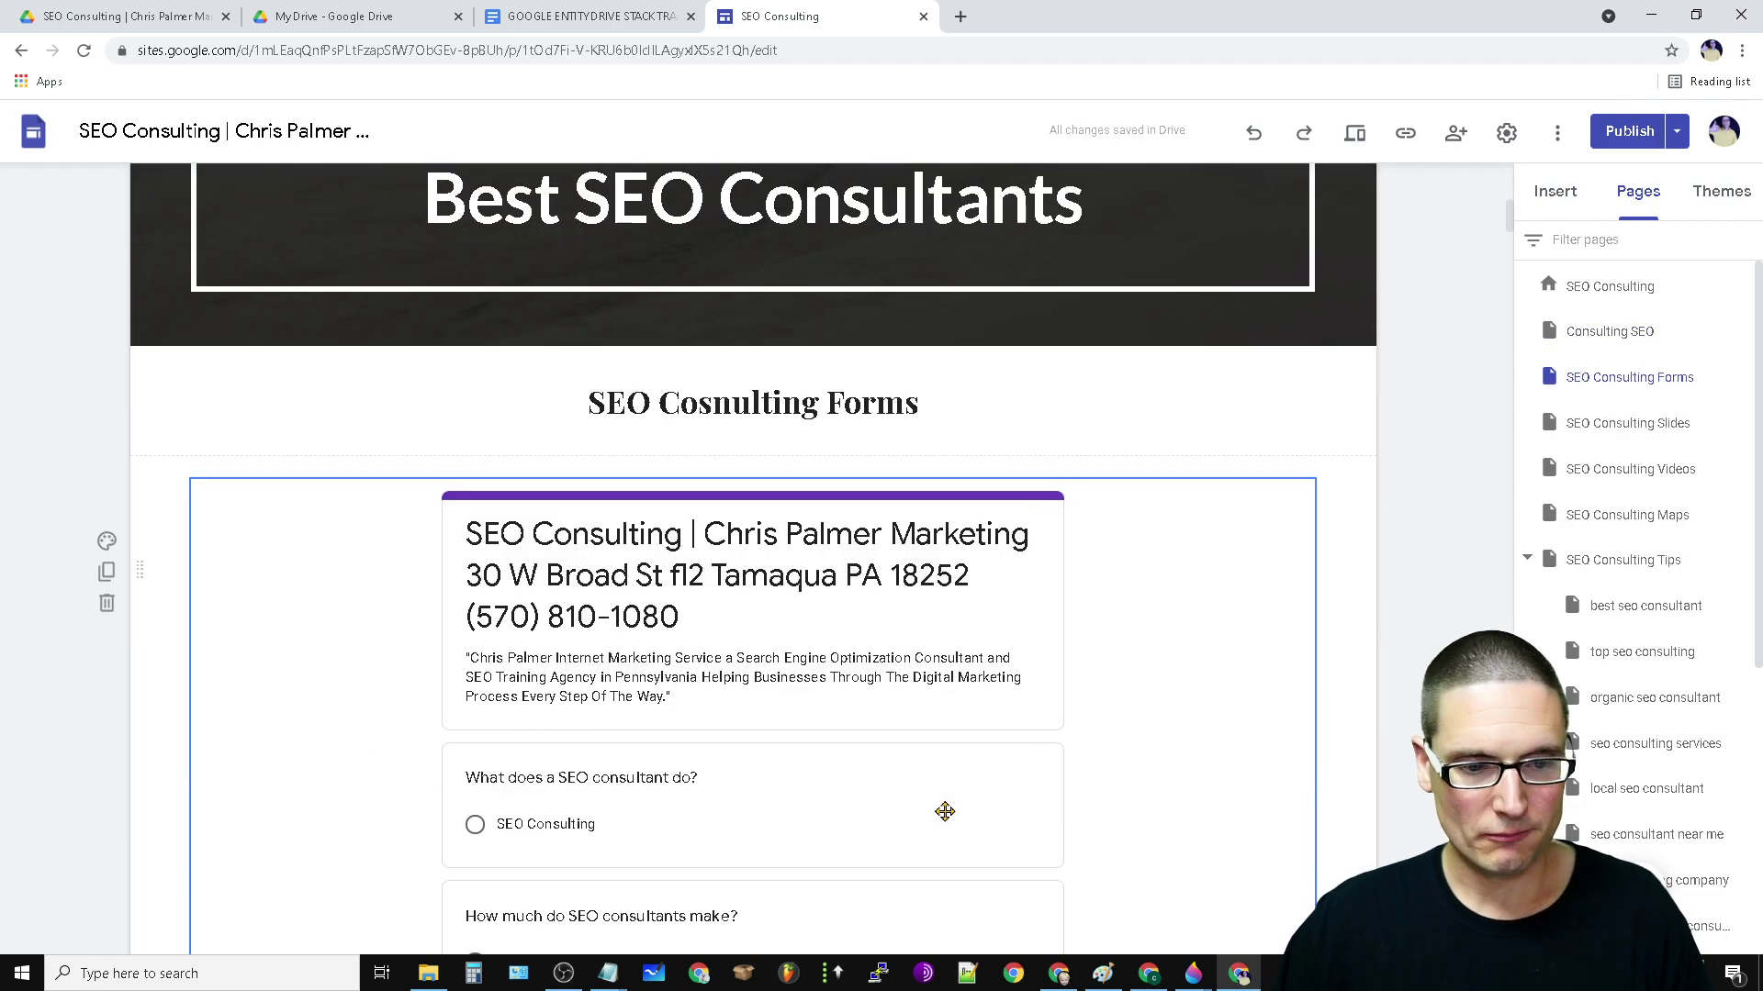
scroll(1117, 724, "up", 12)
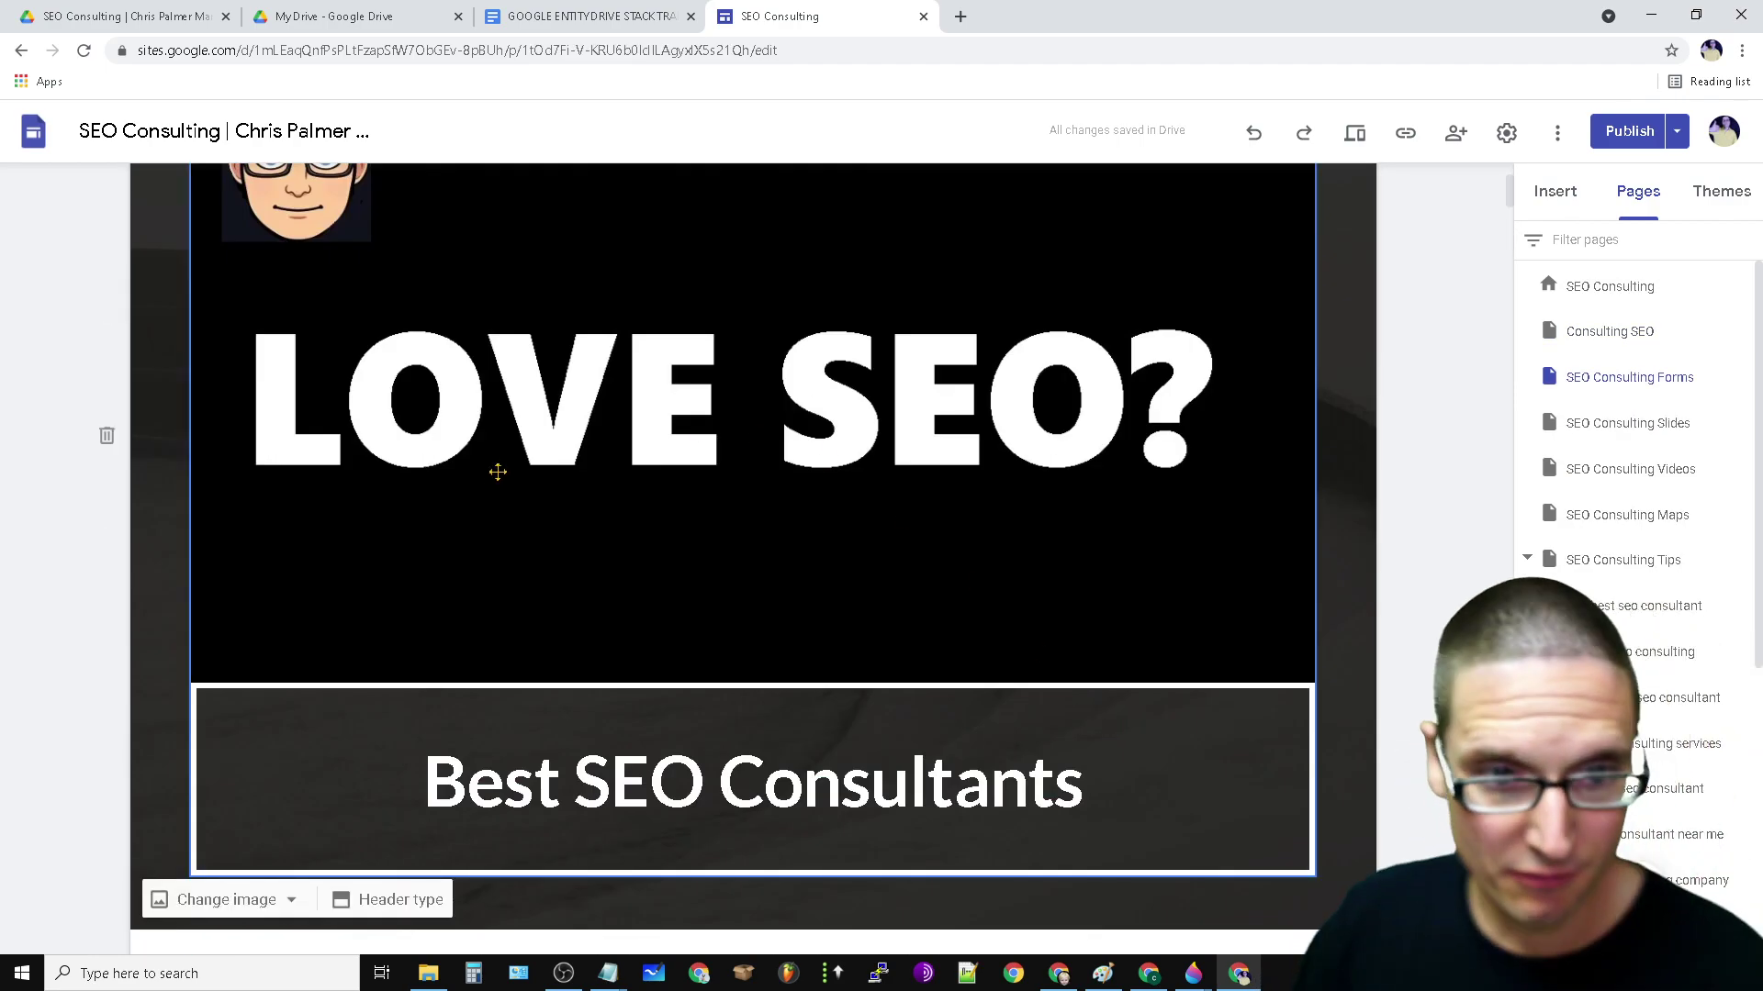
scroll(1078, 709, "down", 6)
left_click(870, 203)
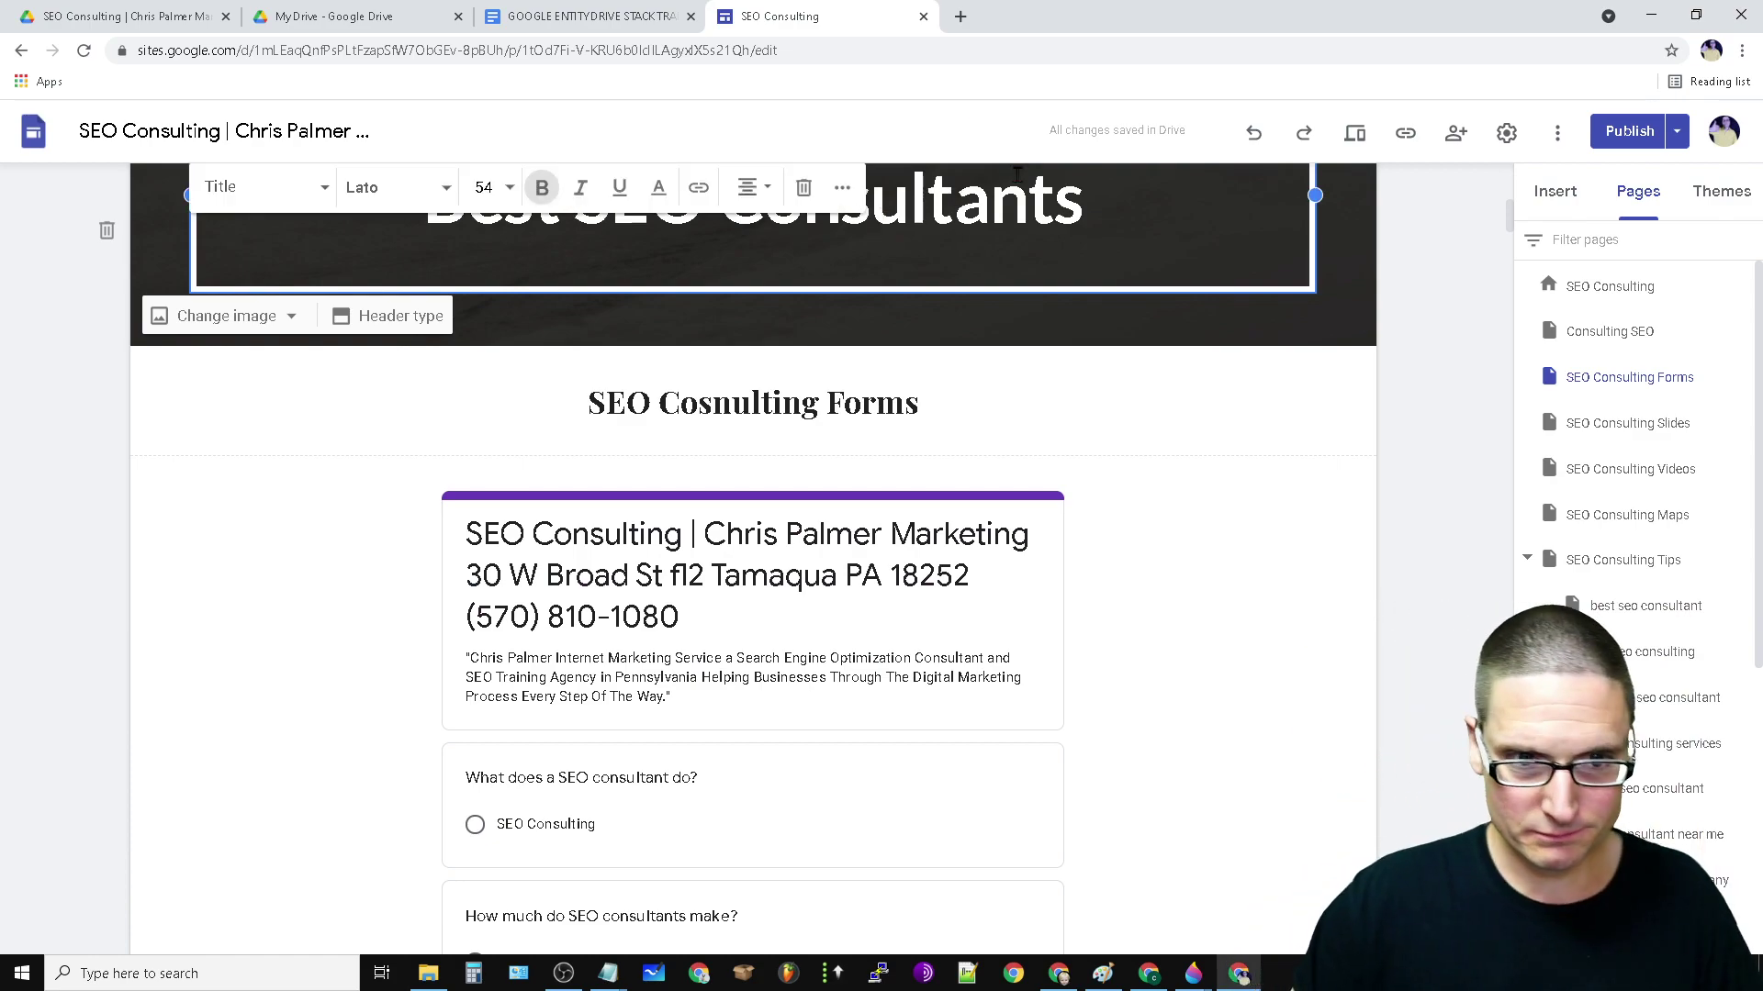
left_click(836, 391)
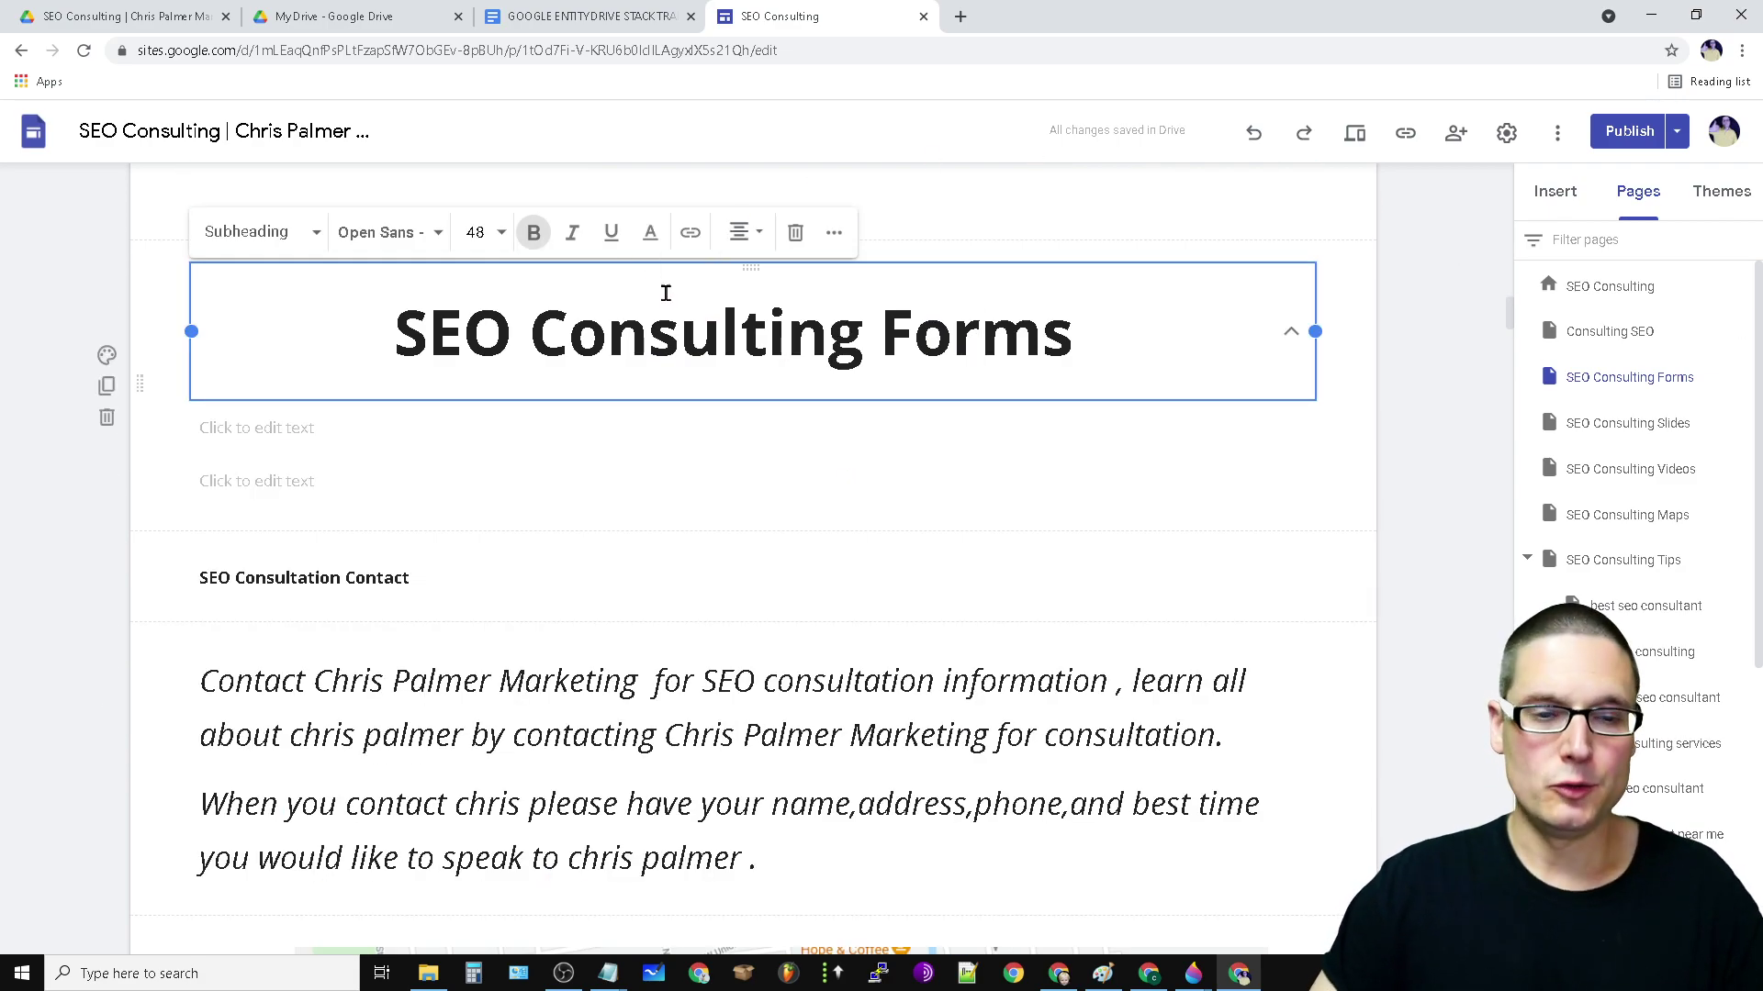
scroll(582, 621, "down", 3)
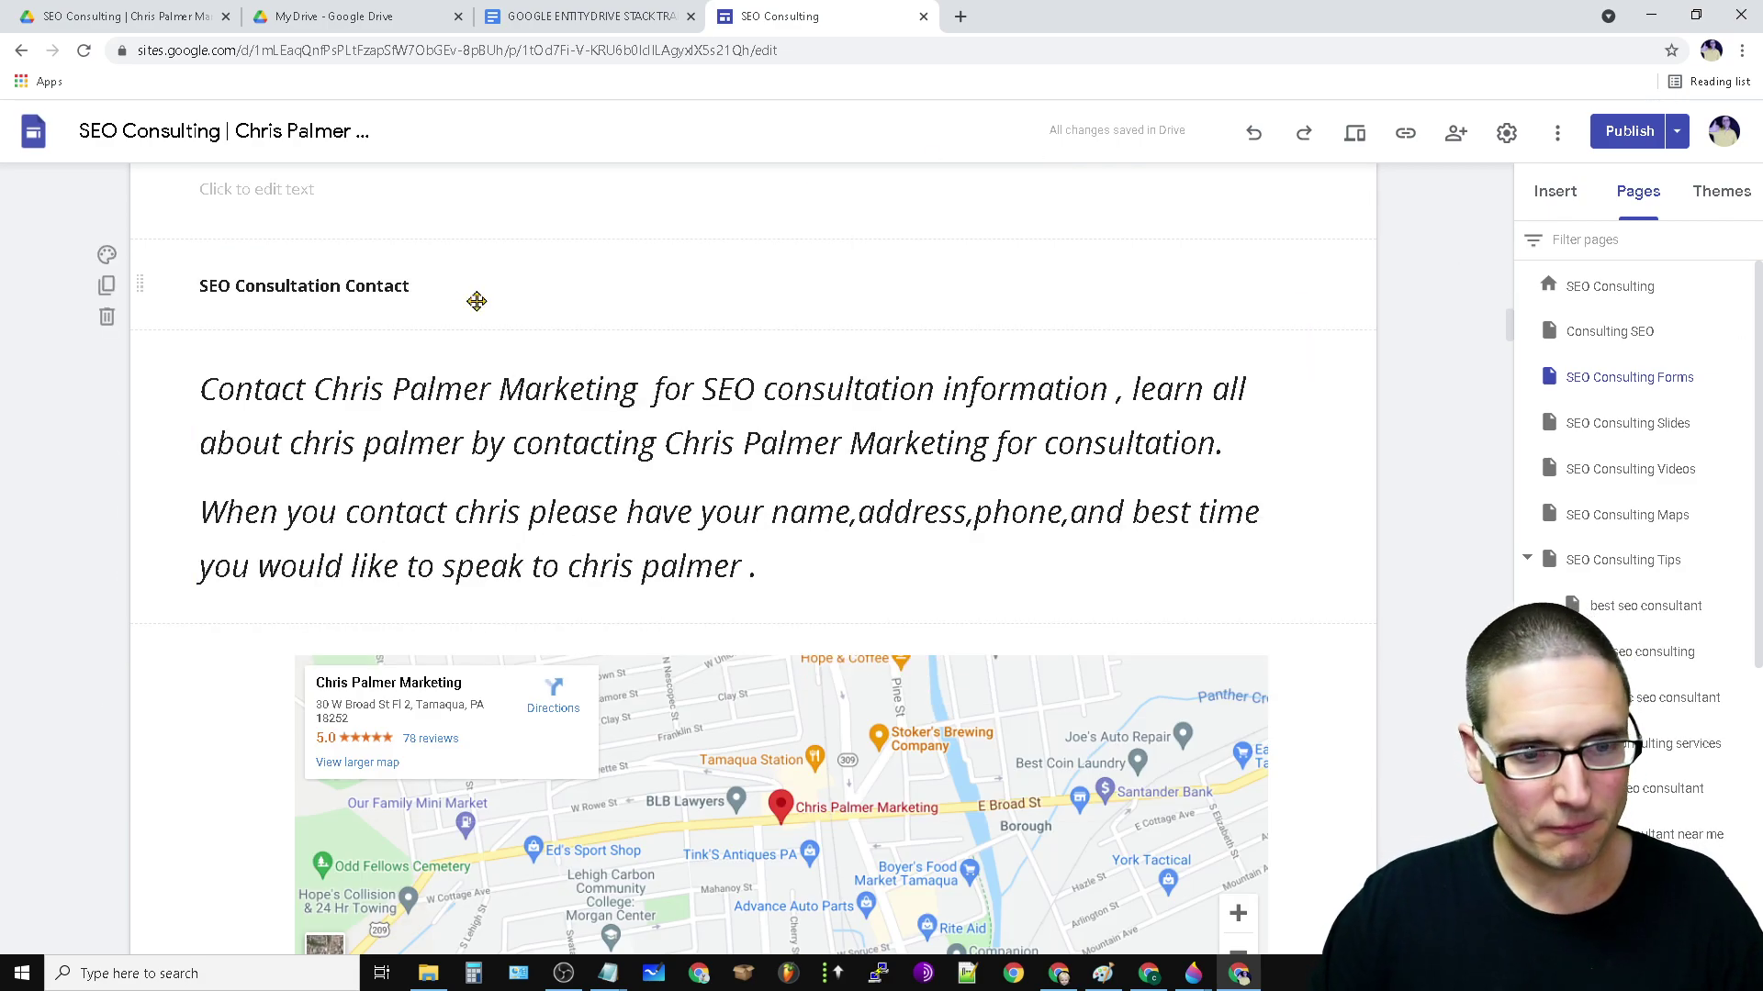
scroll(895, 763, "down", 13)
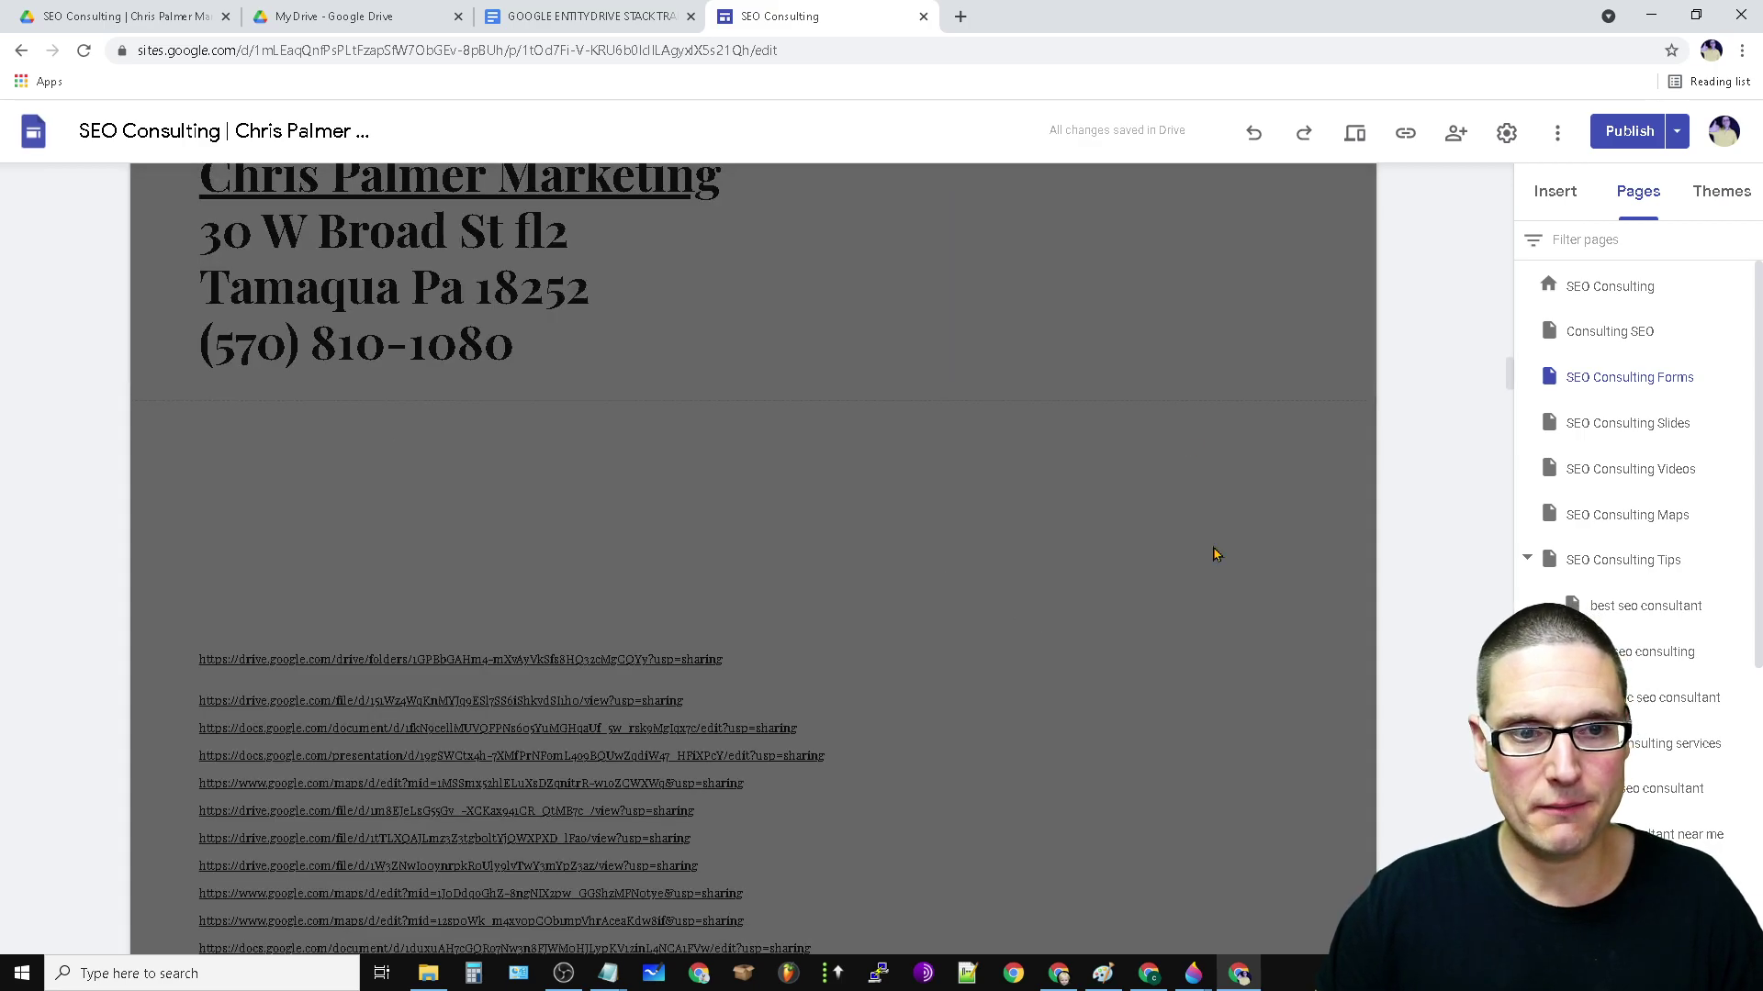
scroll(443, 340, "down", 8)
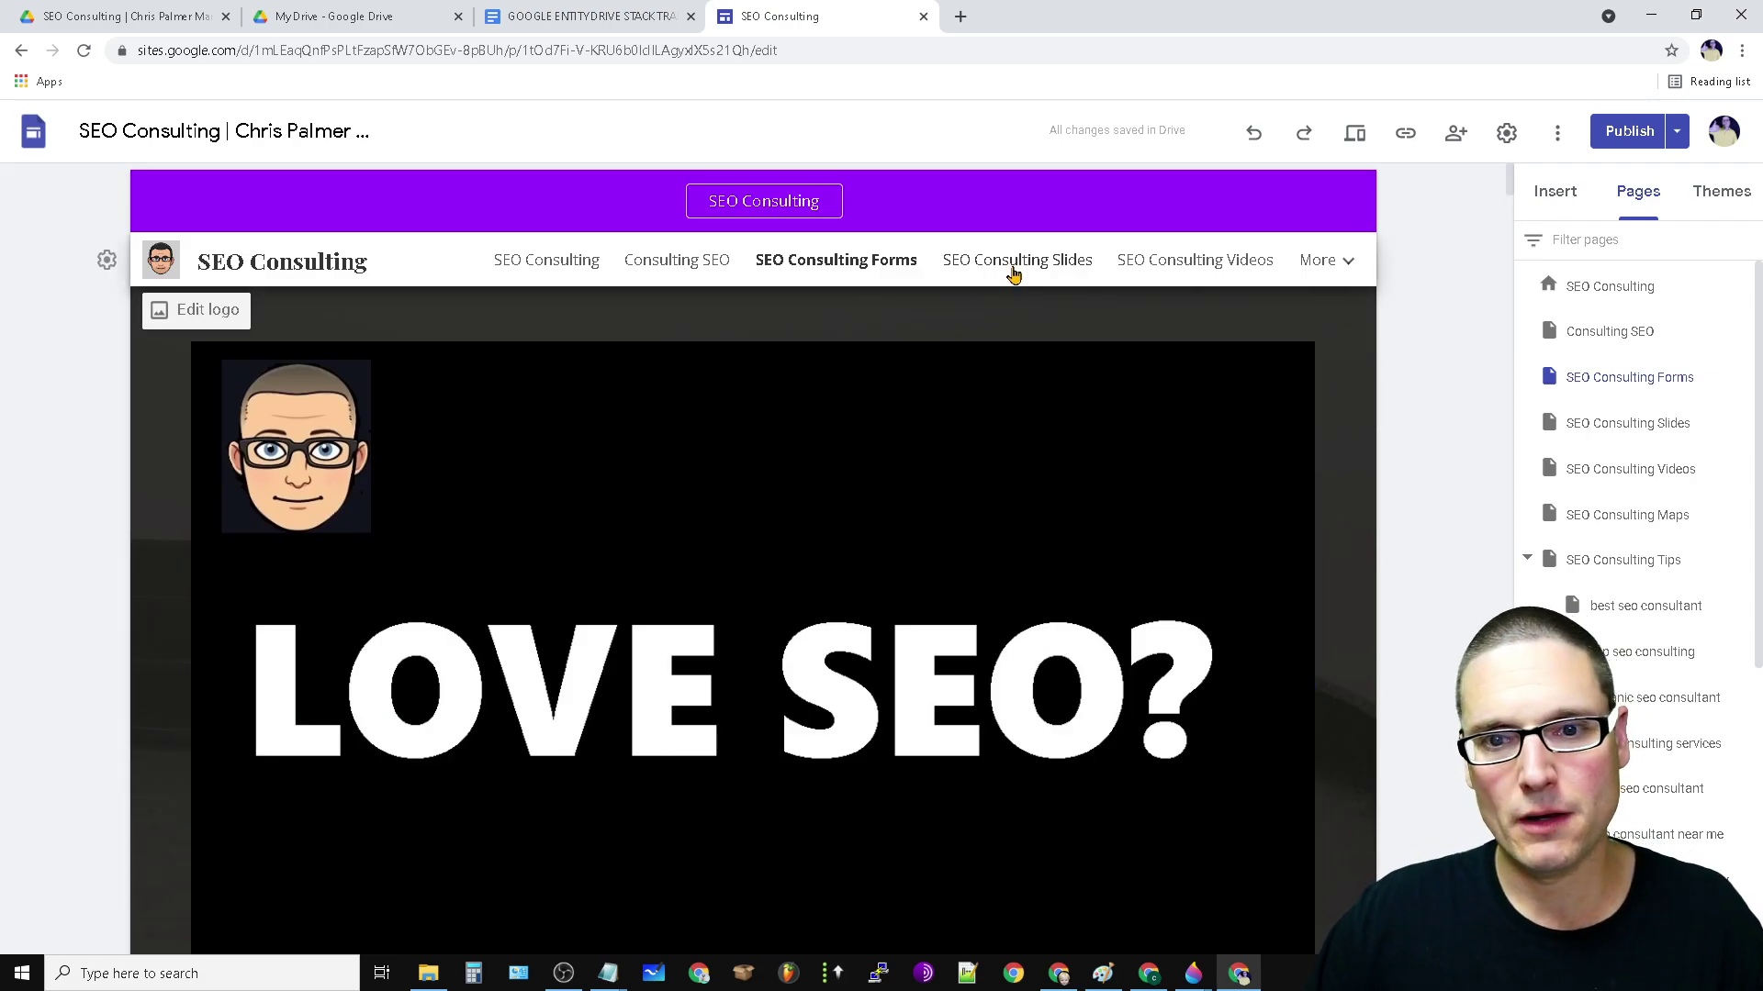
Scroll the SEO Consulting Slides page to its SEO-Consulting-Resources text box
scroll(918, 523, "down", 5)
scroll(868, 477, "up", 5)
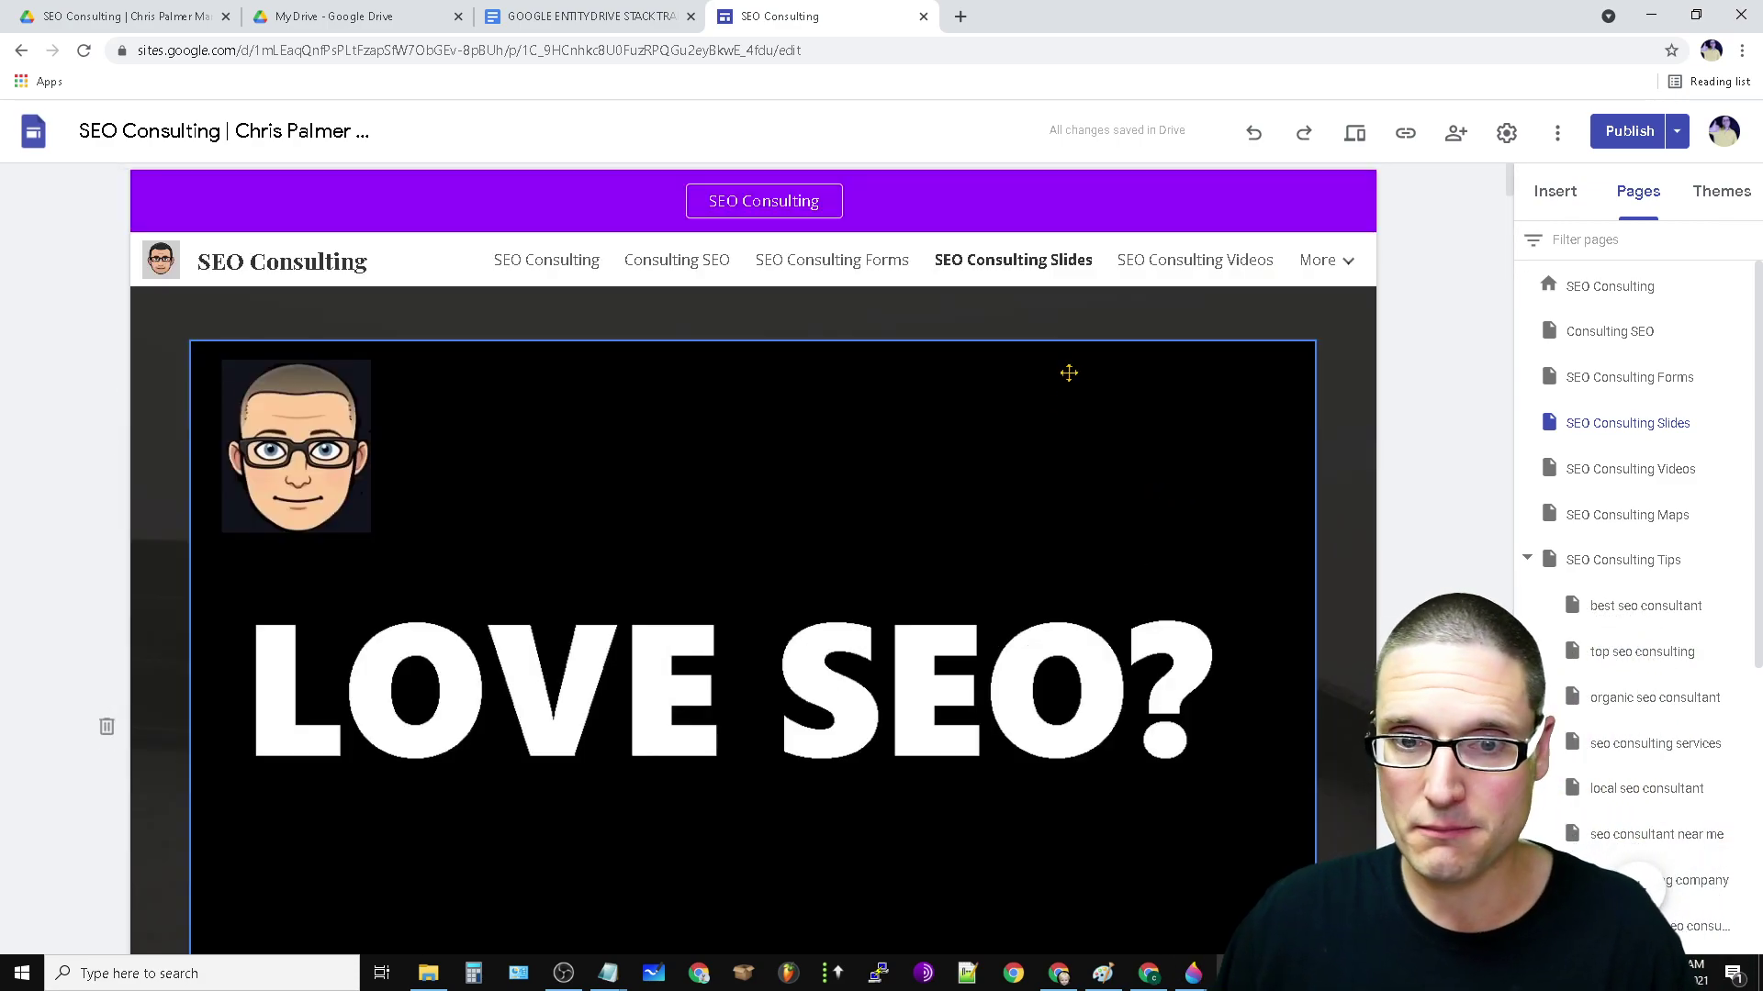
Open SEO Consulting Videos and scroll through its videos down to the business-address footer
left_click(1153, 264)
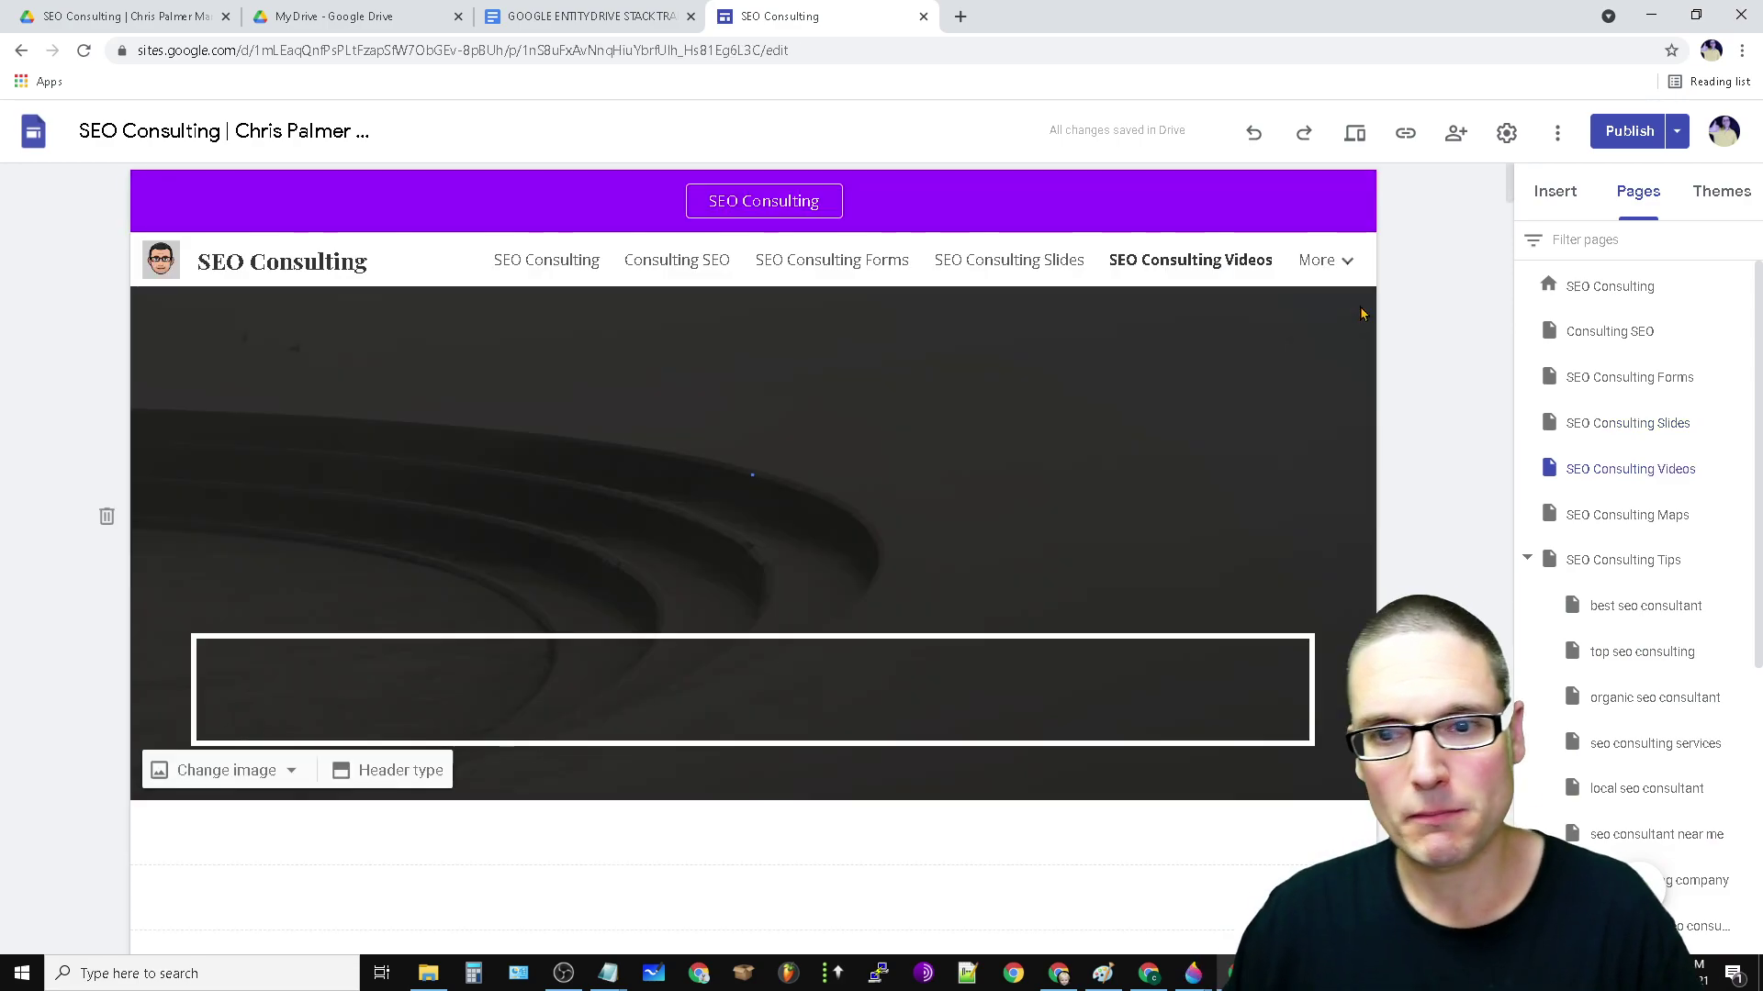
scroll(1129, 759, "down", 10)
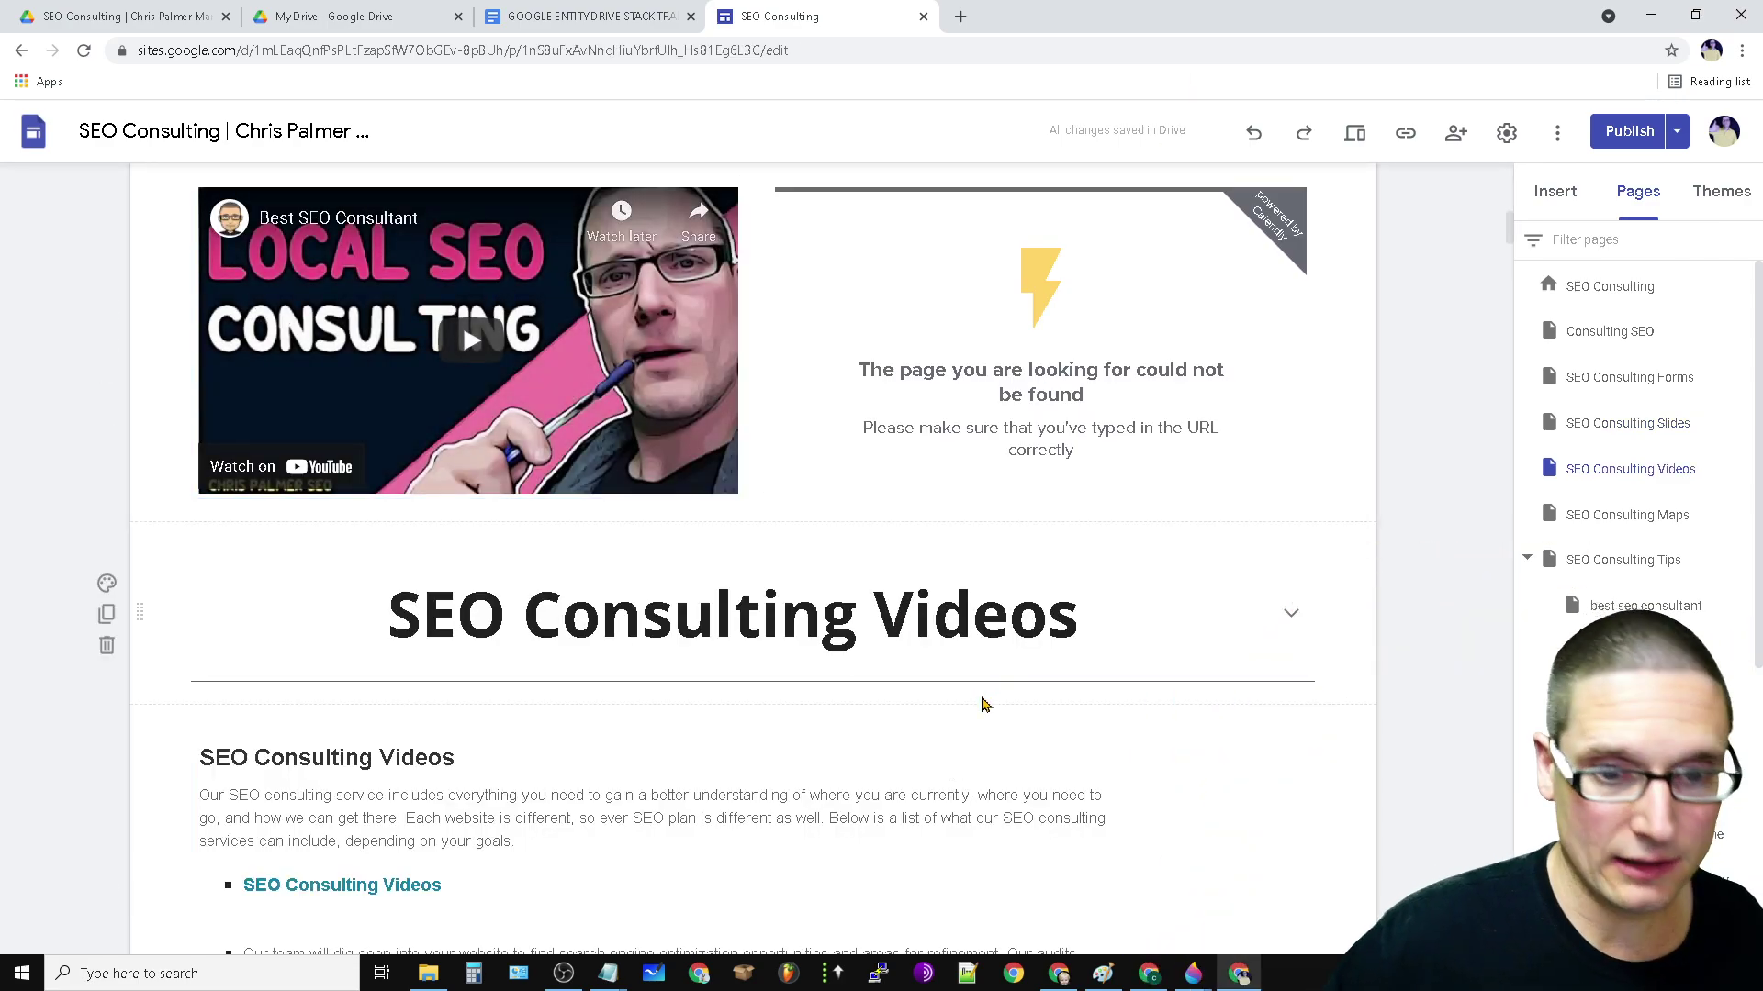
scroll(964, 661, "down", 3)
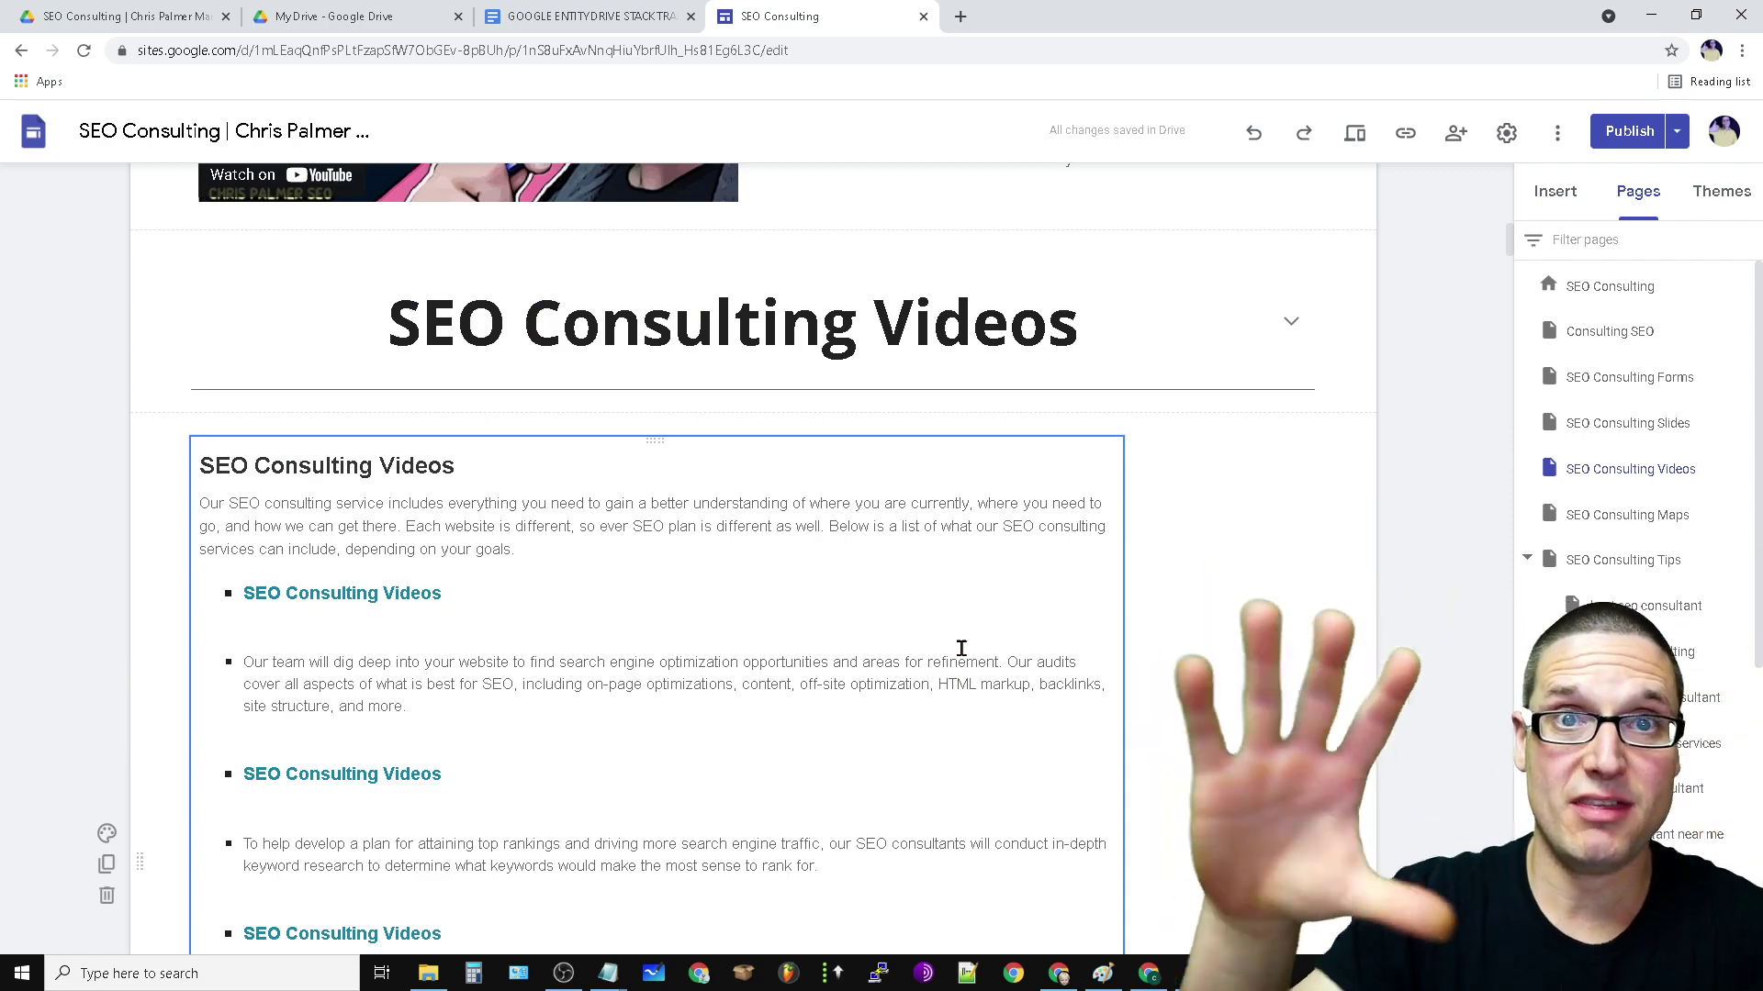
scroll(537, 538, "down", 8)
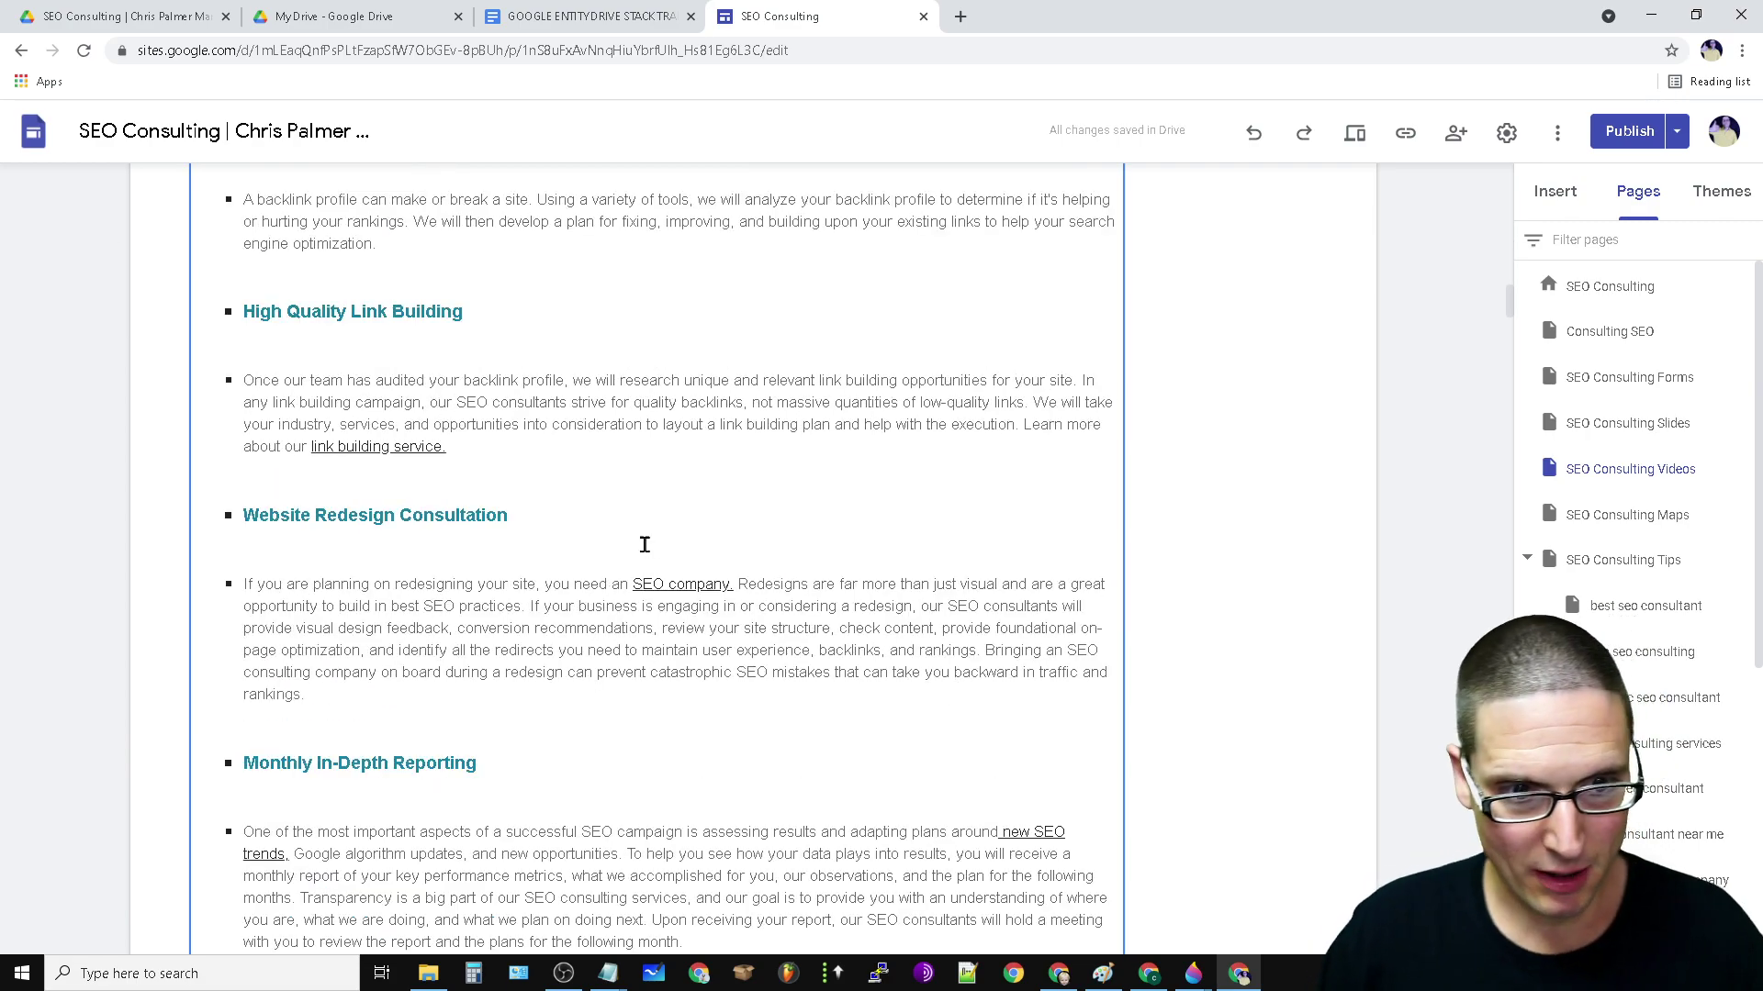
scroll(536, 643, "down", 10)
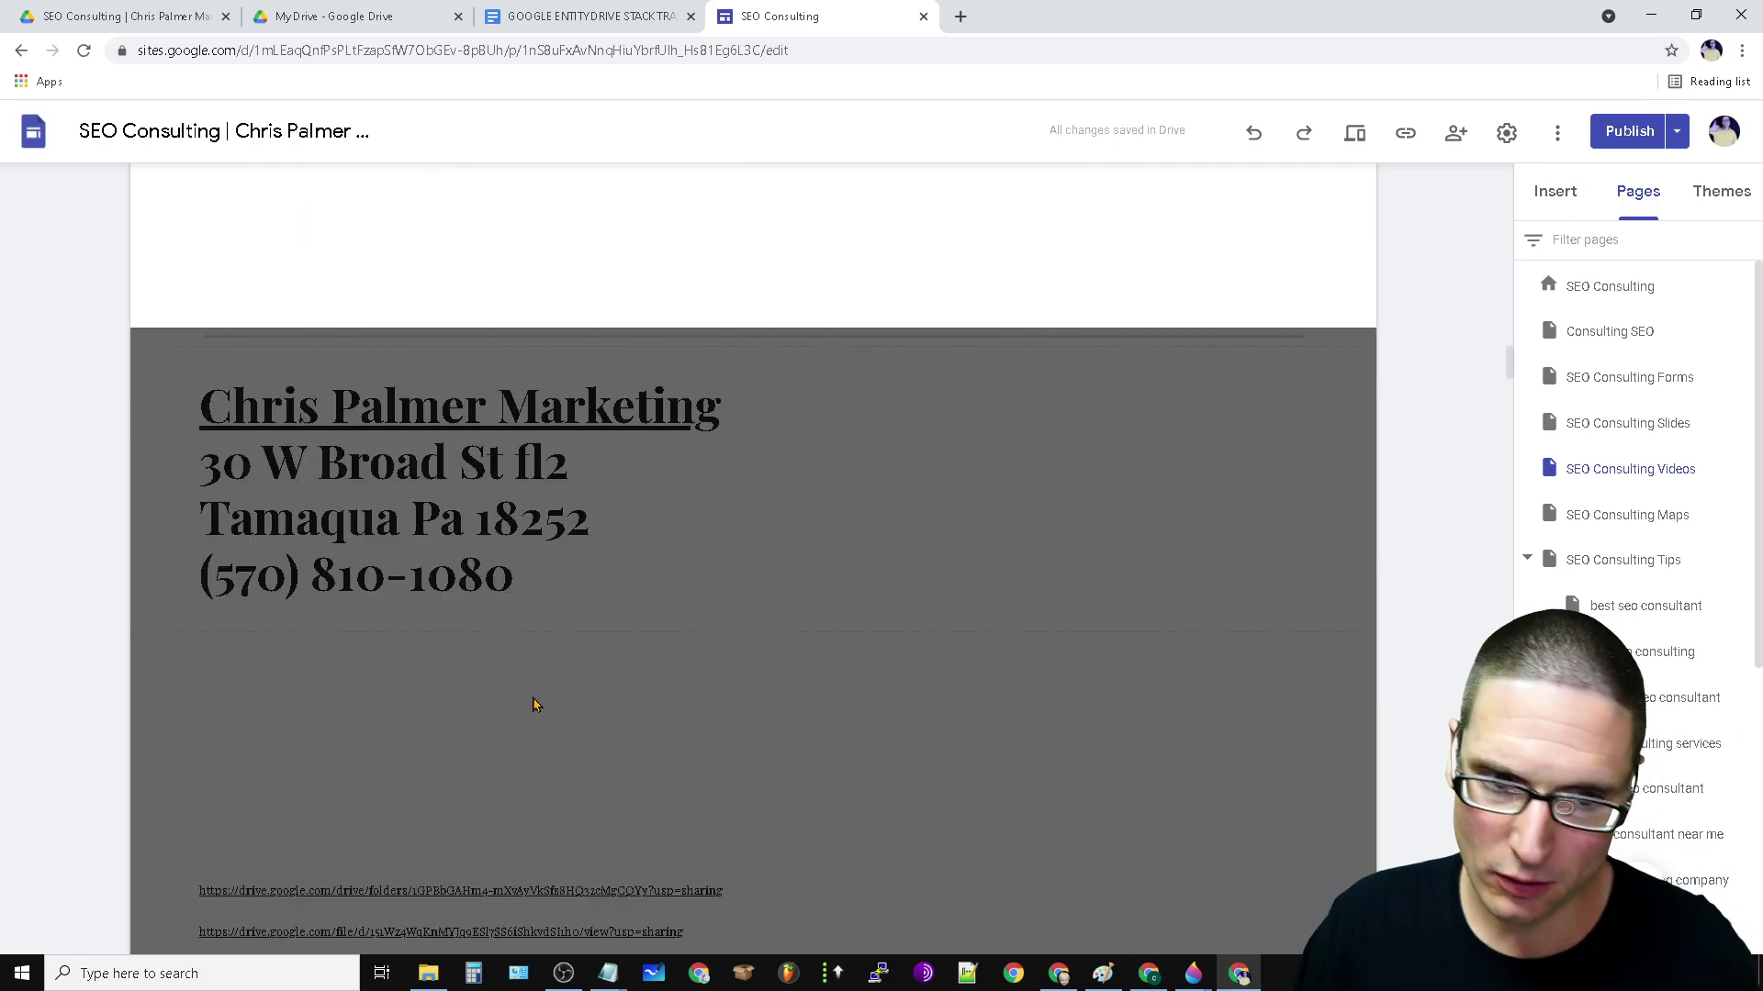
left_click(368, 603)
scroll(649, 621, "down", 5)
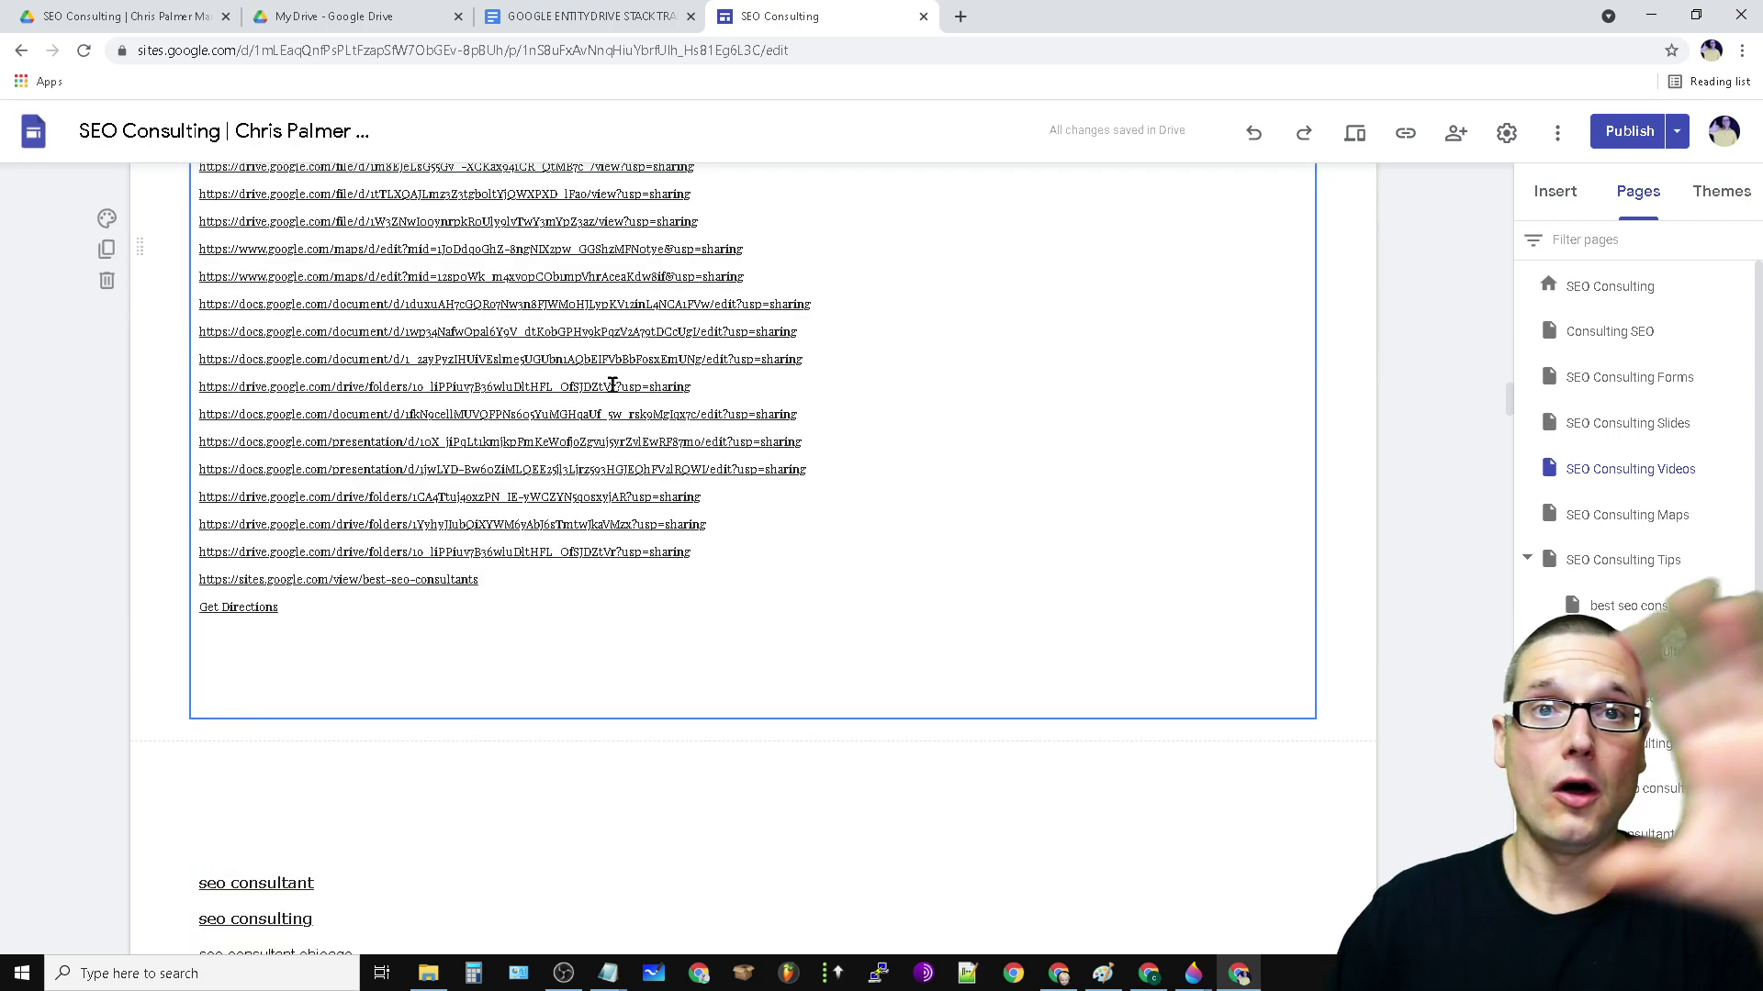
scroll(570, 657, "down", 6)
scroll(1048, 855, "up", 20)
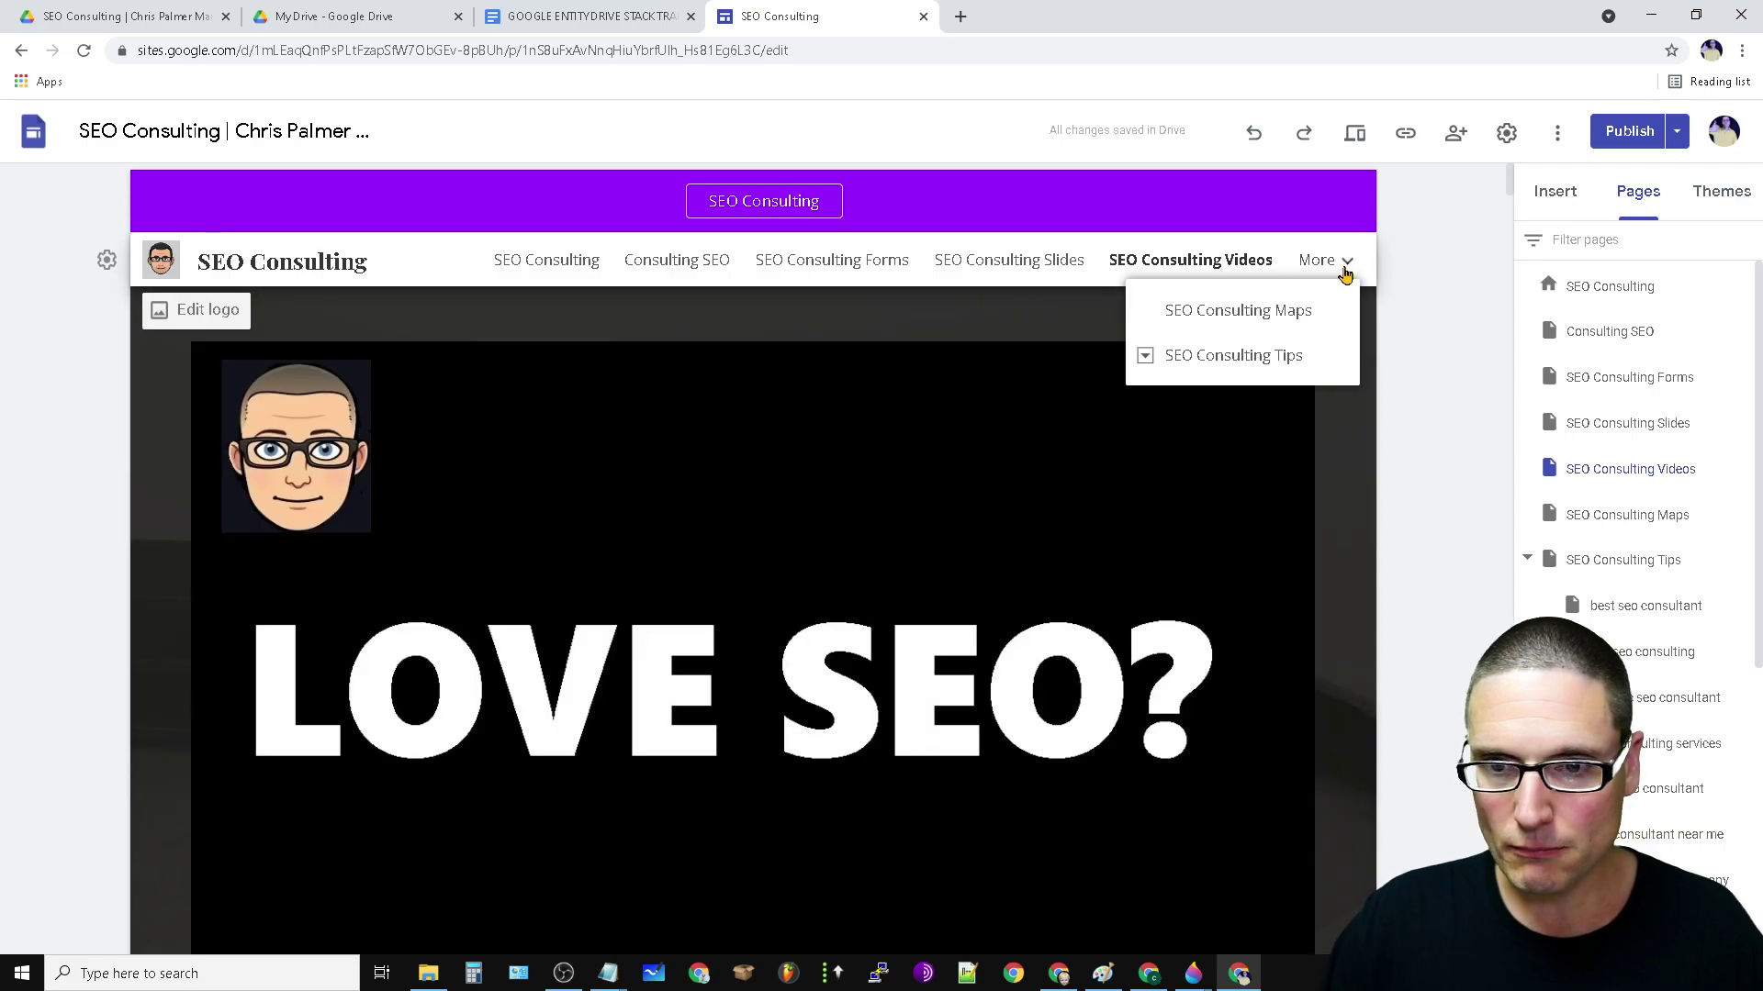
Open SEO Consulting Maps and review its driving-route maps, US map embed and service text
mouse_move(1322, 260)
left_click(1235, 307)
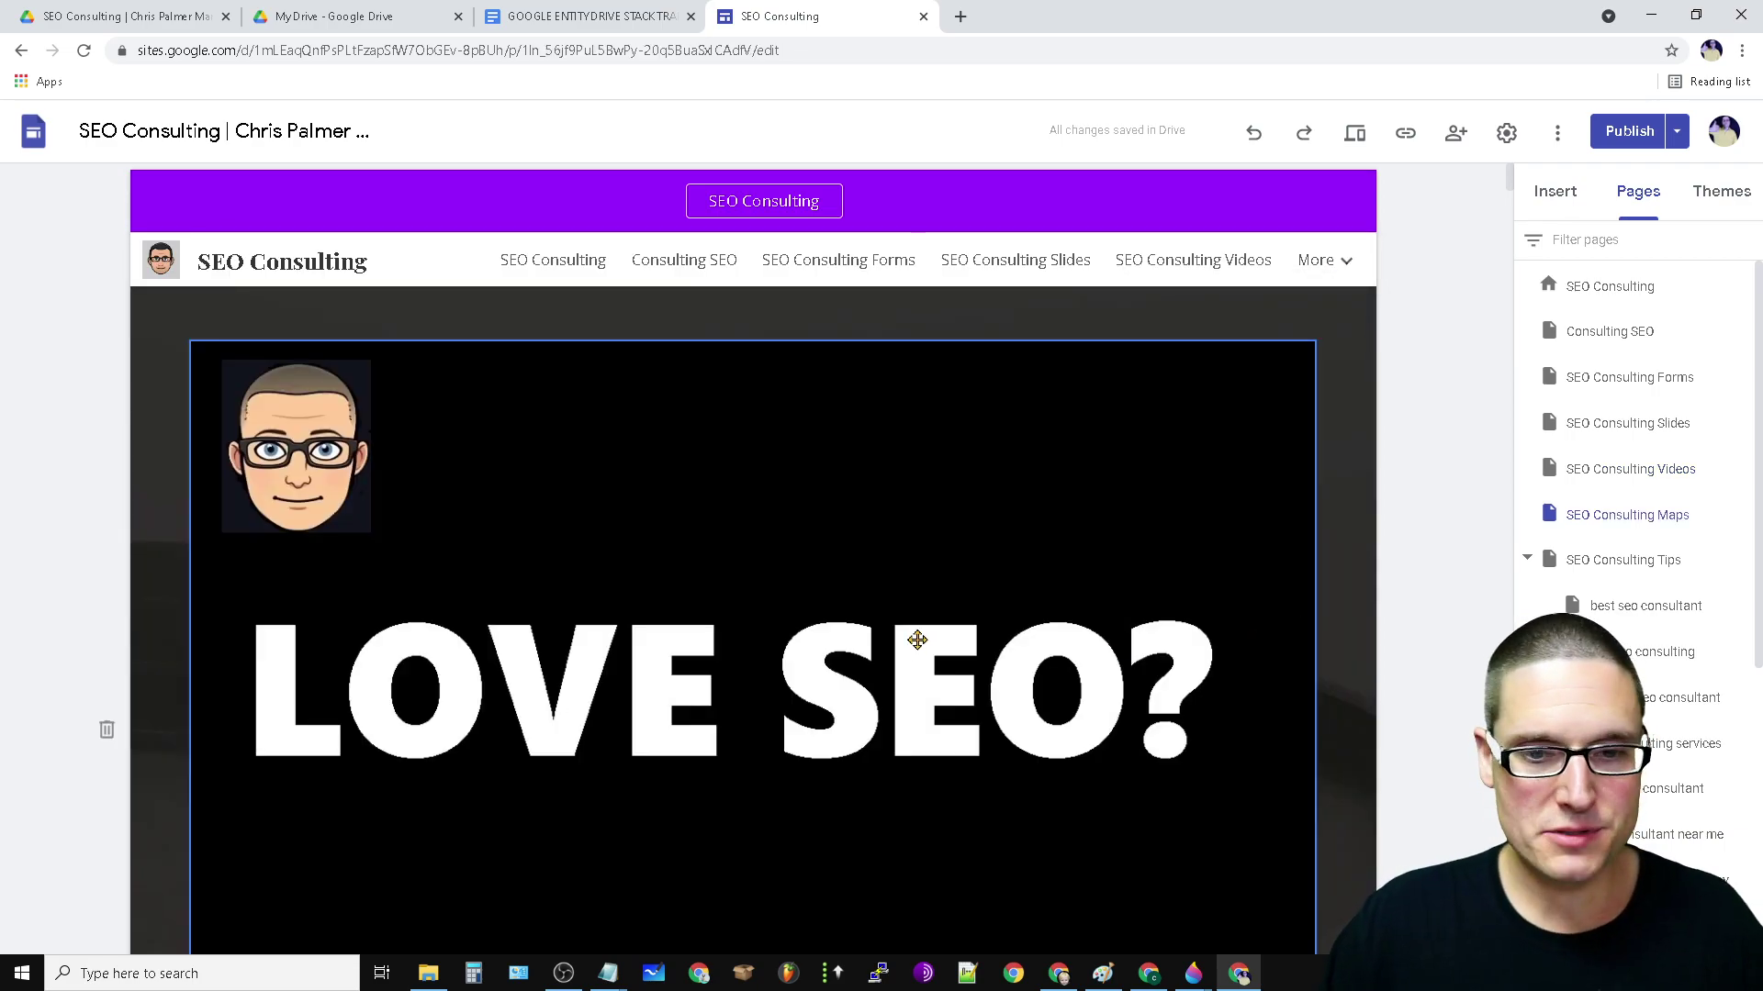
scroll(916, 637, "down", 10)
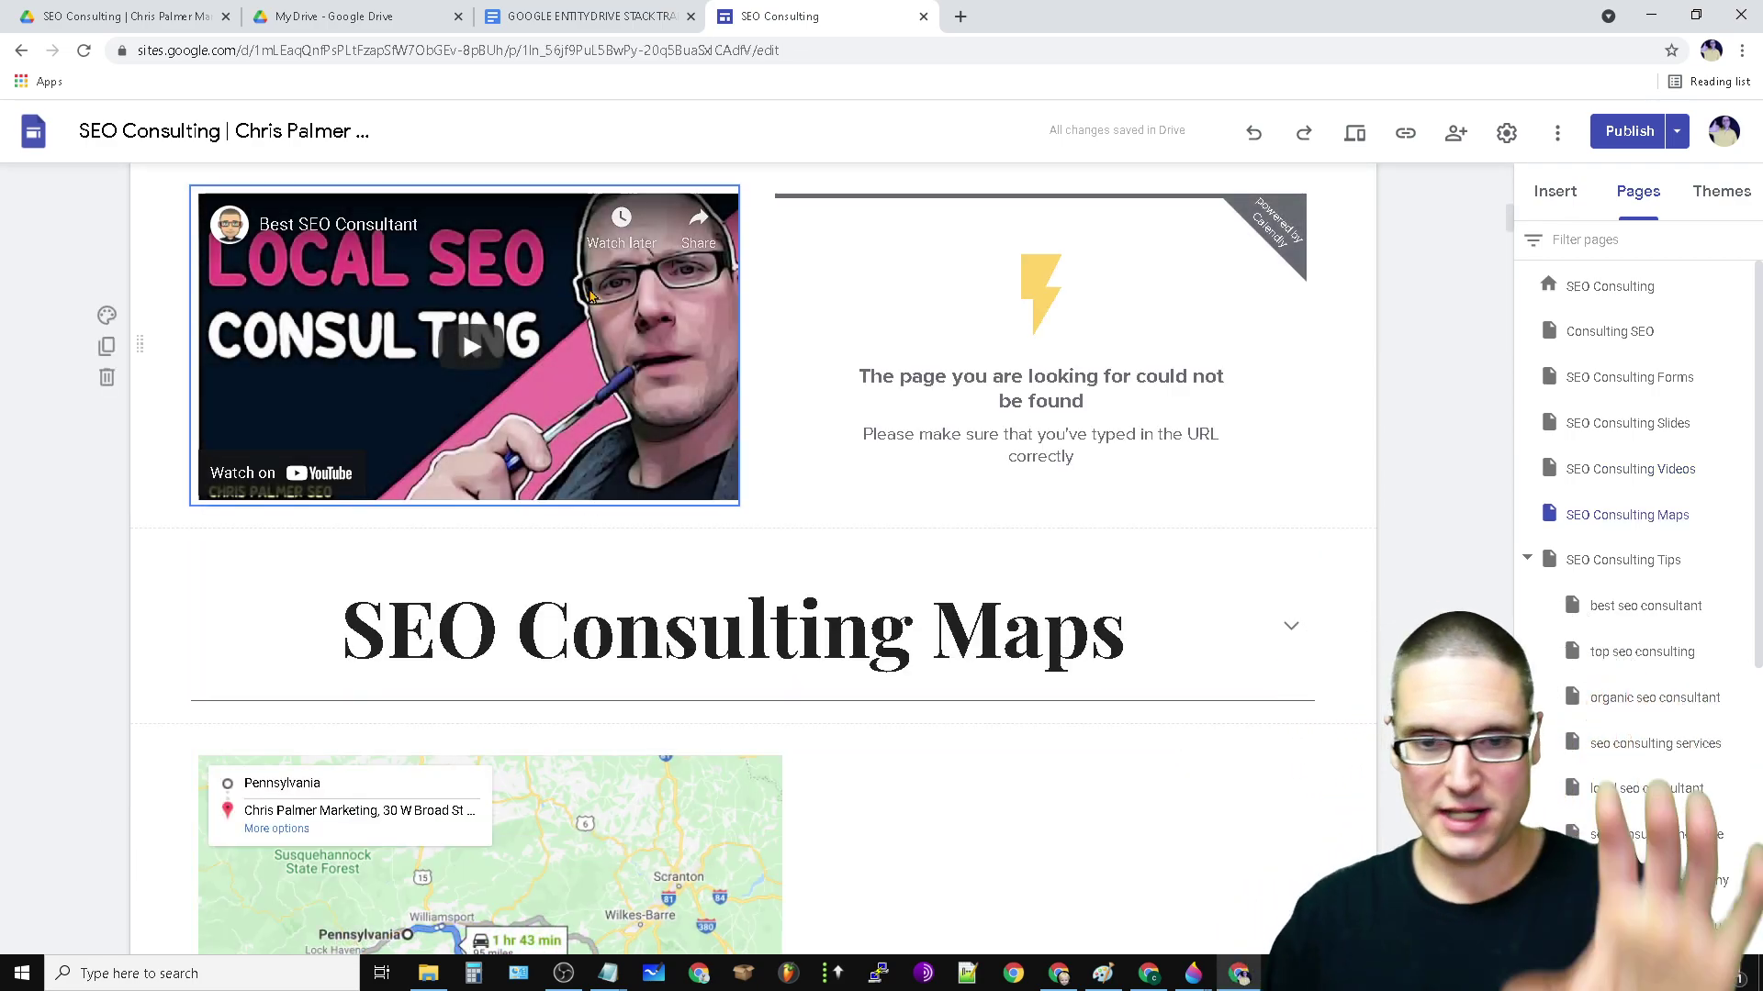
scroll(685, 444, "down", 6)
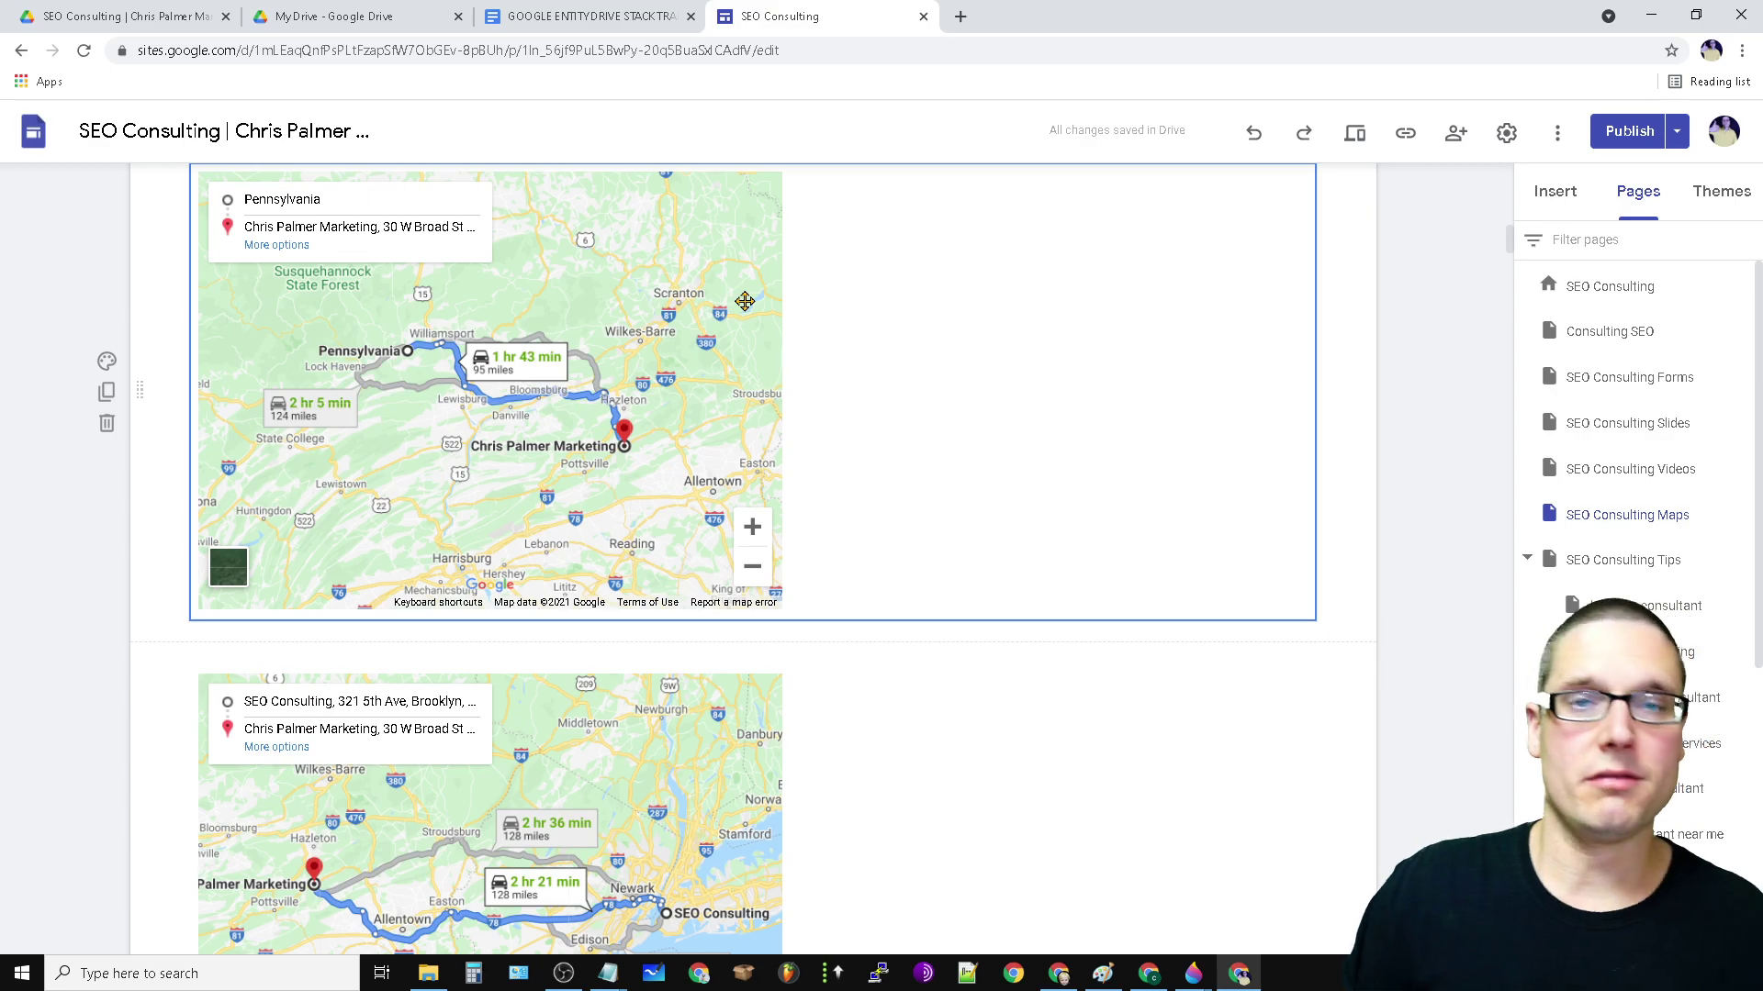
scroll(744, 301, "down", 12)
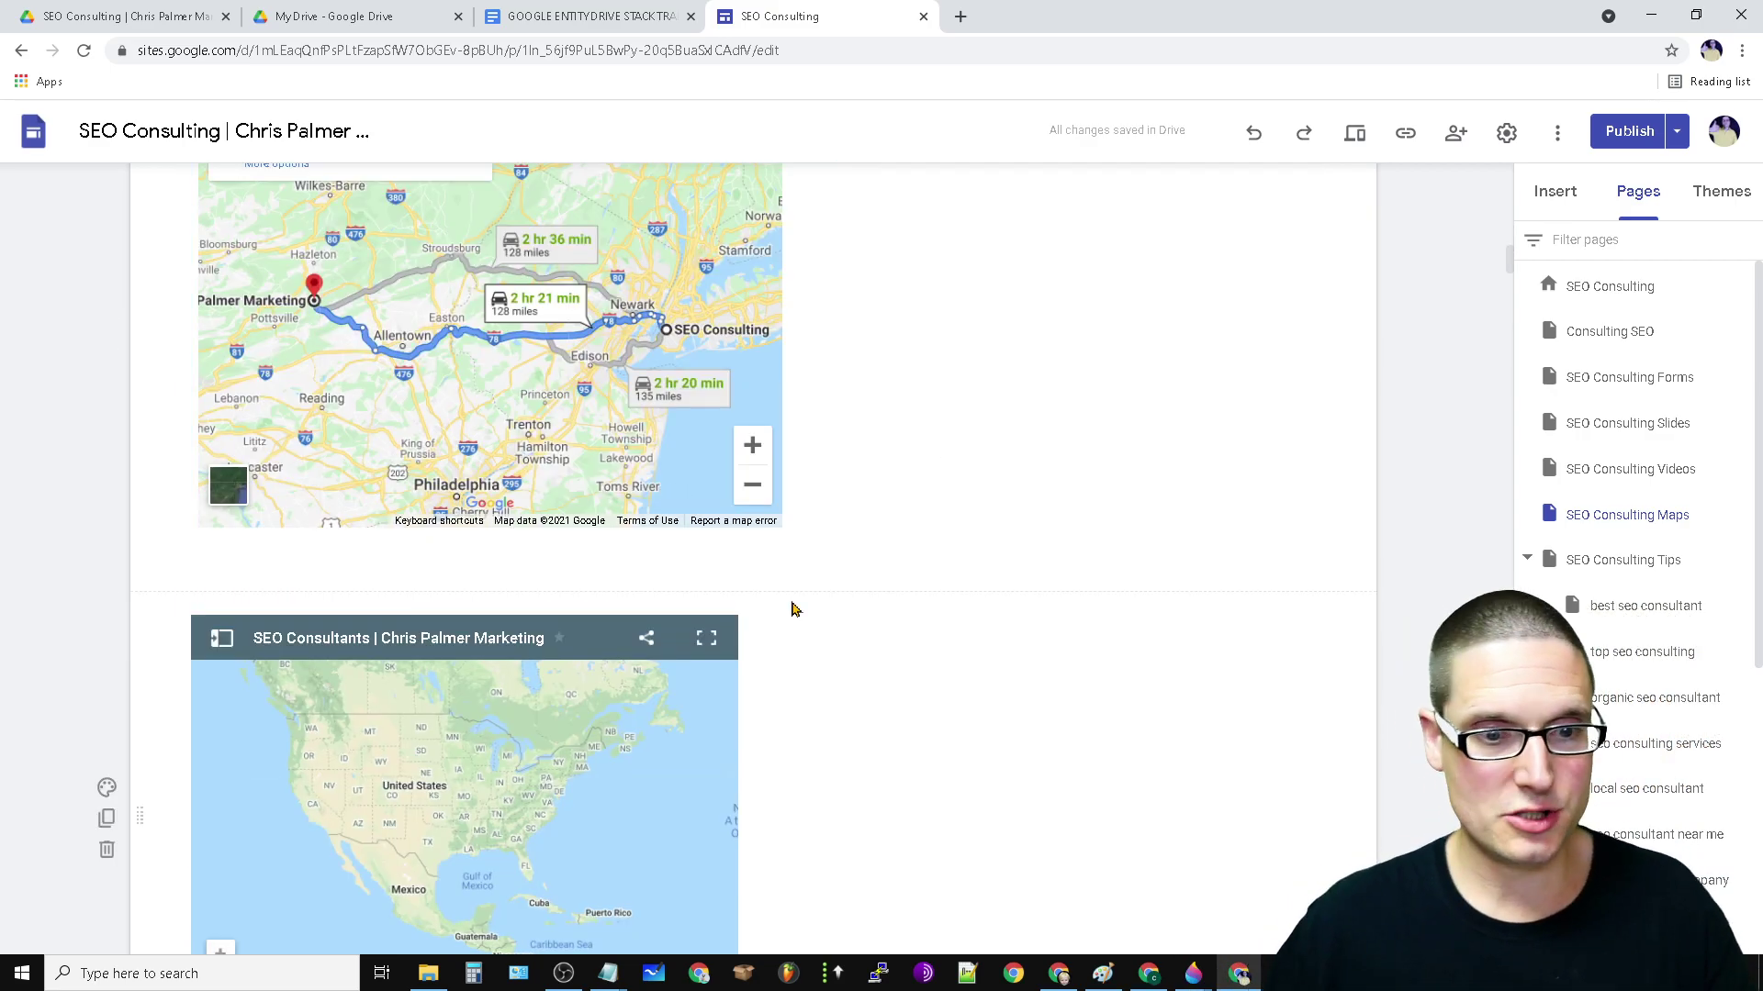
scroll(972, 783, "up", 15)
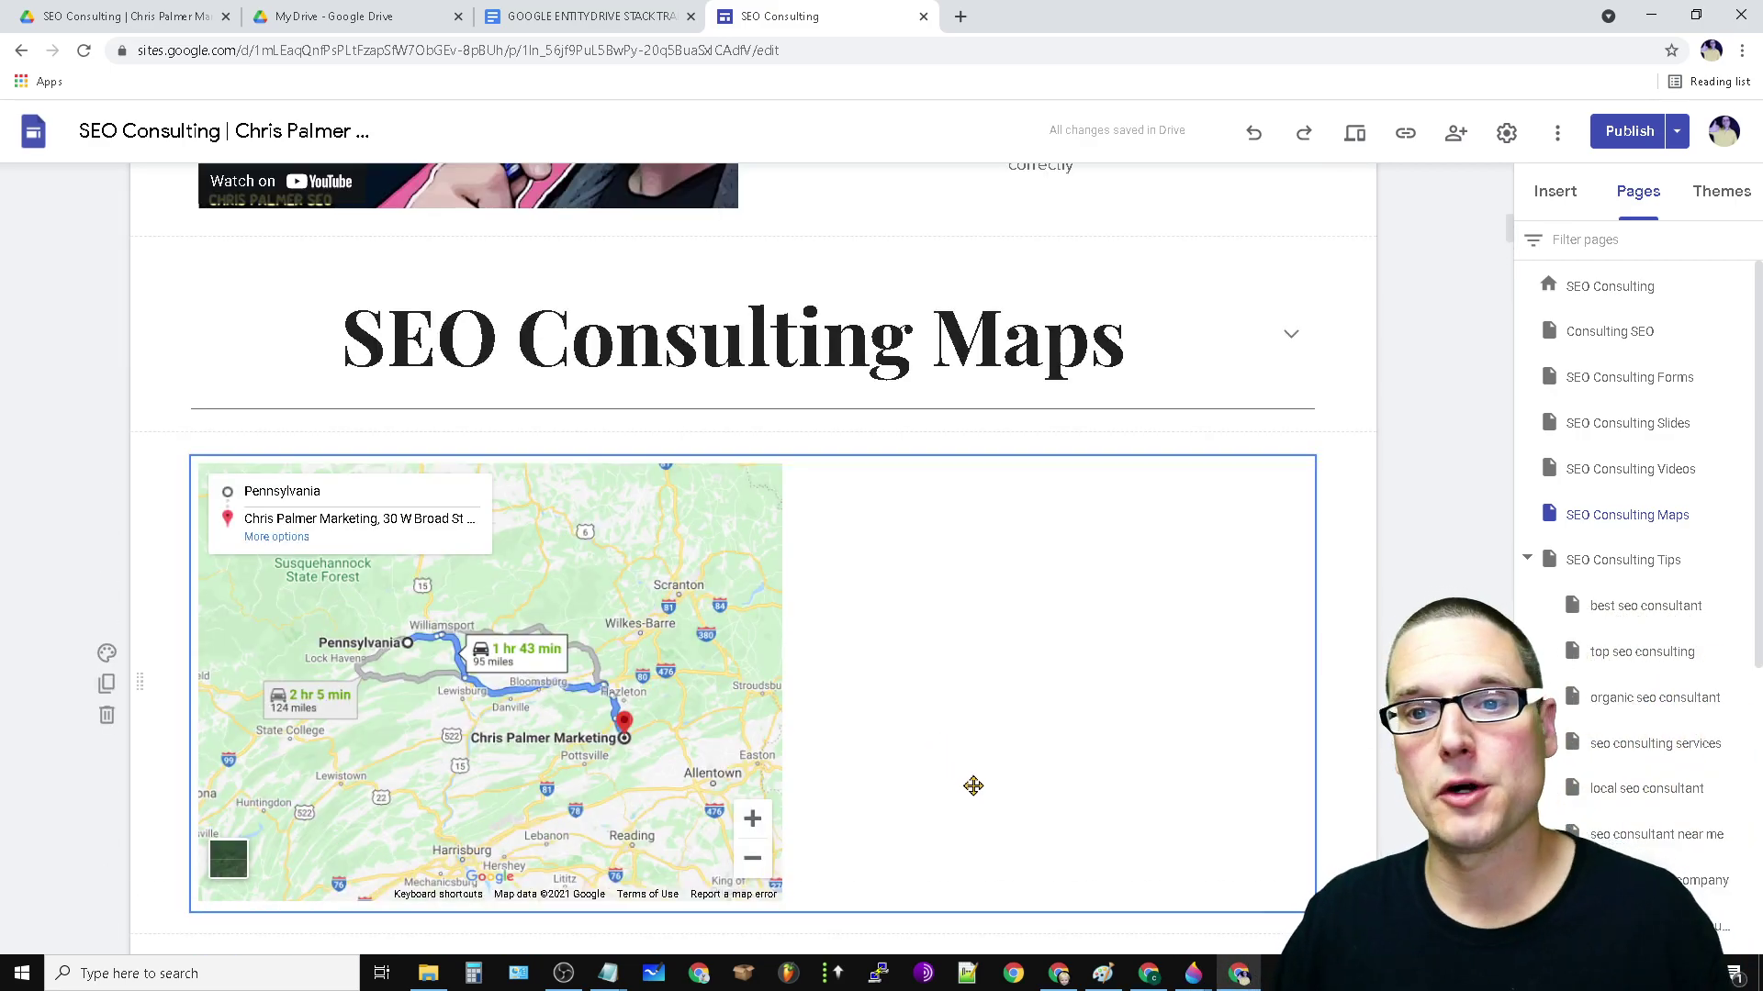
scroll(1102, 693, "down", 8)
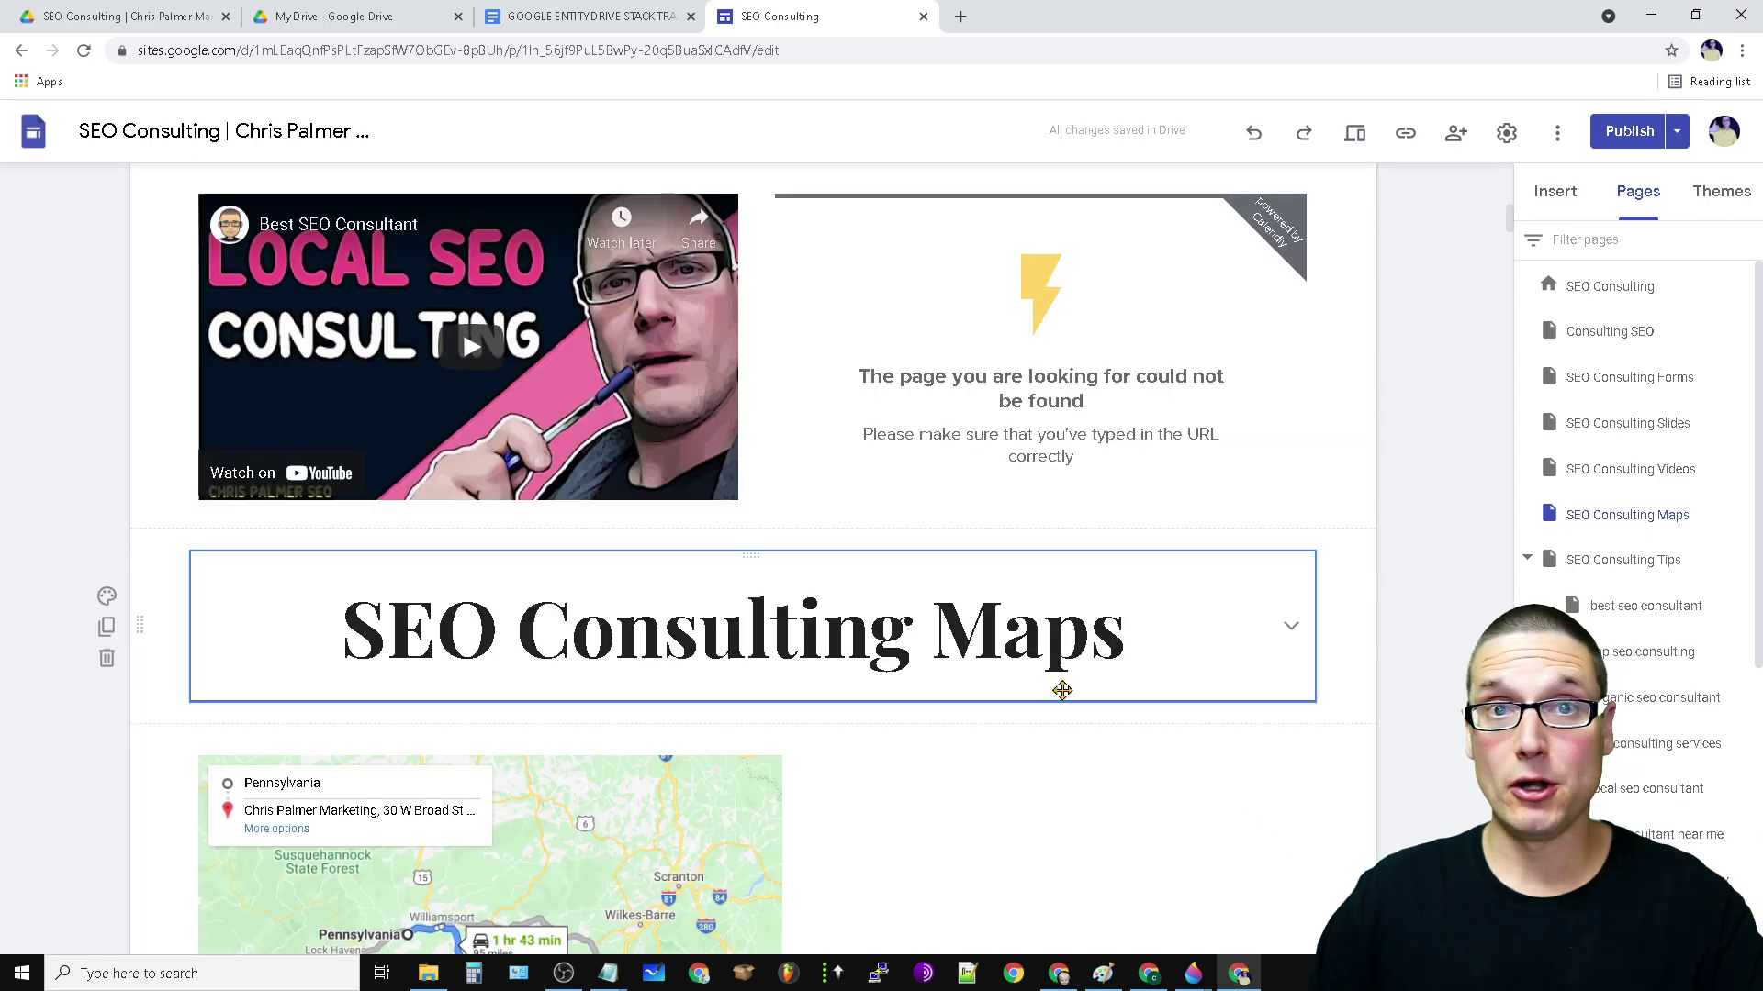
scroll(1065, 716, "down", 15)
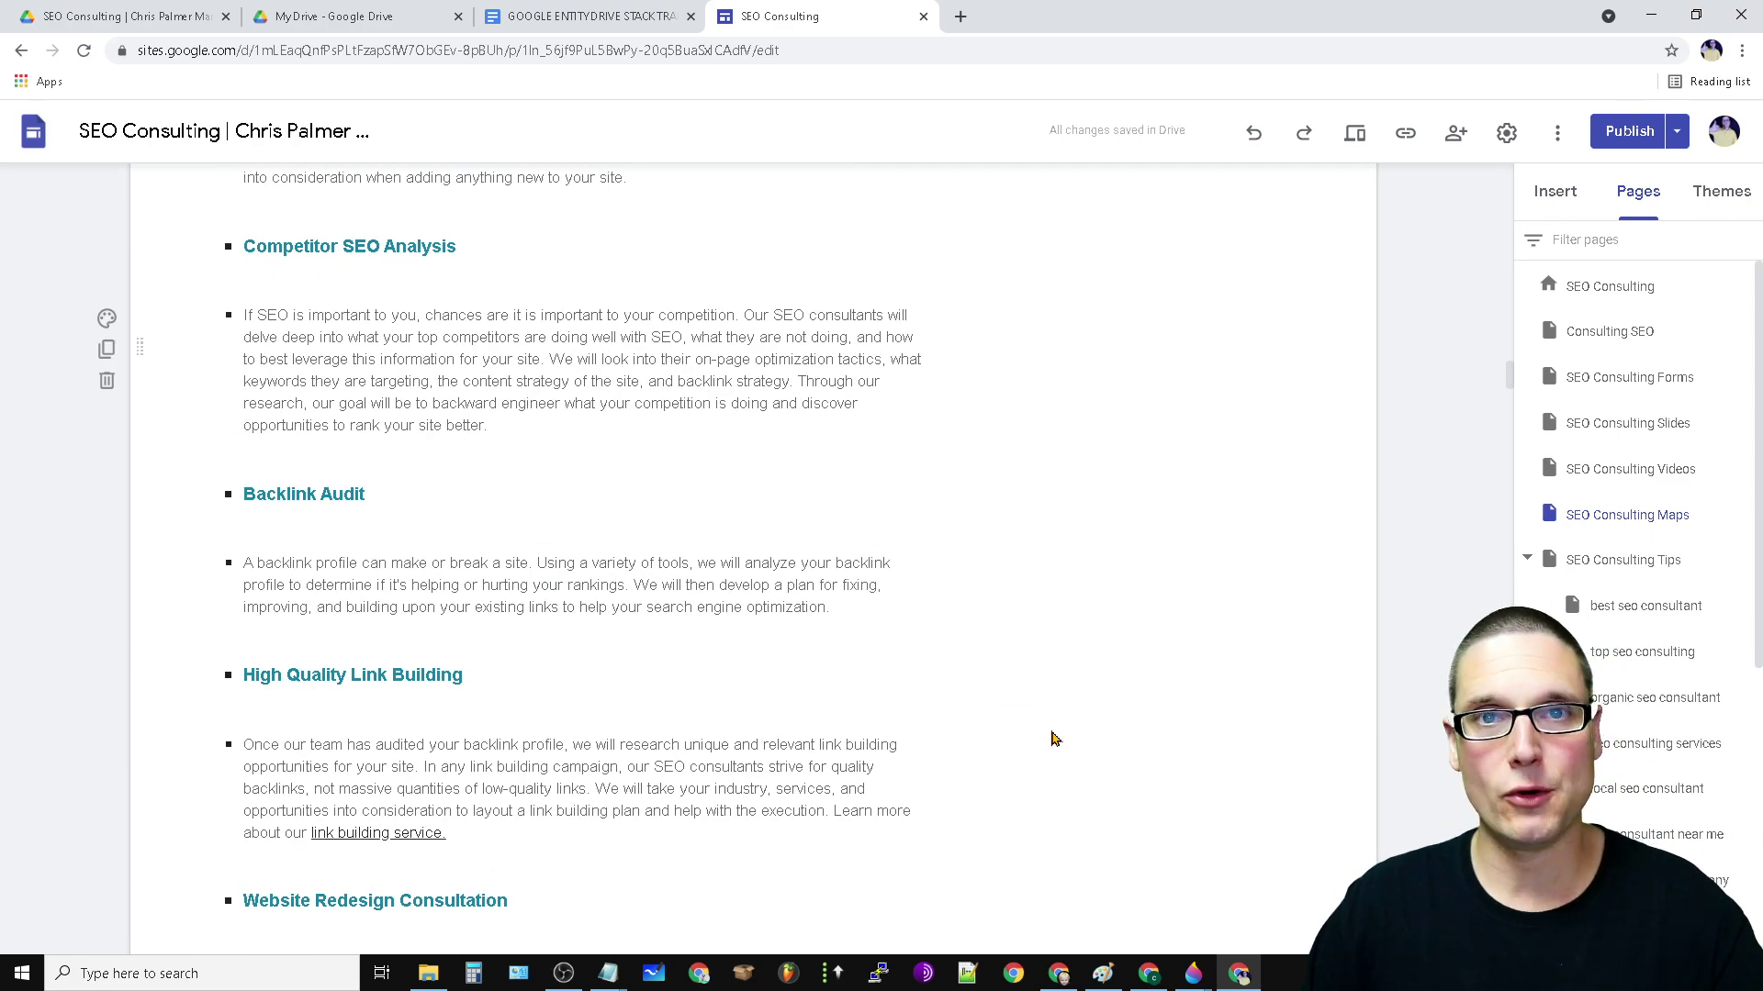
scroll(1064, 725, "down", 6)
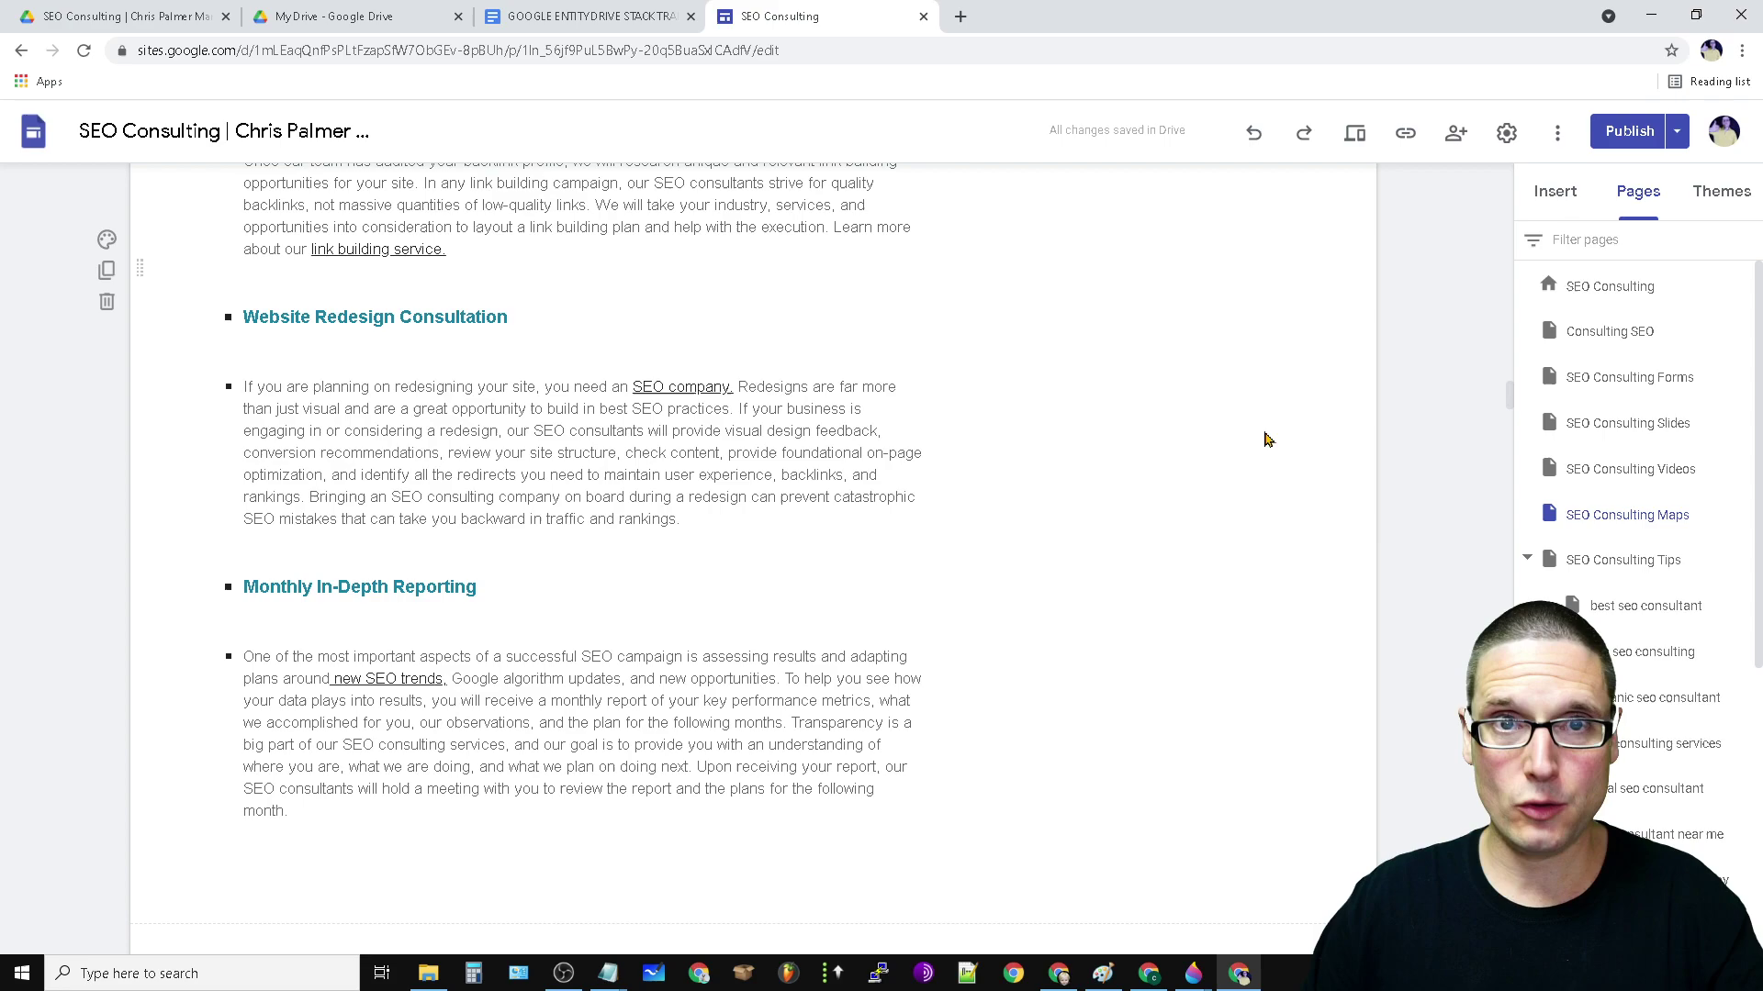
scroll(1033, 653, "down", 10)
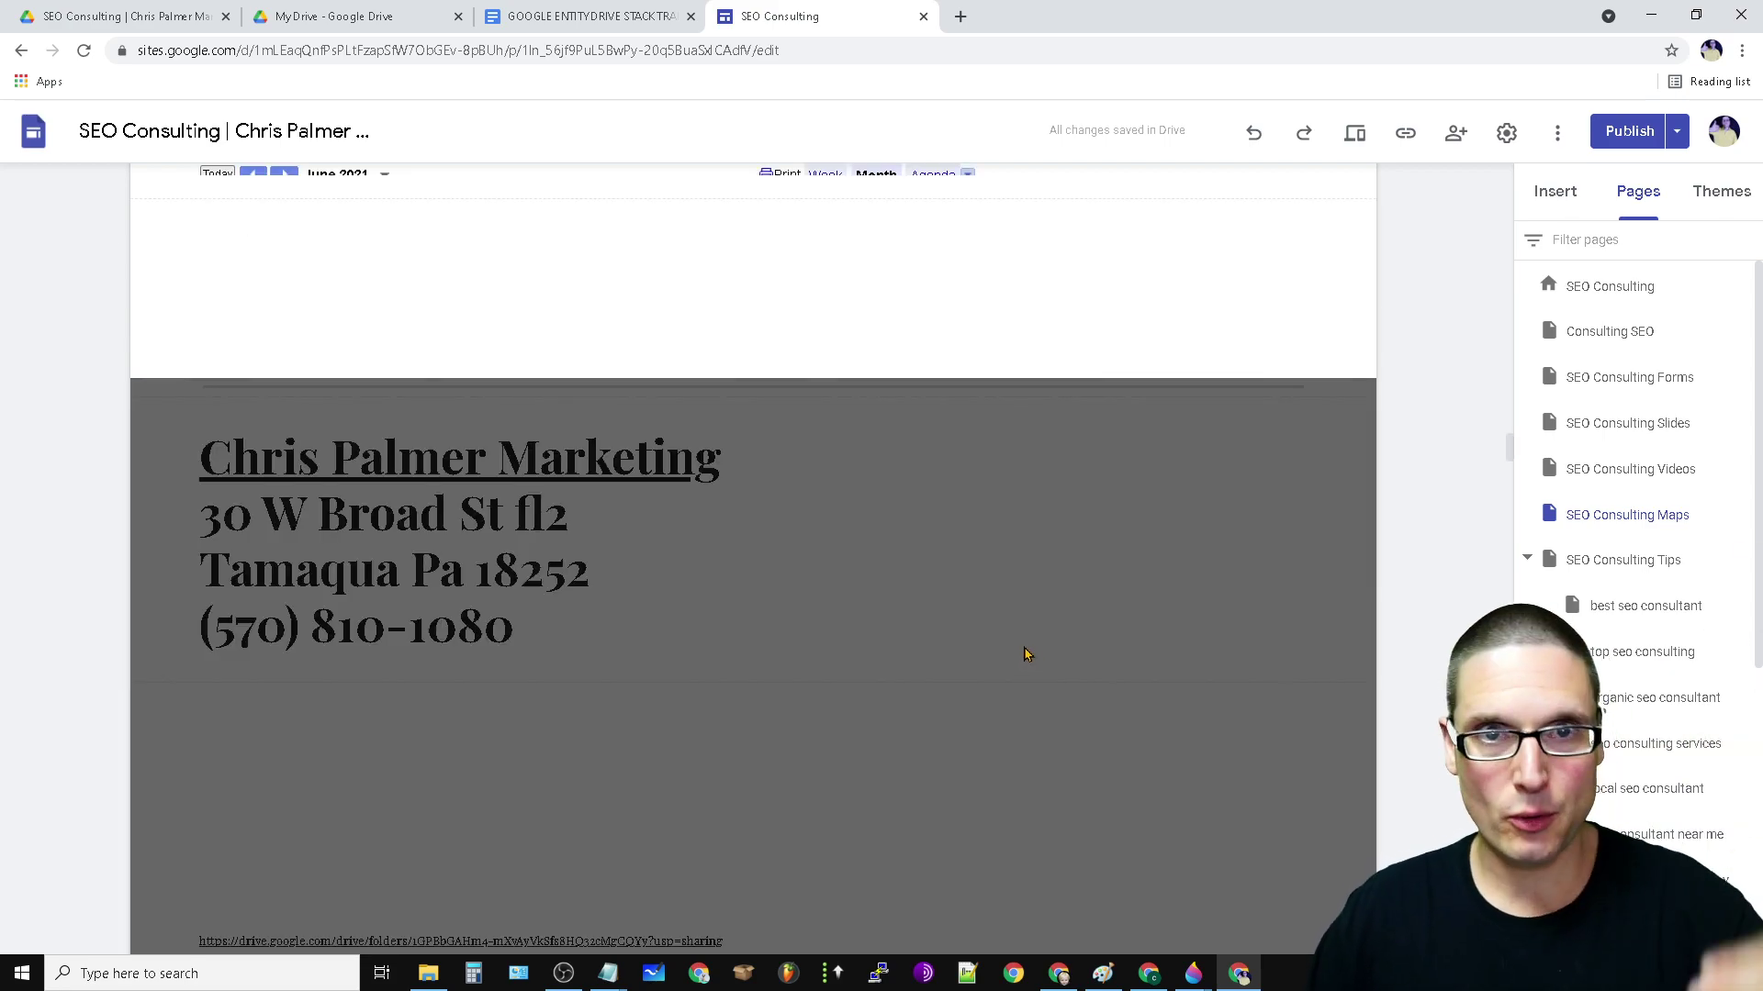
scroll(1026, 653, "up", 20)
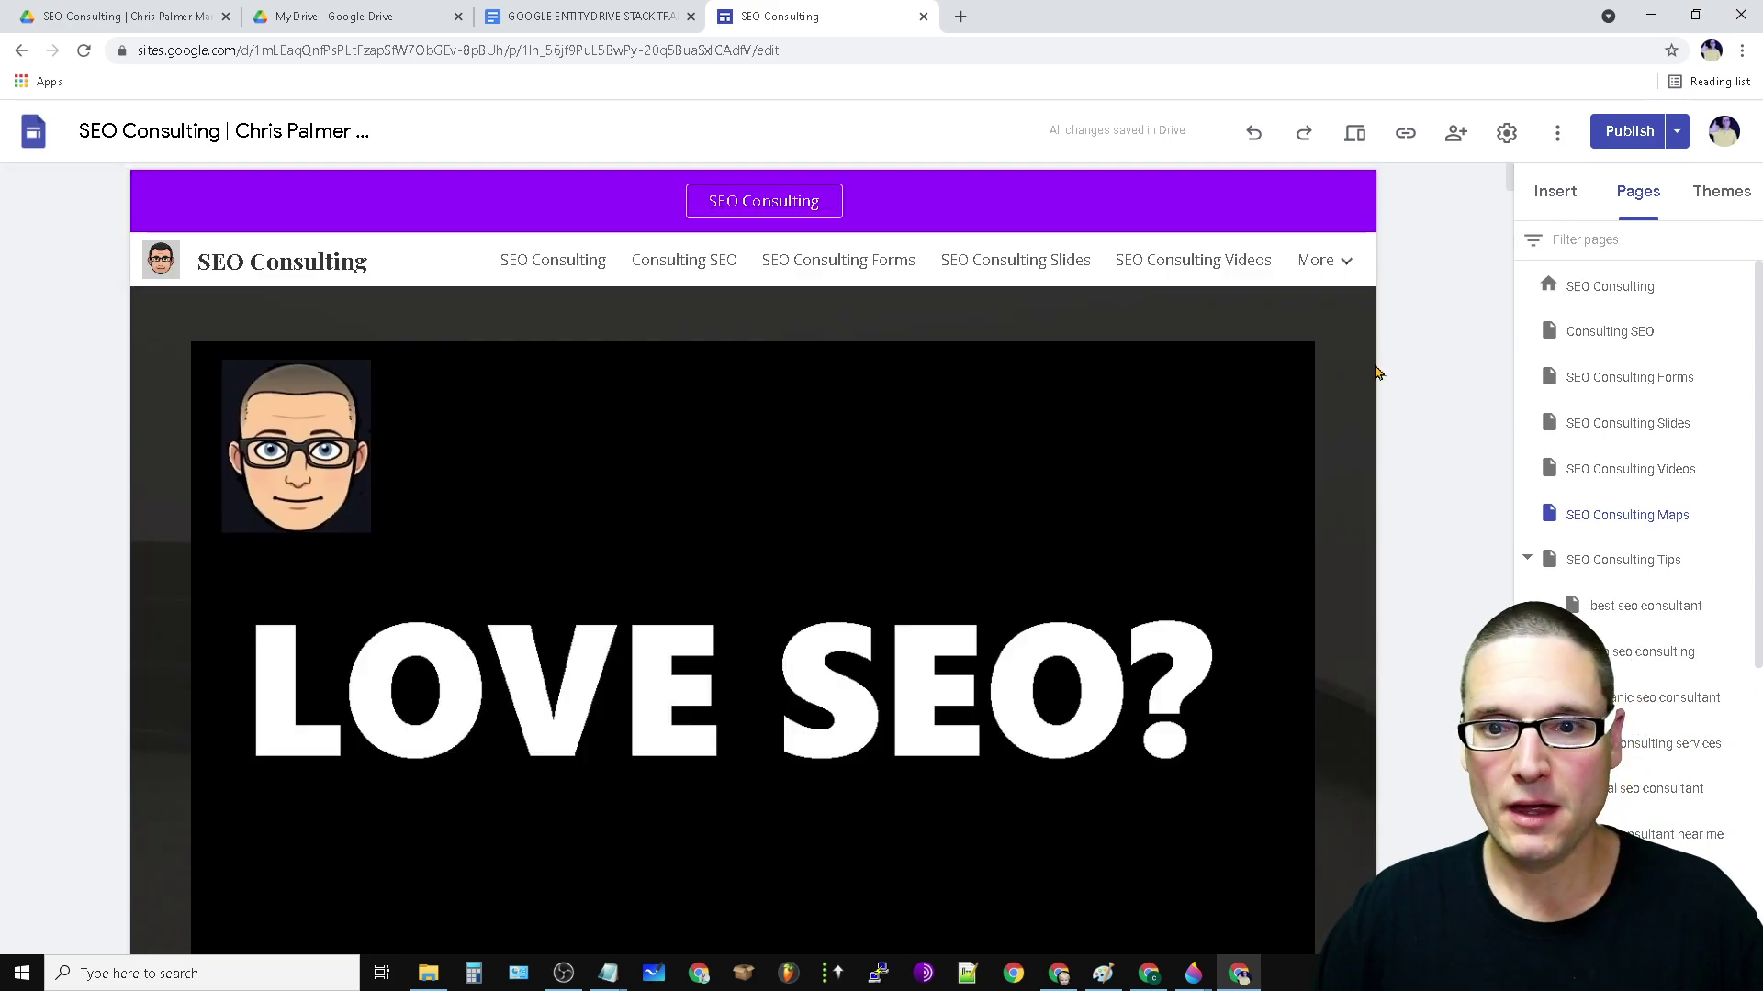
left_click(1326, 262)
left_click(1266, 355)
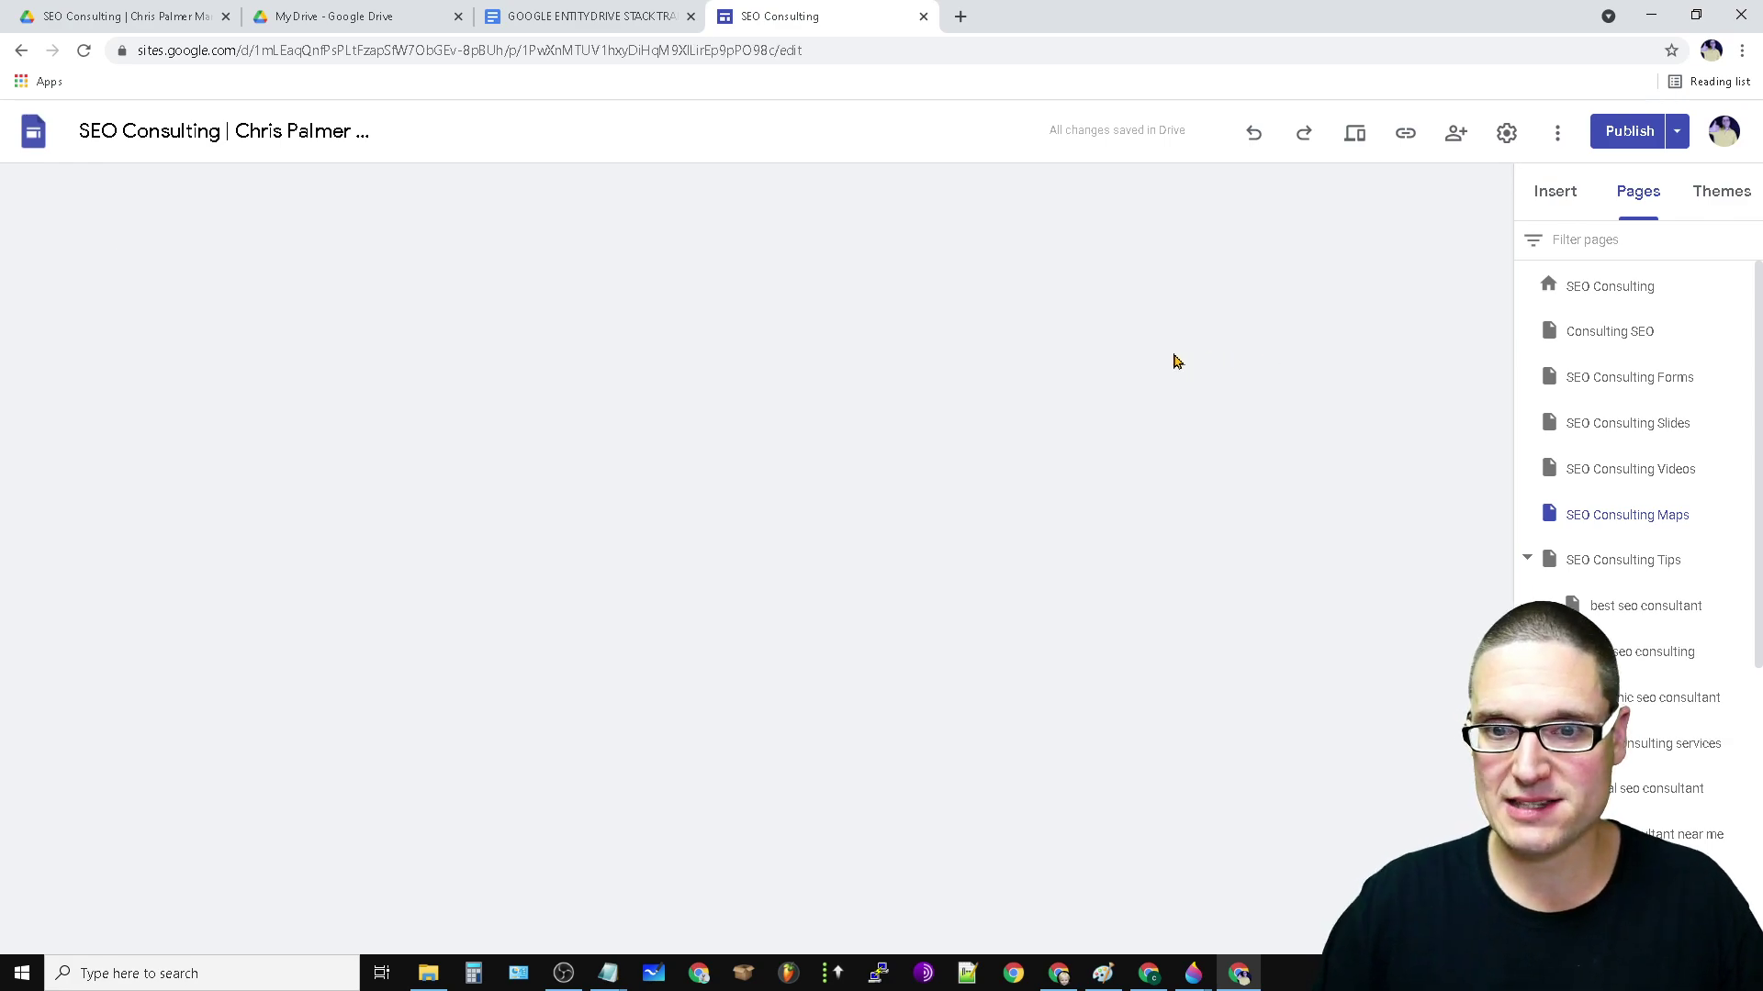
scroll(1395, 538, "down", 10)
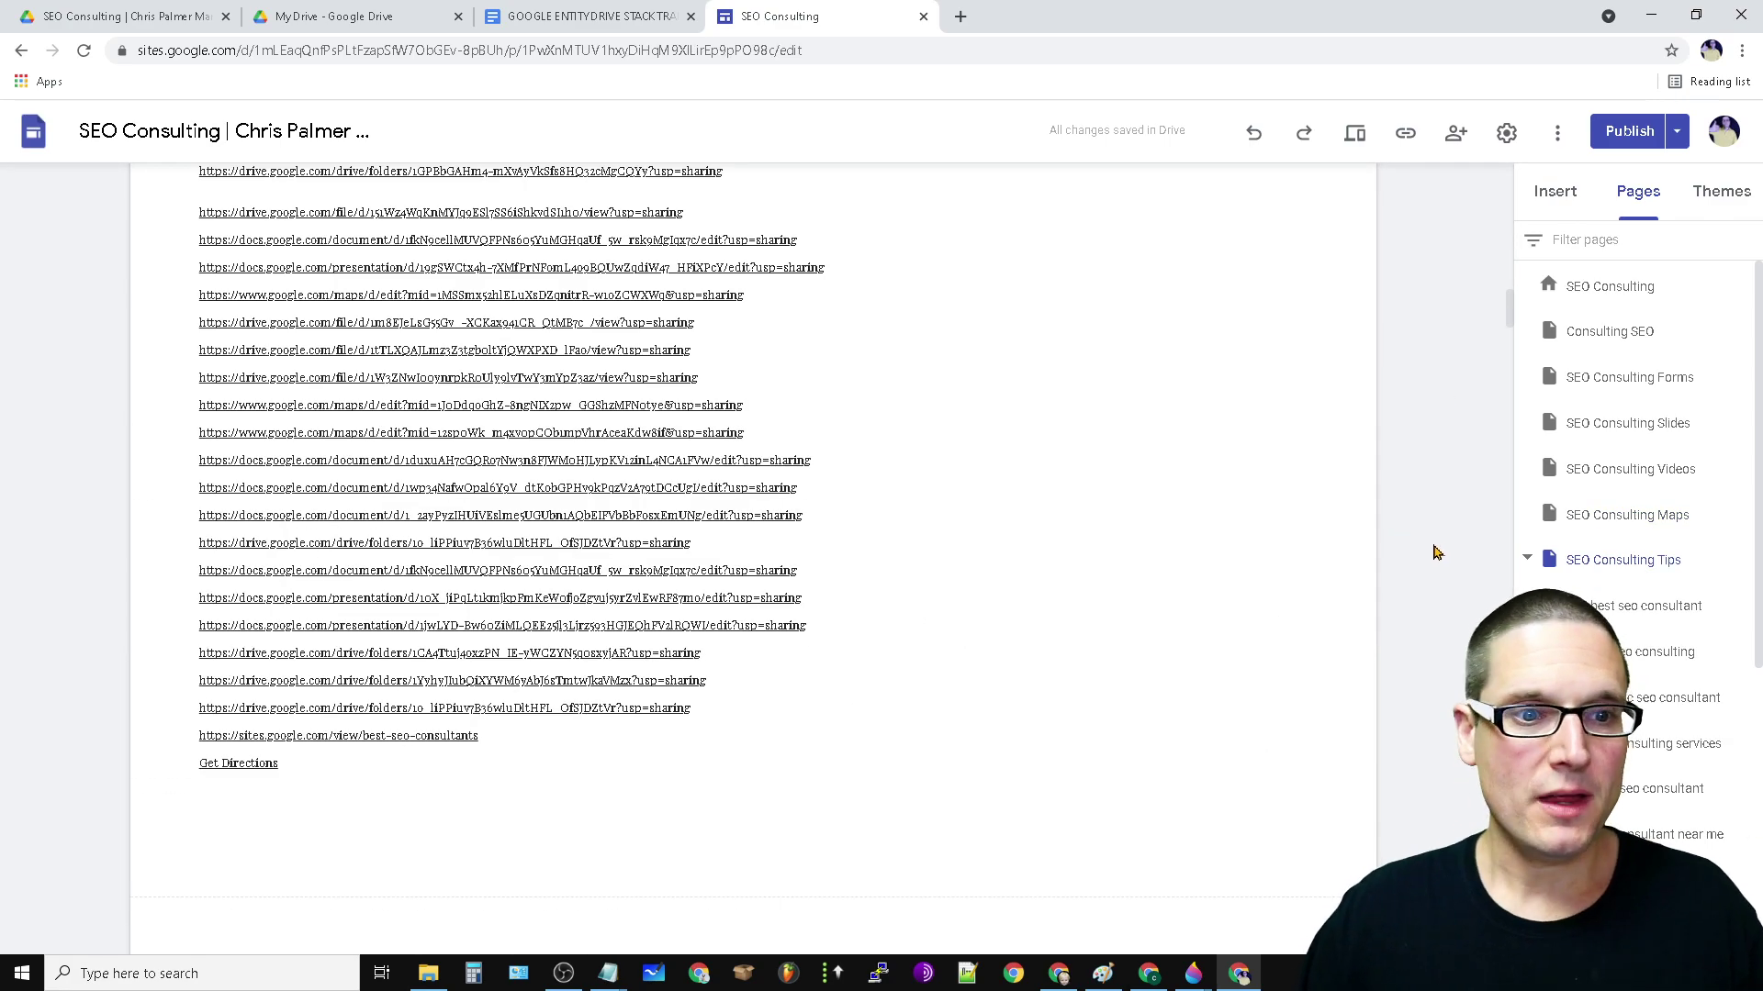
scroll(1455, 561, "down", 5)
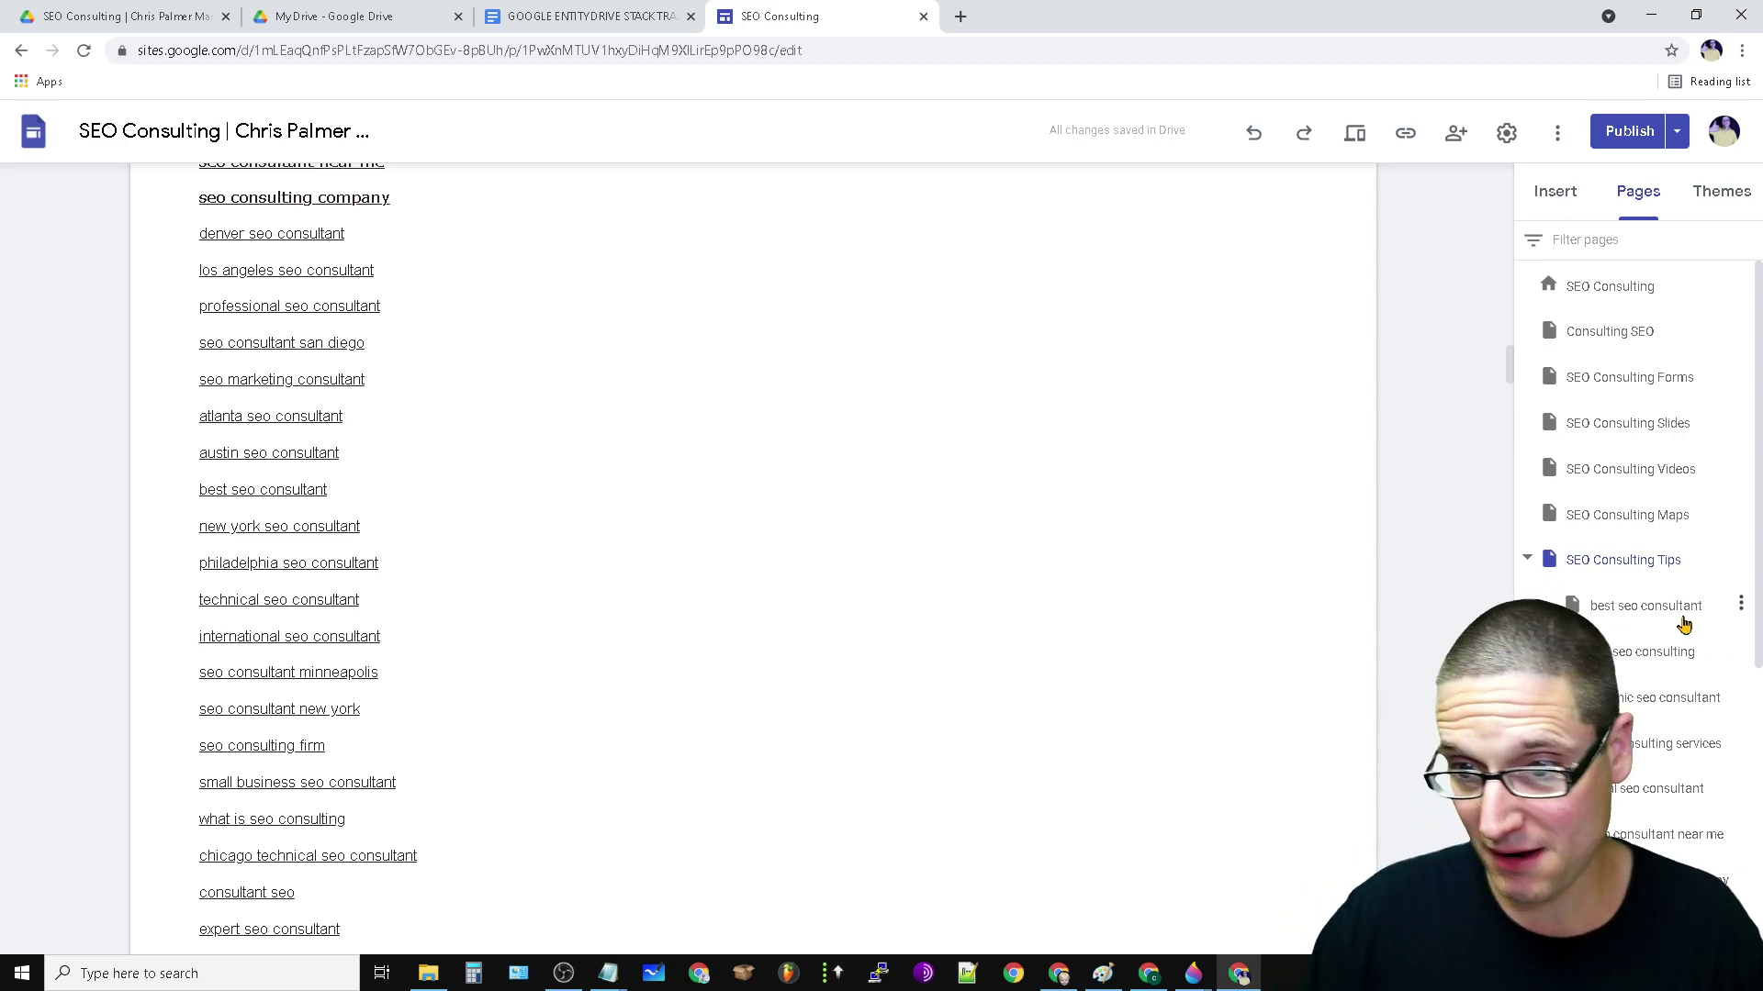
scroll(1161, 734, "down", 15)
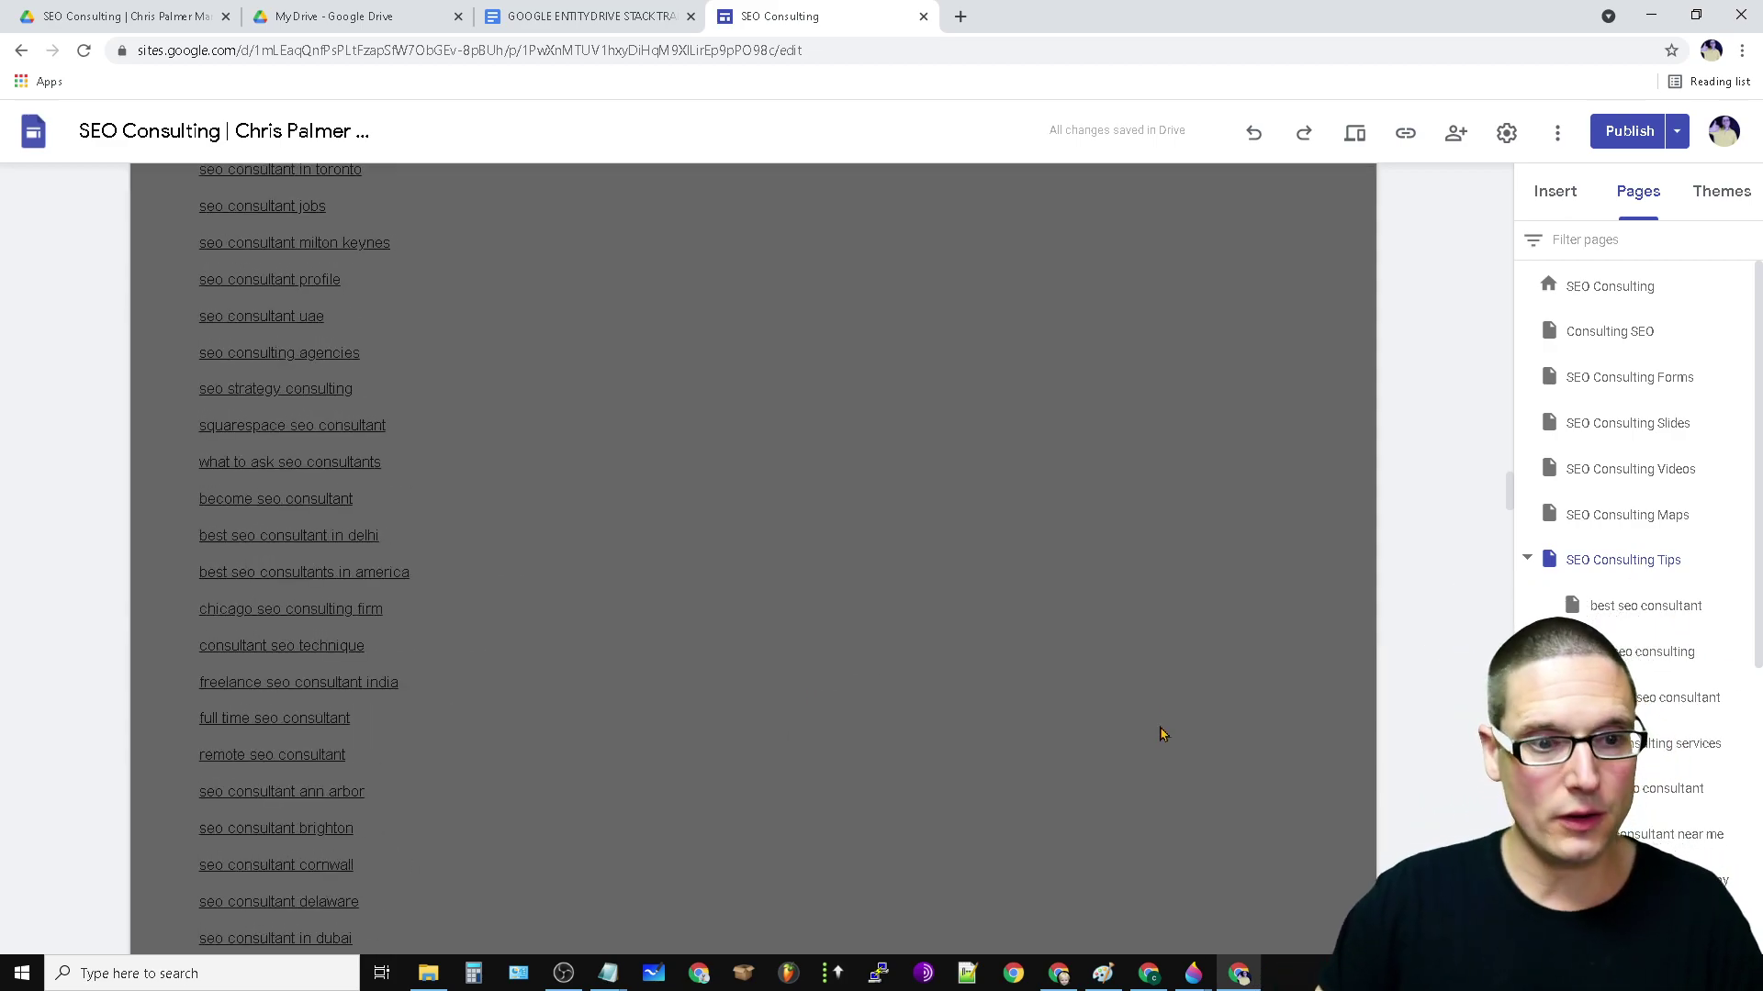
scroll(1120, 810, "down", 10)
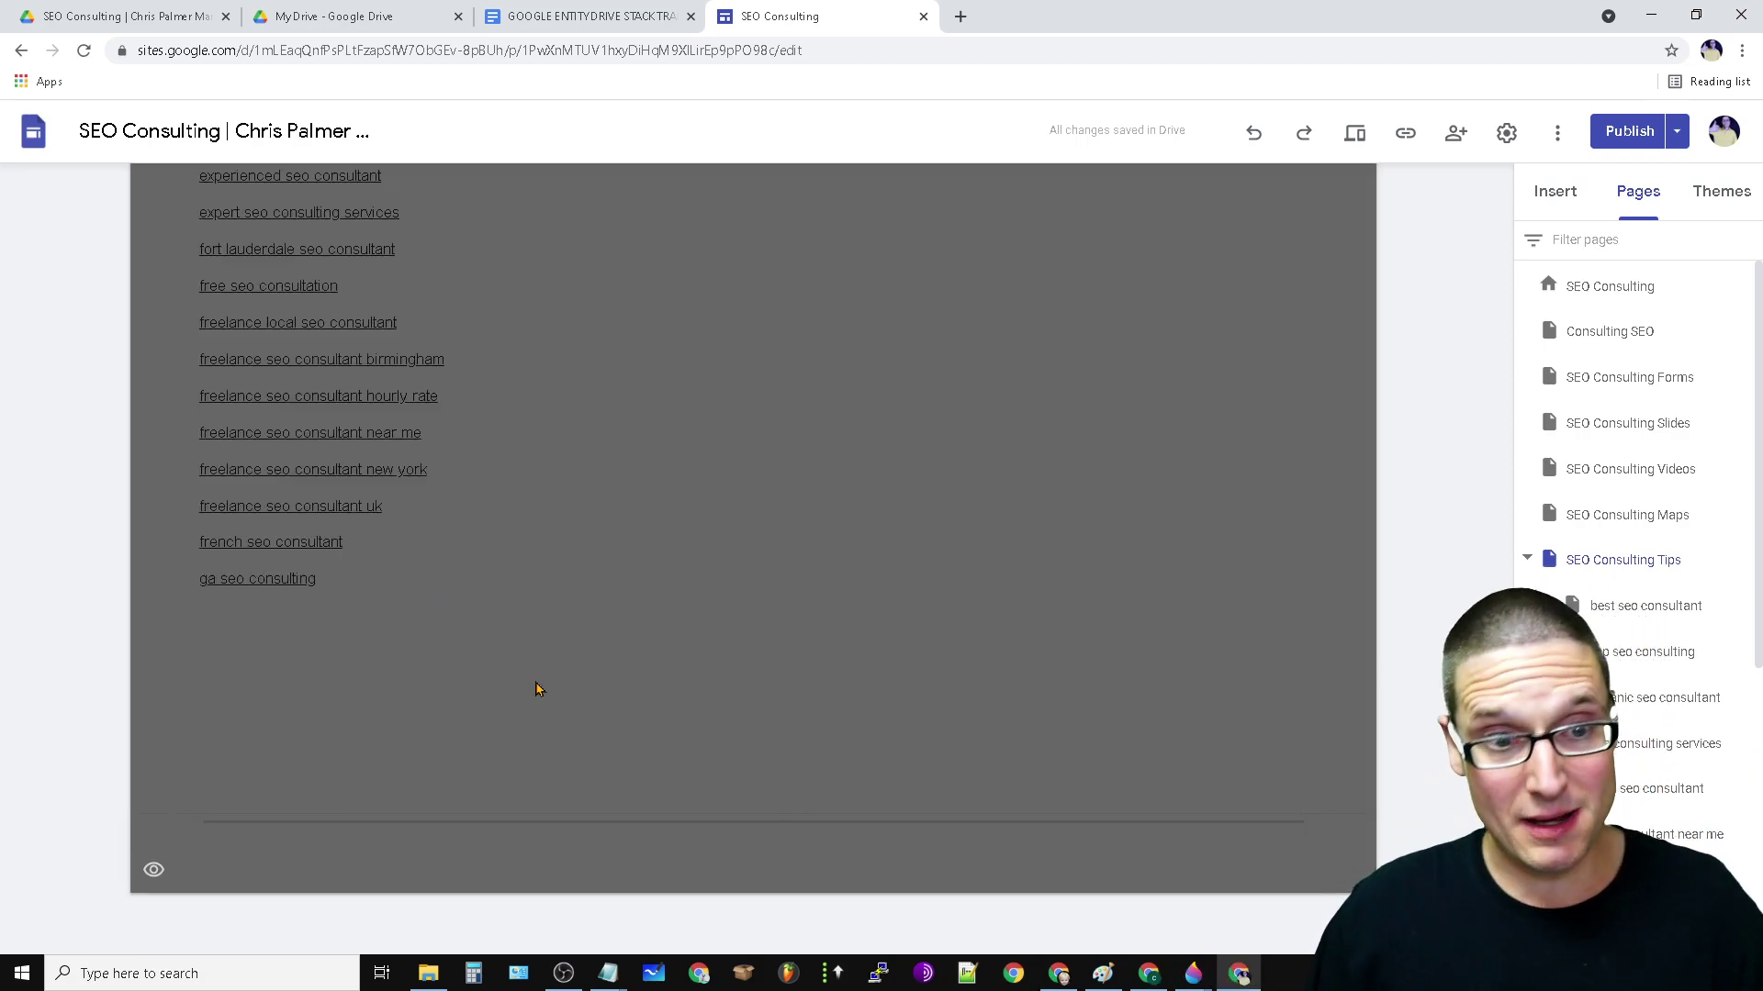
scroll(537, 688, "down", 5)
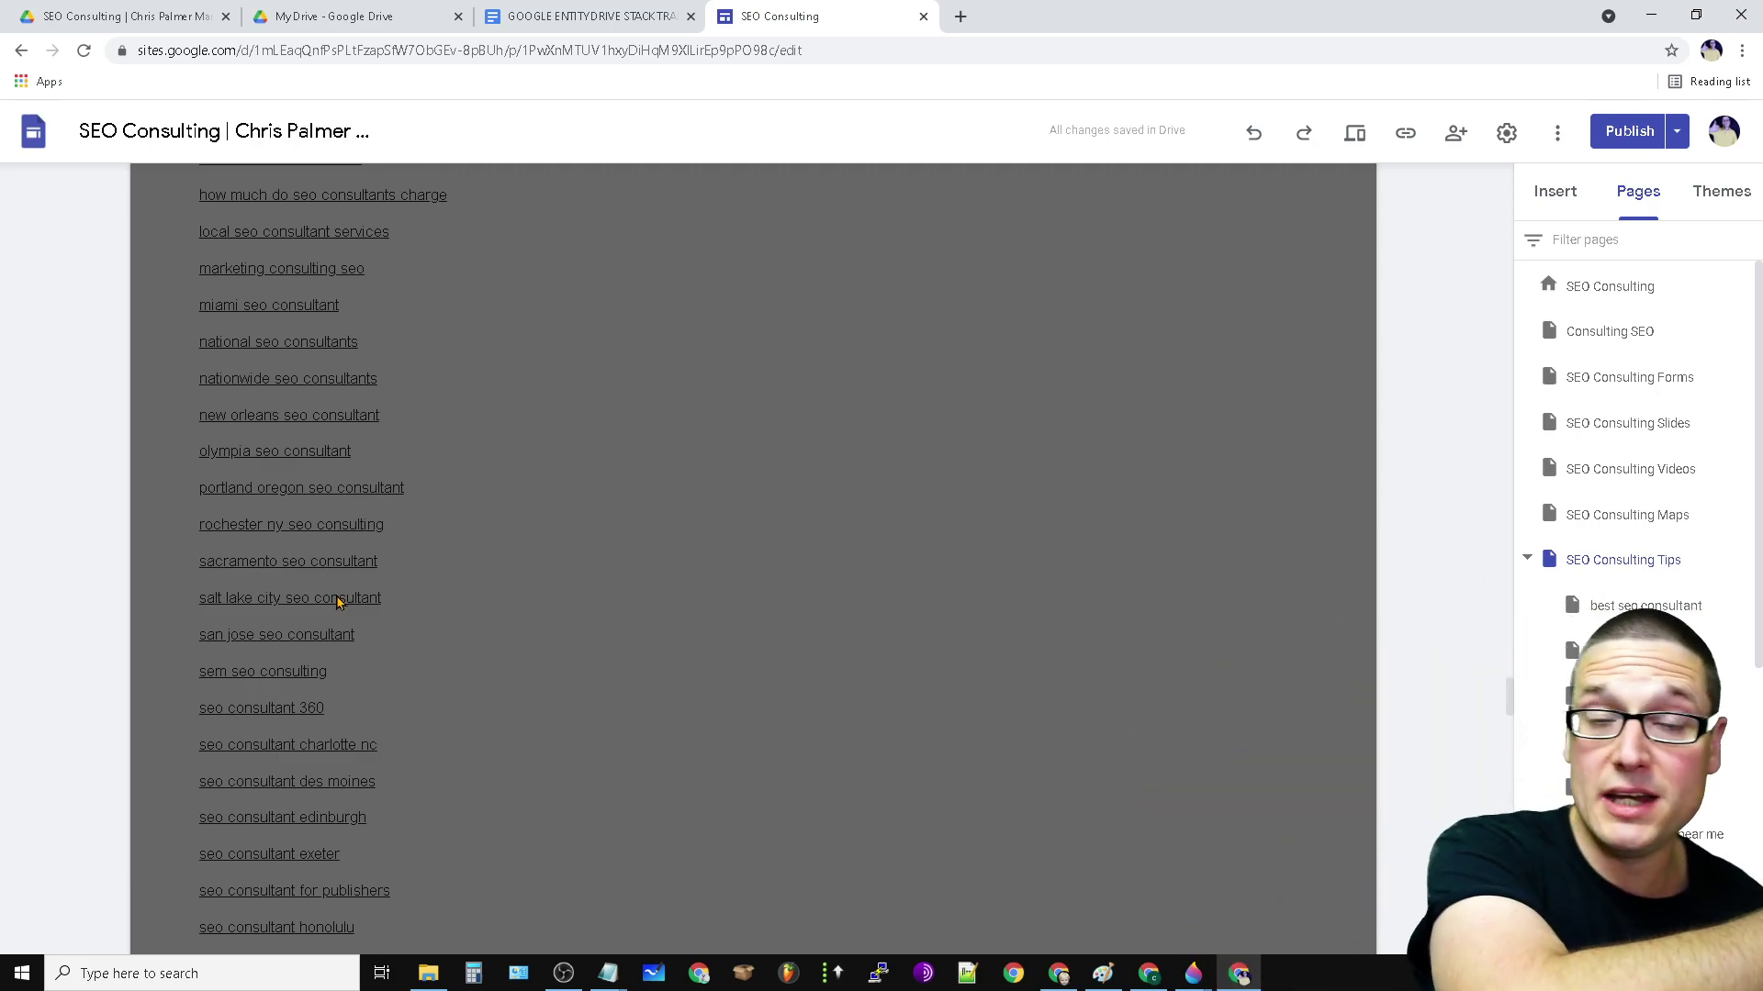
scroll(679, 774, "up", 15)
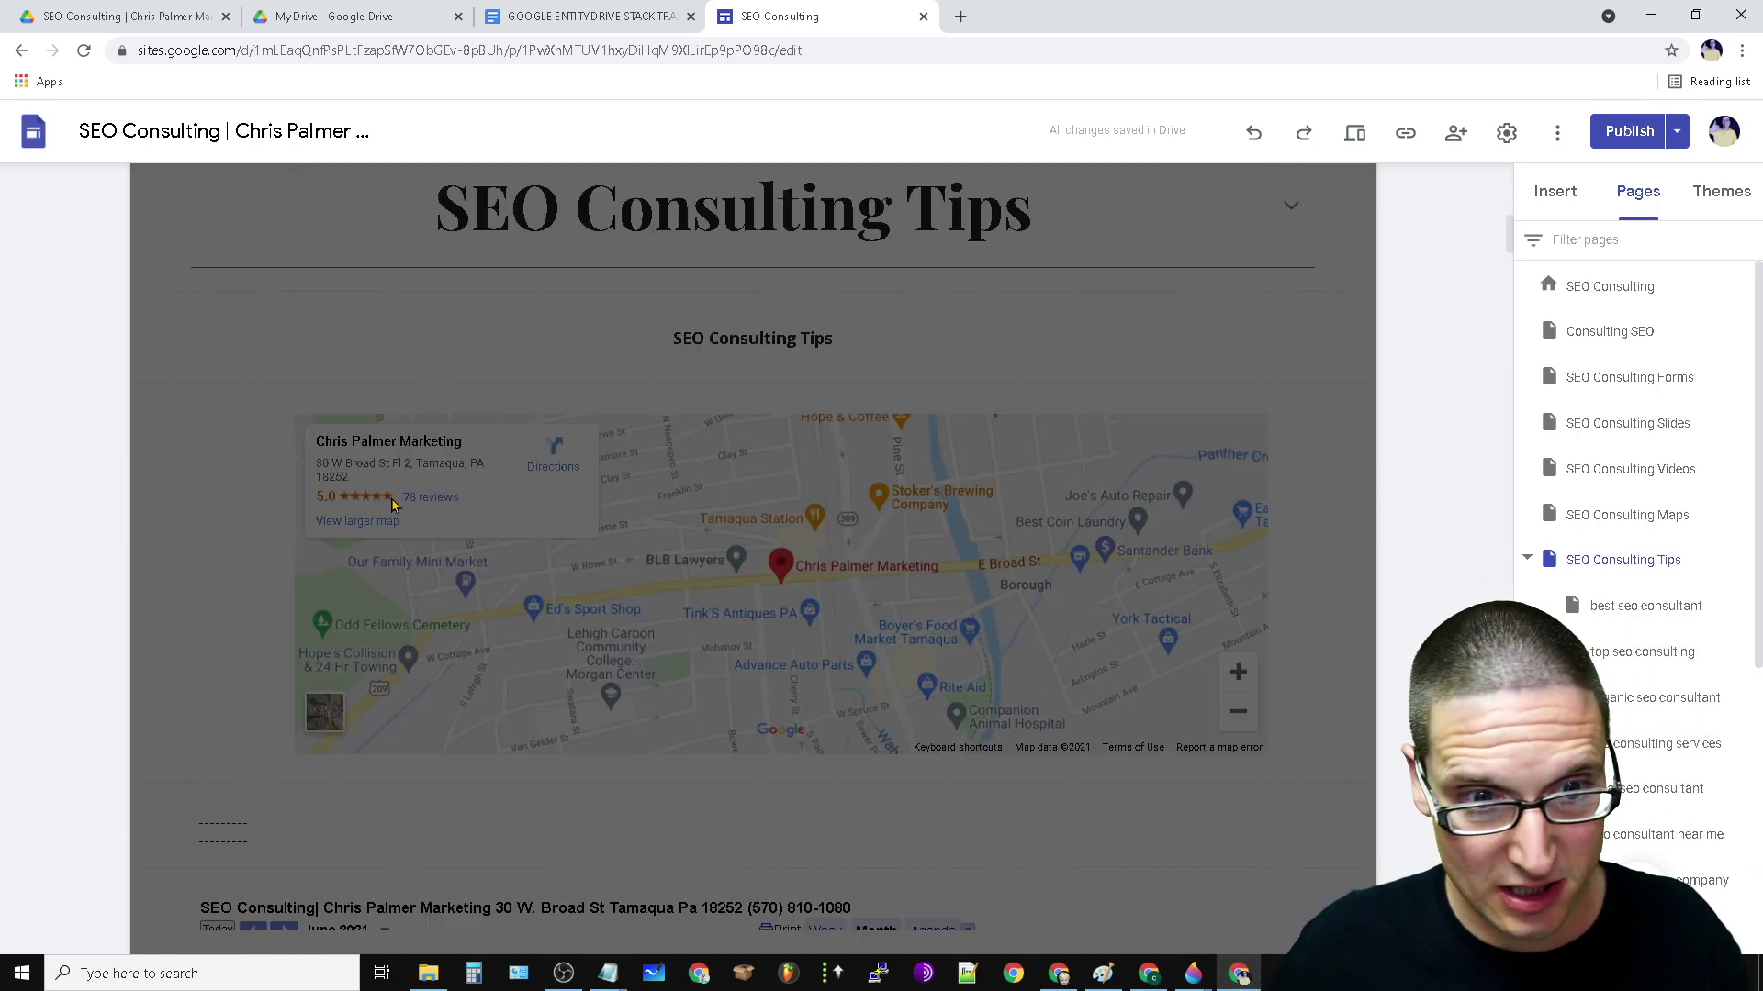
scroll(393, 503, "down", 10)
Select the keyword links from 'philadelphia seo consultant' down to 'small business'
left_click_drag(434, 322, 221, 558)
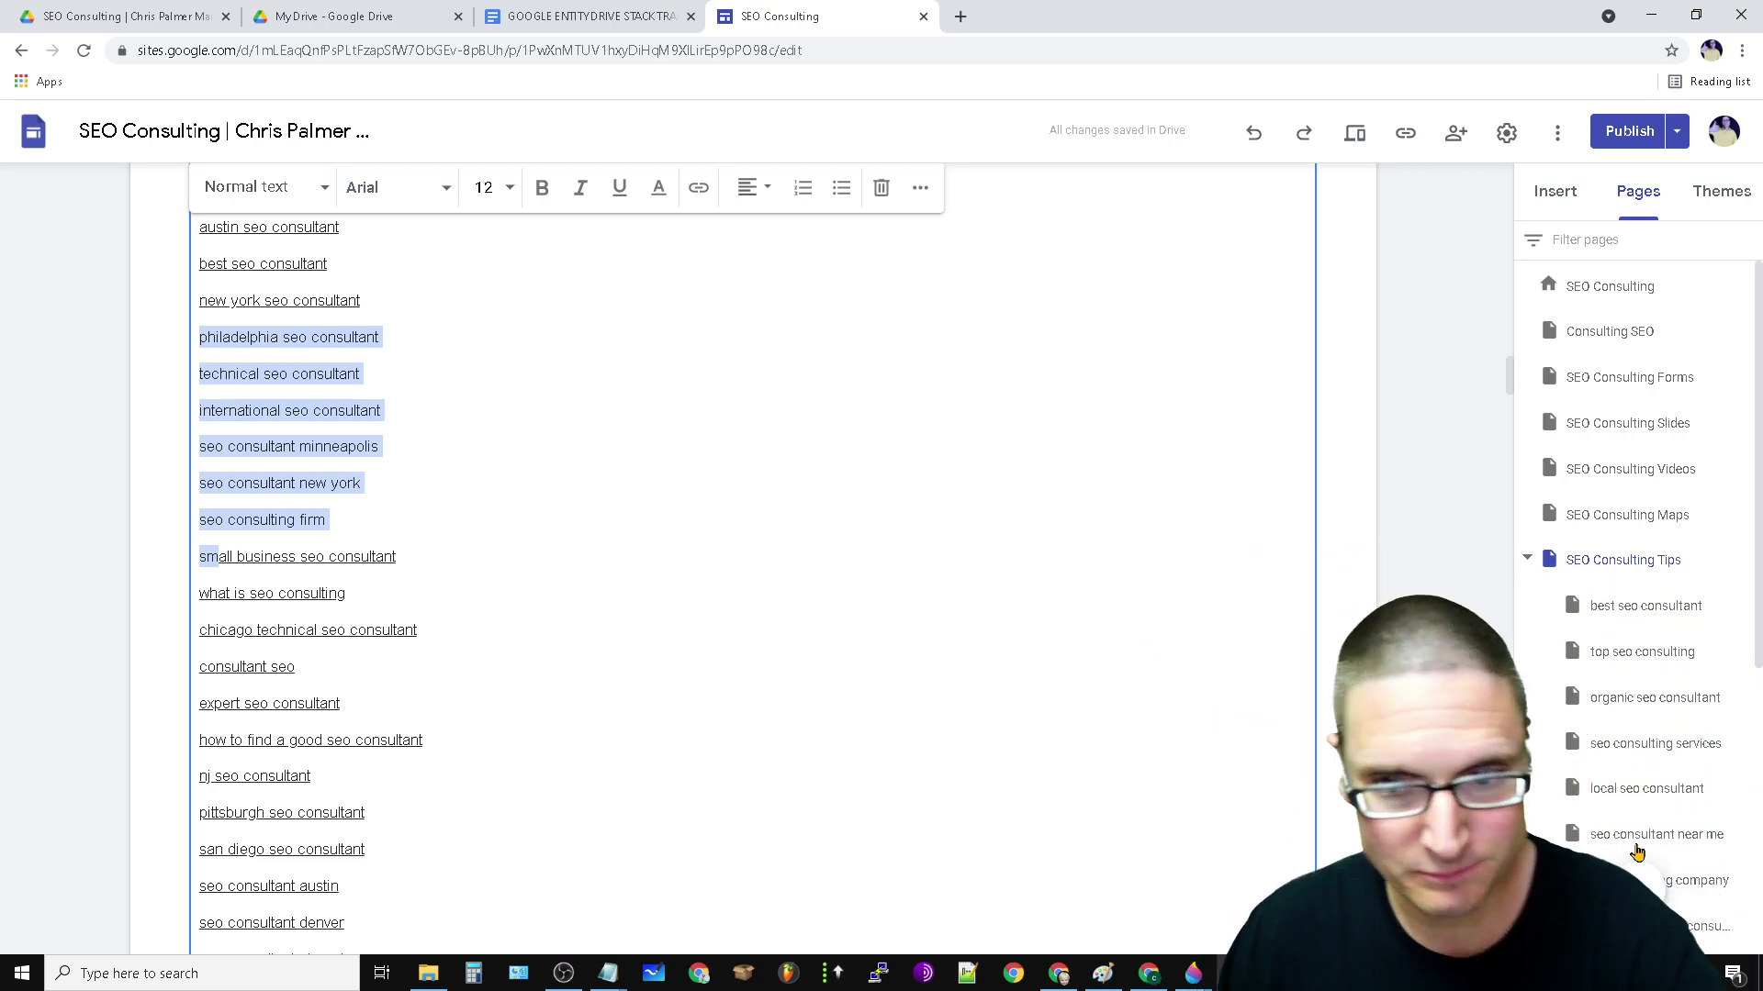
scroll(1643, 642, "down", 5)
scroll(1193, 823, "down", 12)
scroll(1138, 808, "down", 15)
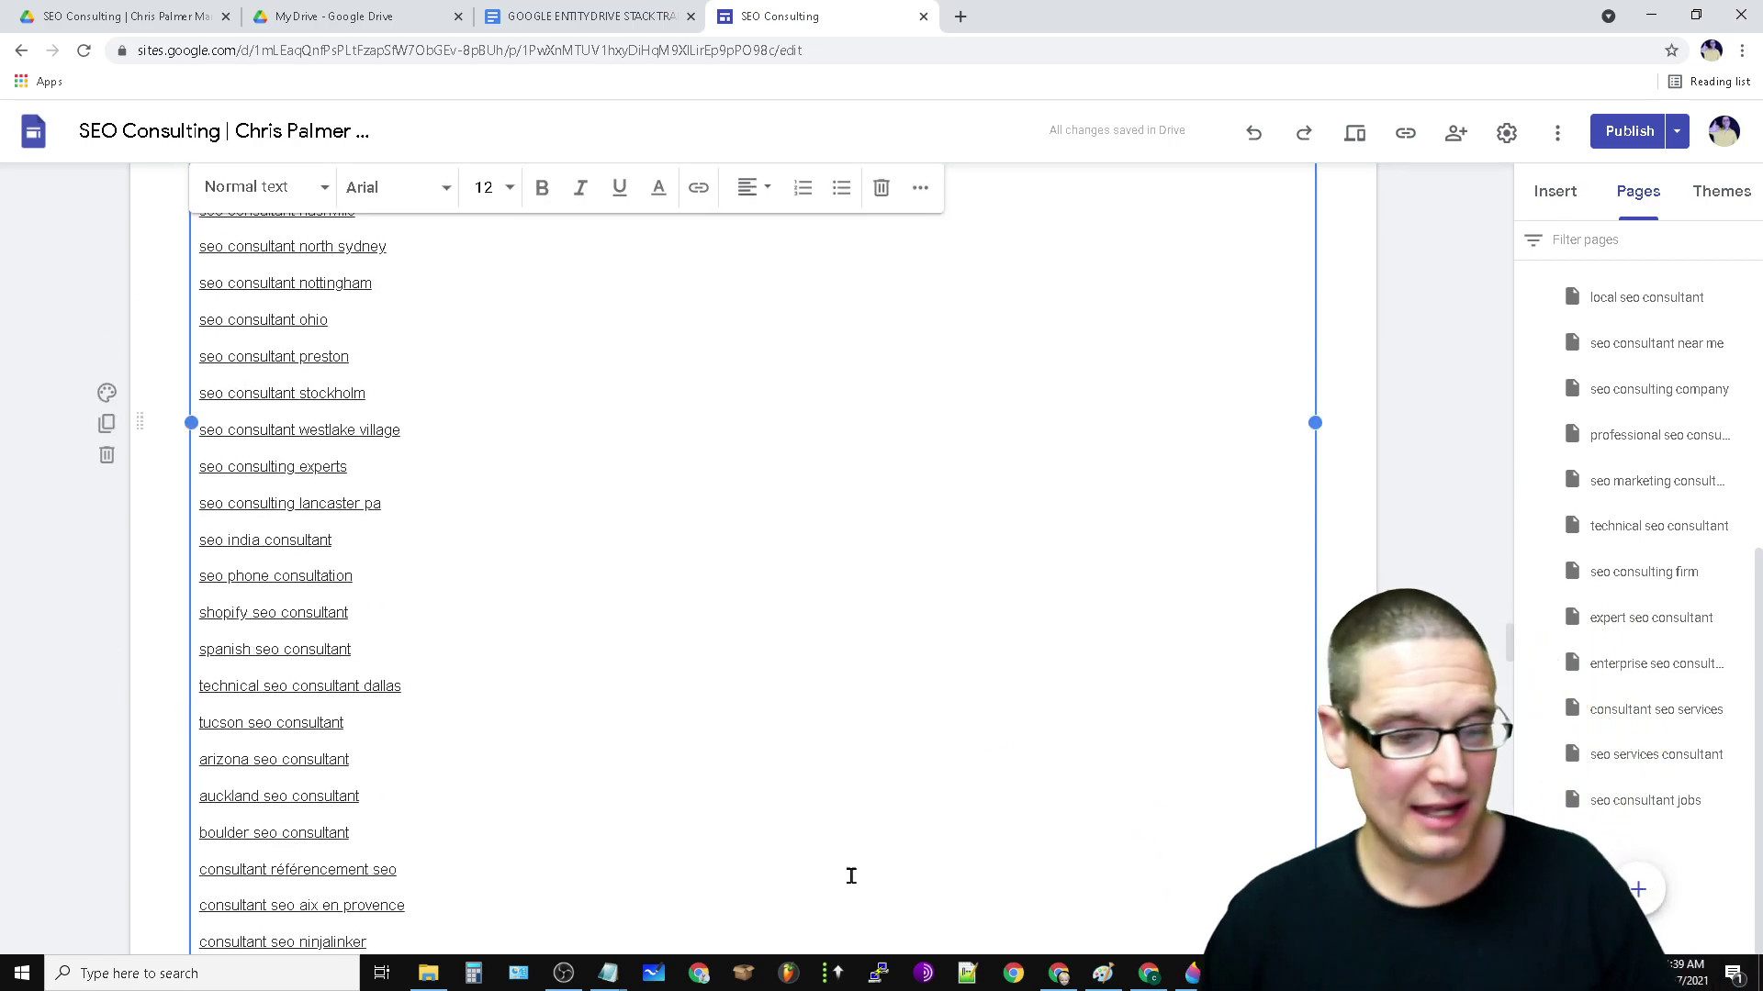